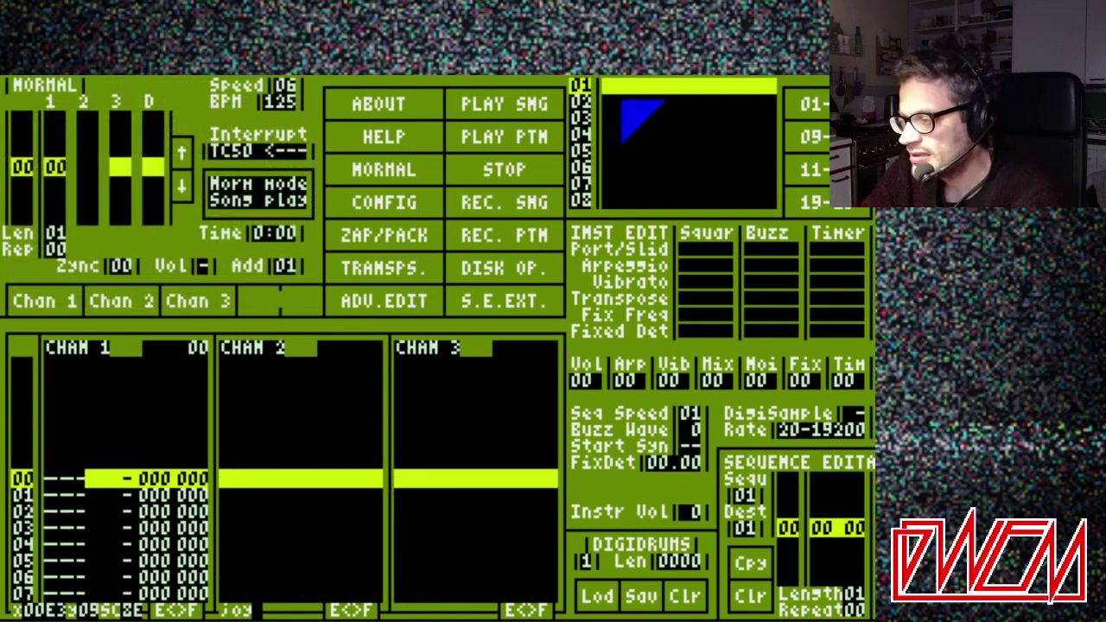
Name instrument 01 "bass" and play the pattern to hear it
click(625, 88)
text(bass)
key(Return)
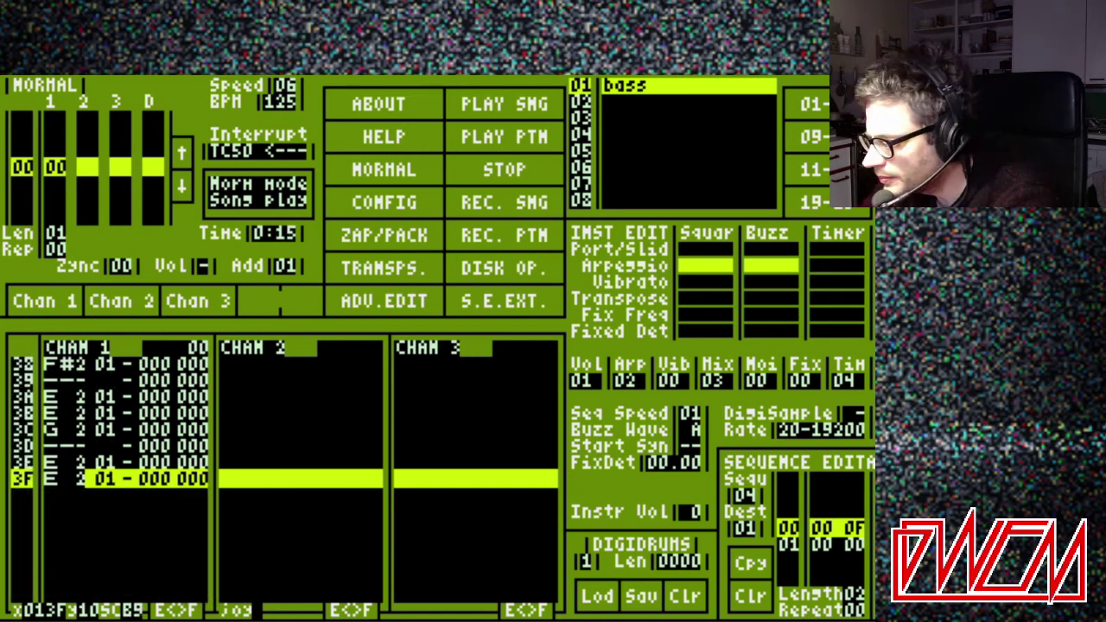
click(540, 137)
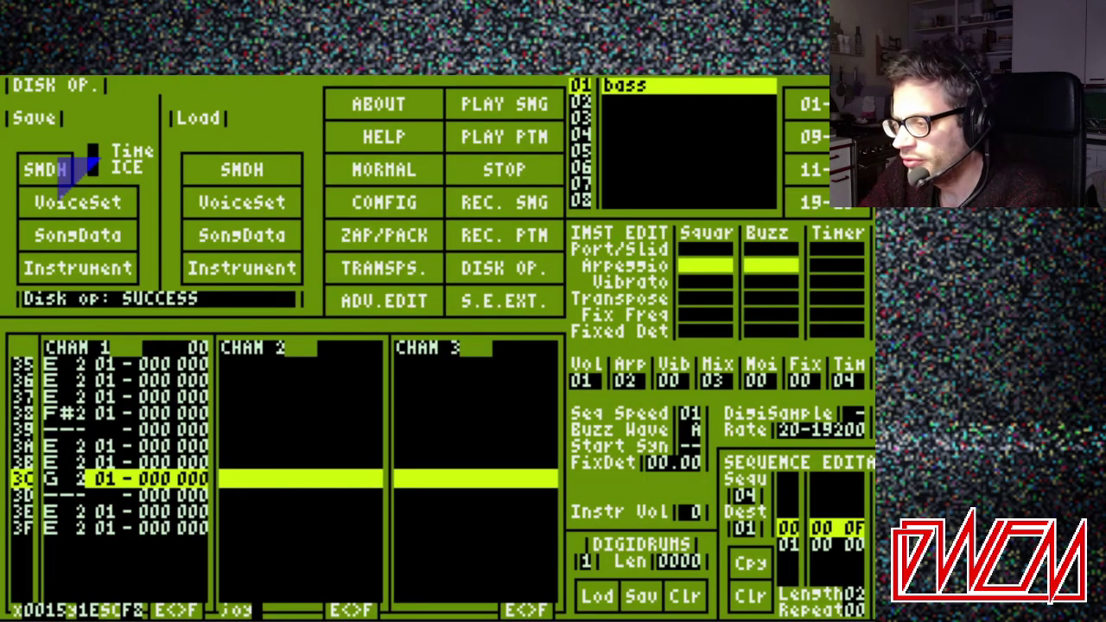
click(354, 170)
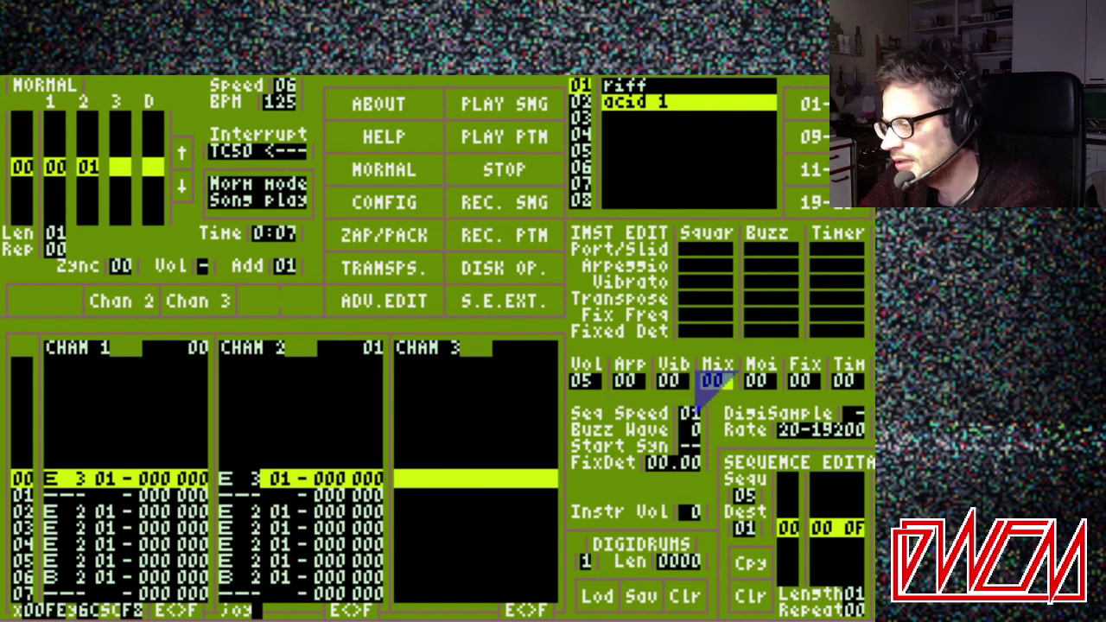
Assign Mix sequence 06 to instrument acid 1 and enter 01 10 in the sequence's first row
text(6)
click(827, 526)
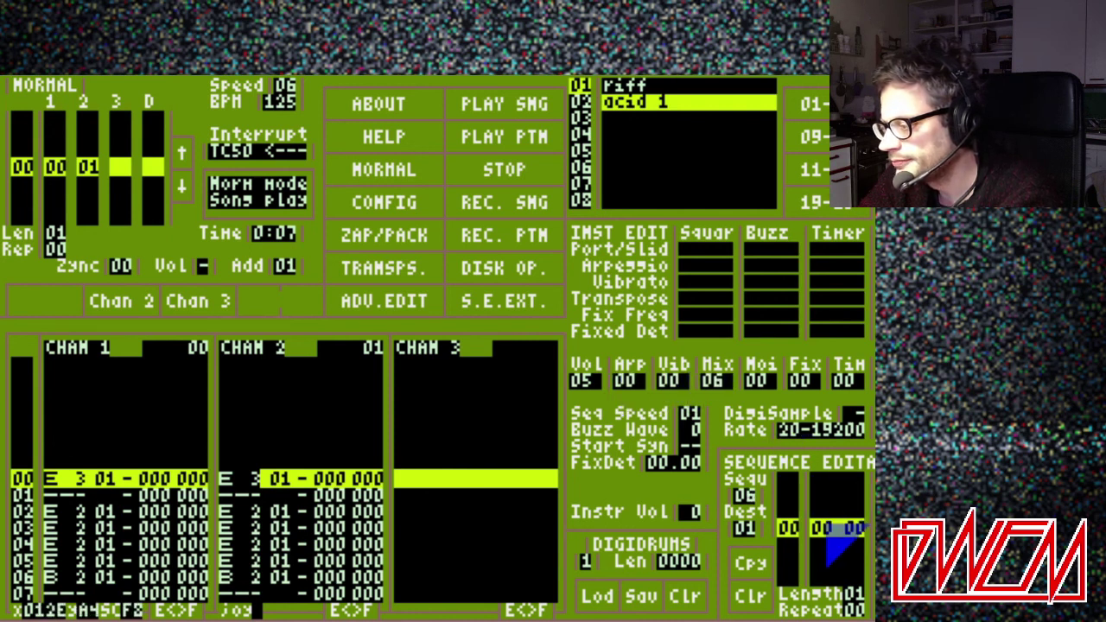
key(Left)
key(Left)
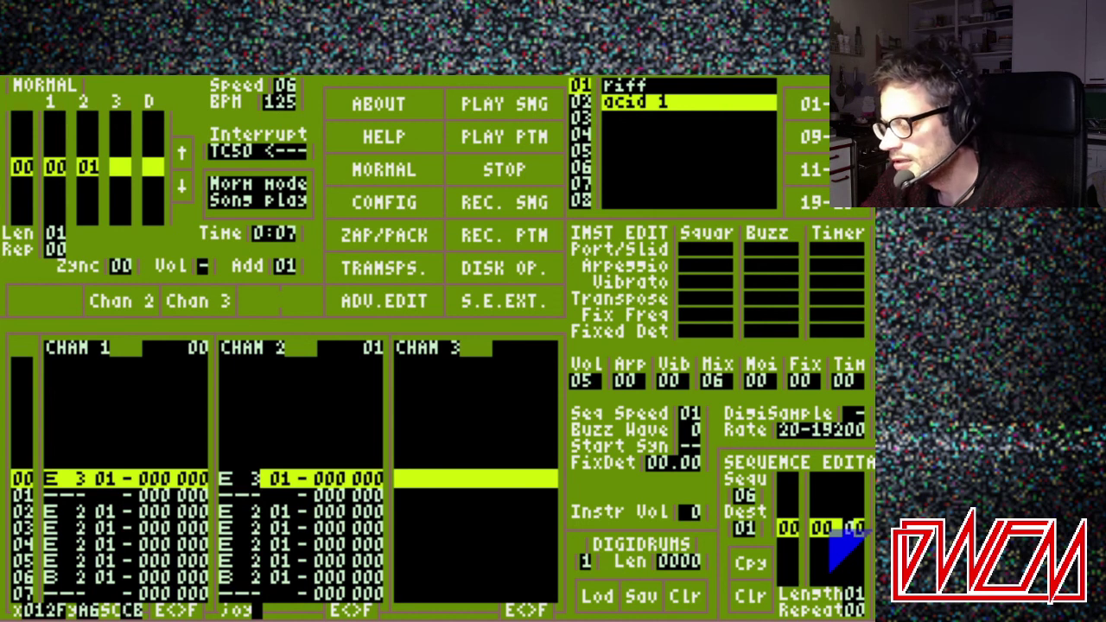
text(1 1)
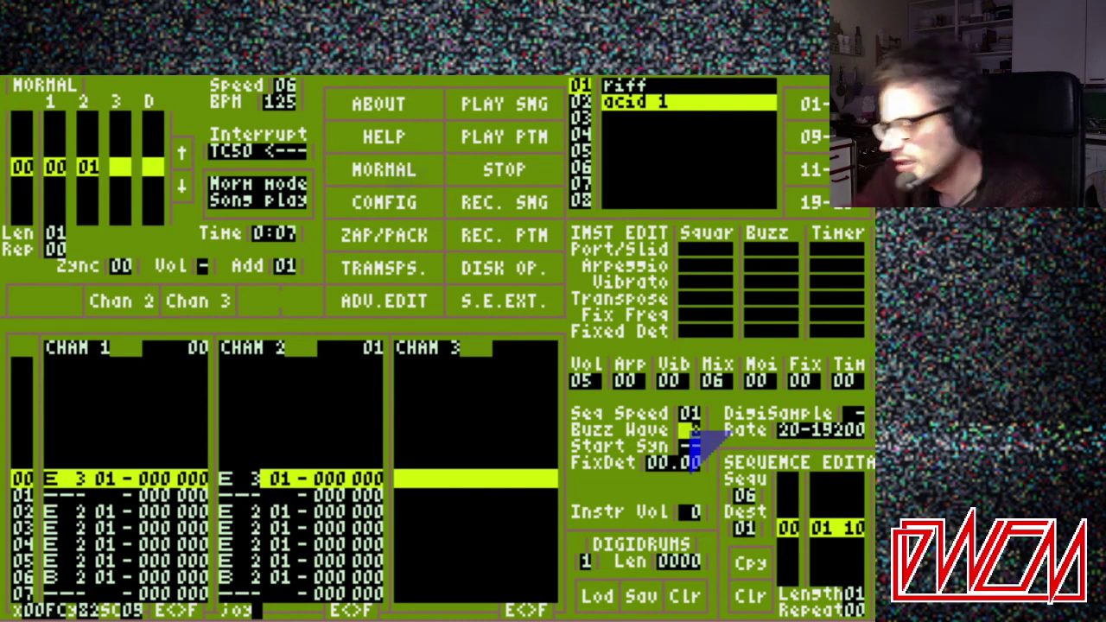
Look up the buzzer waveform shapes in the YM reference of the help pages
click(380, 140)
click(52, 184)
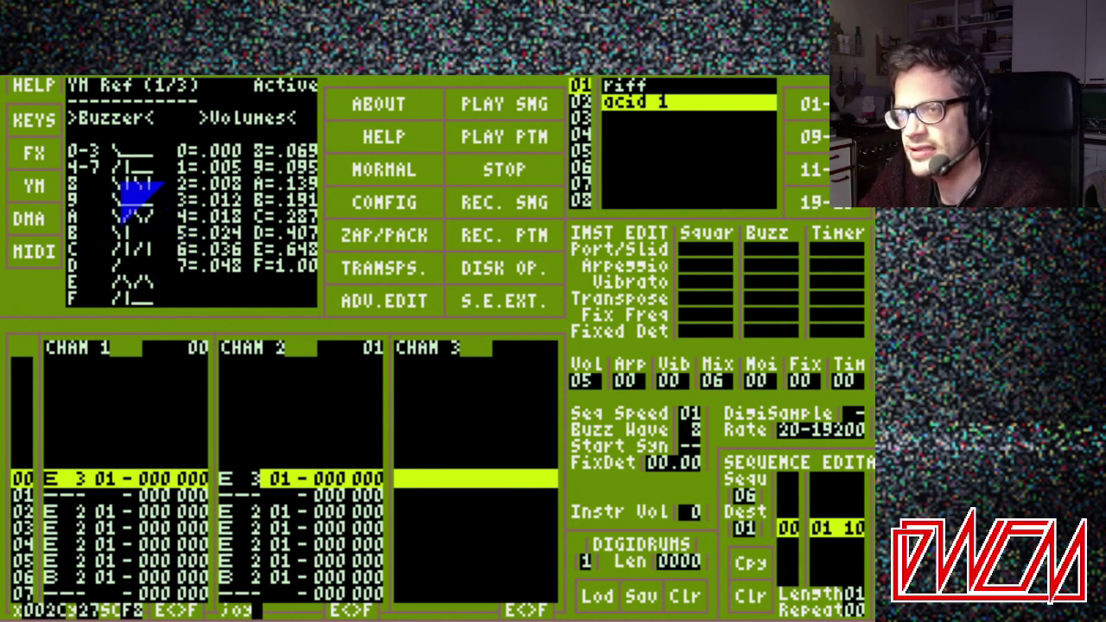
click(151, 186)
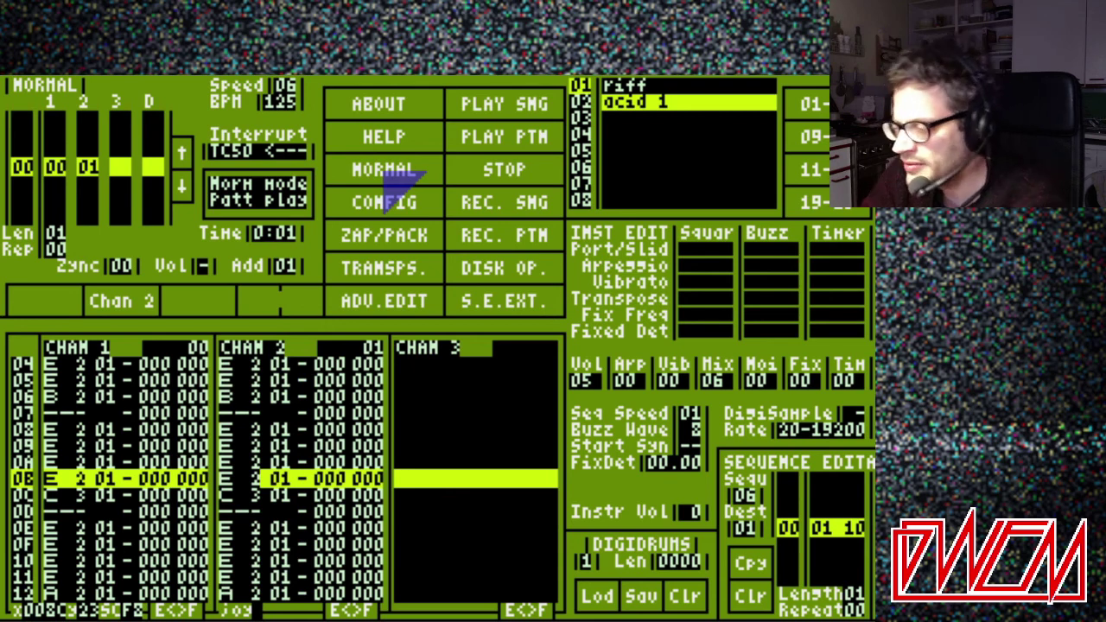
Reassign channel 2's notes to instrument 02 with the advanced editing functions and play the pattern
click(395, 264)
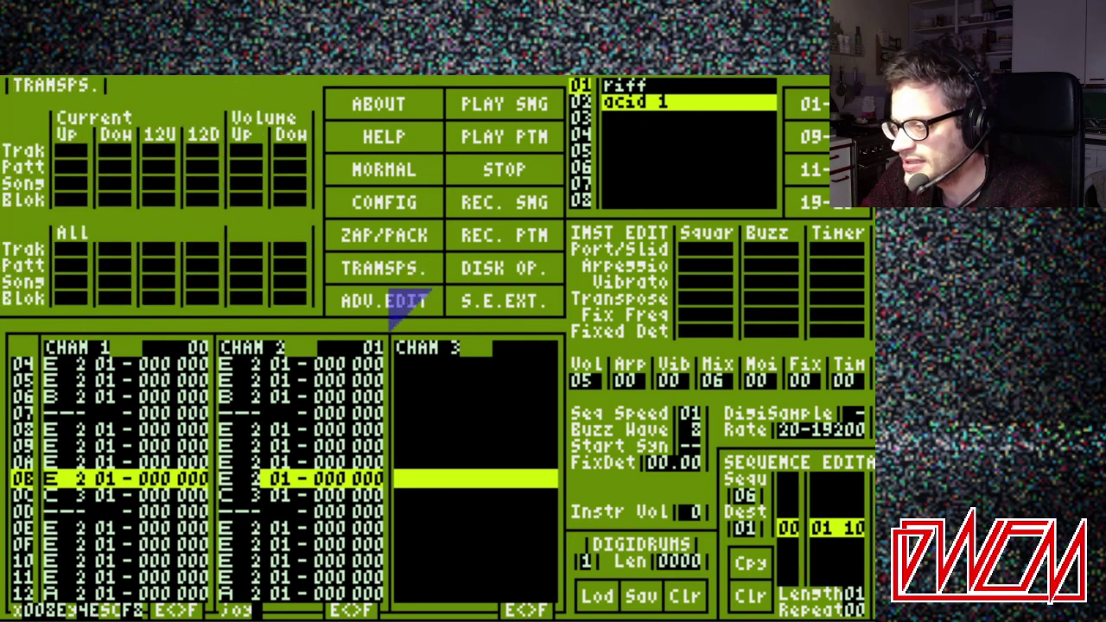
click(389, 302)
click(469, 136)
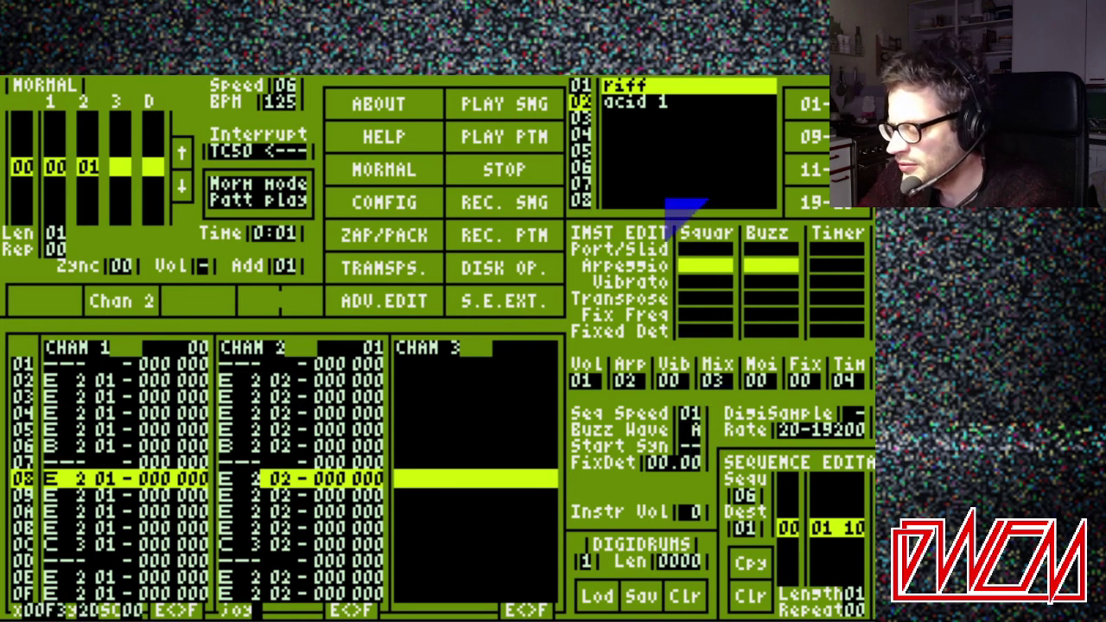
Enable the Square arpeggio on acid 1 using Arp sequence 07, with sequence length 1F and repeat 1E
click(659, 104)
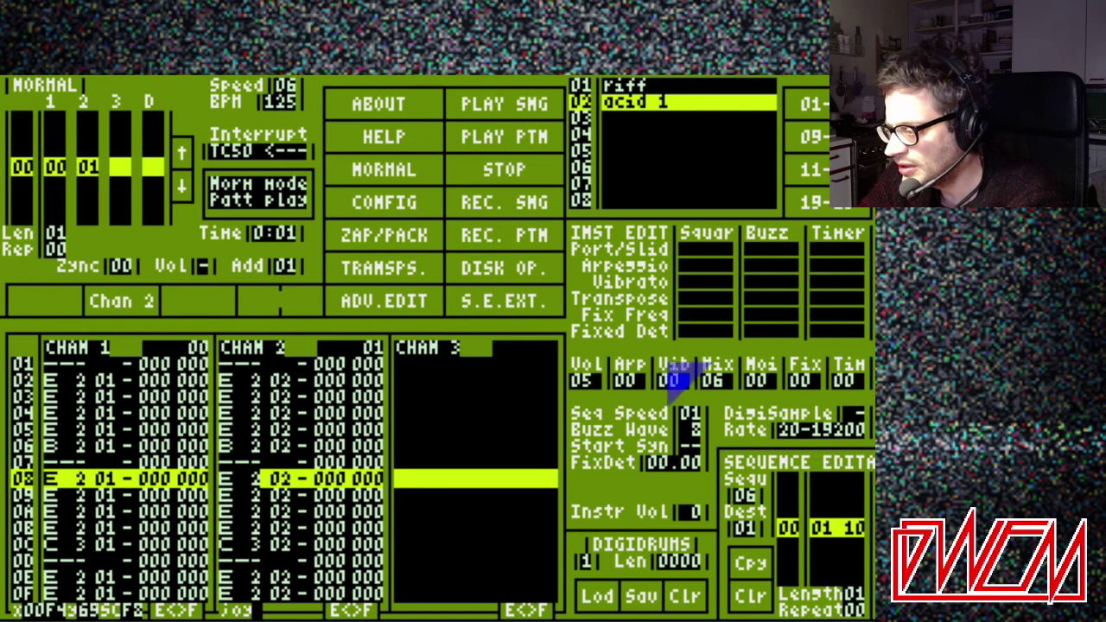
click(702, 266)
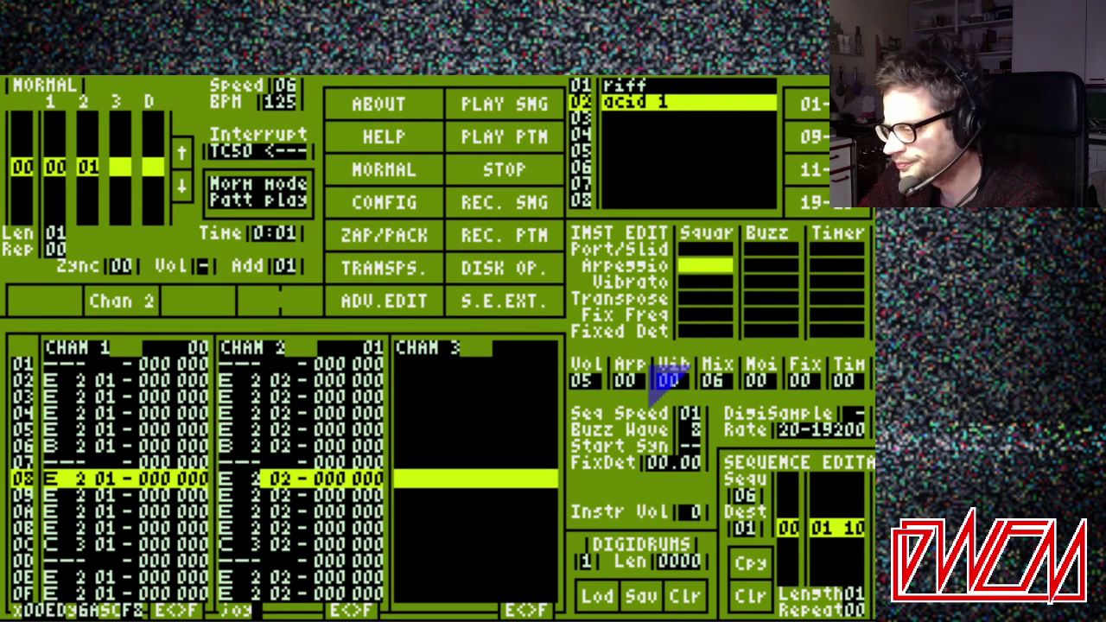
scroll(638, 387, up, 7)
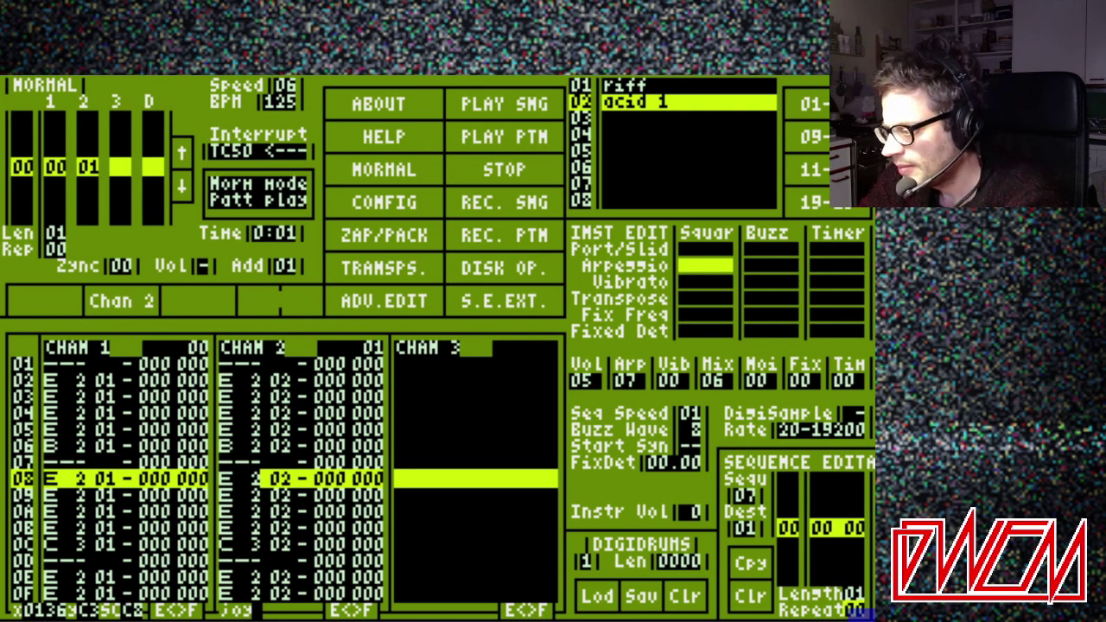
click(858, 596)
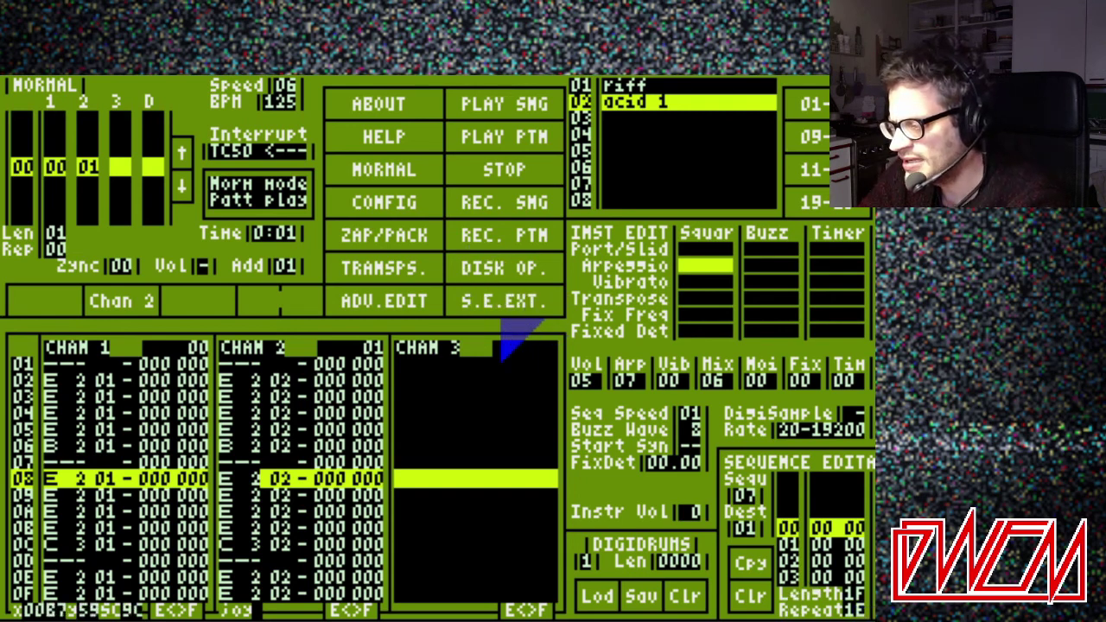
Generate a descending ramp with maximum 0018 in sequence 07 using the sequence editor extension, and play the pattern
click(536, 310)
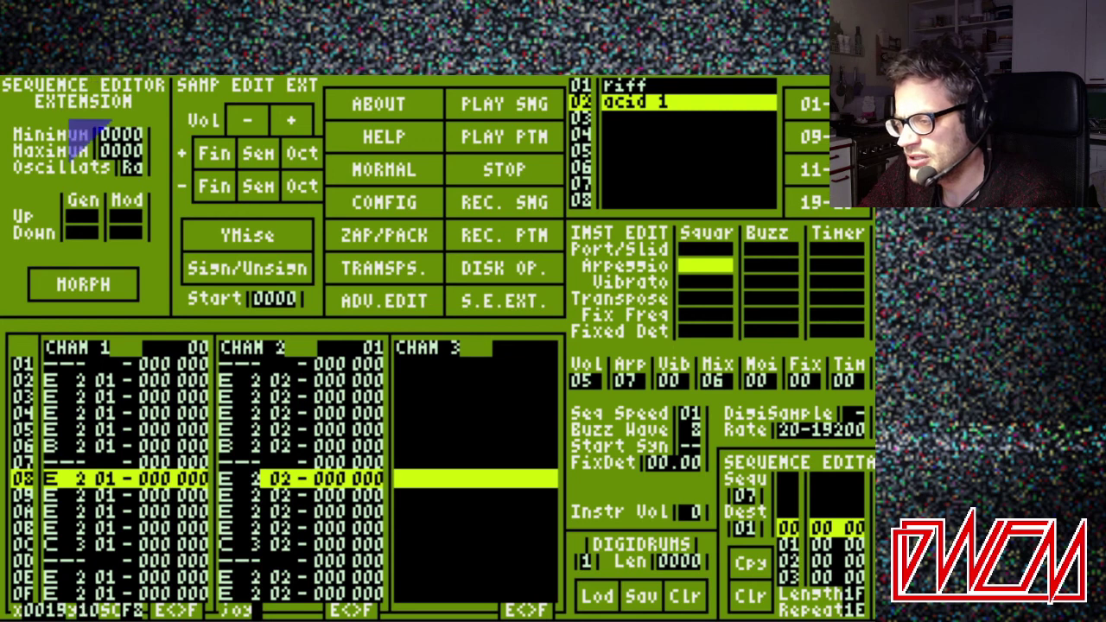
click(130, 152)
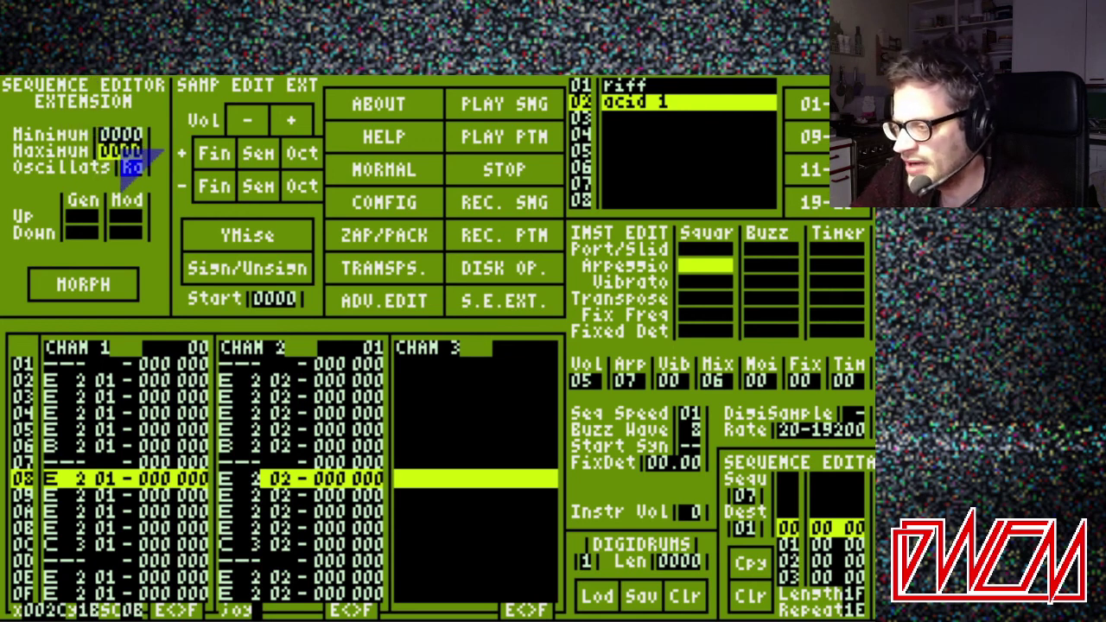
text(0018)
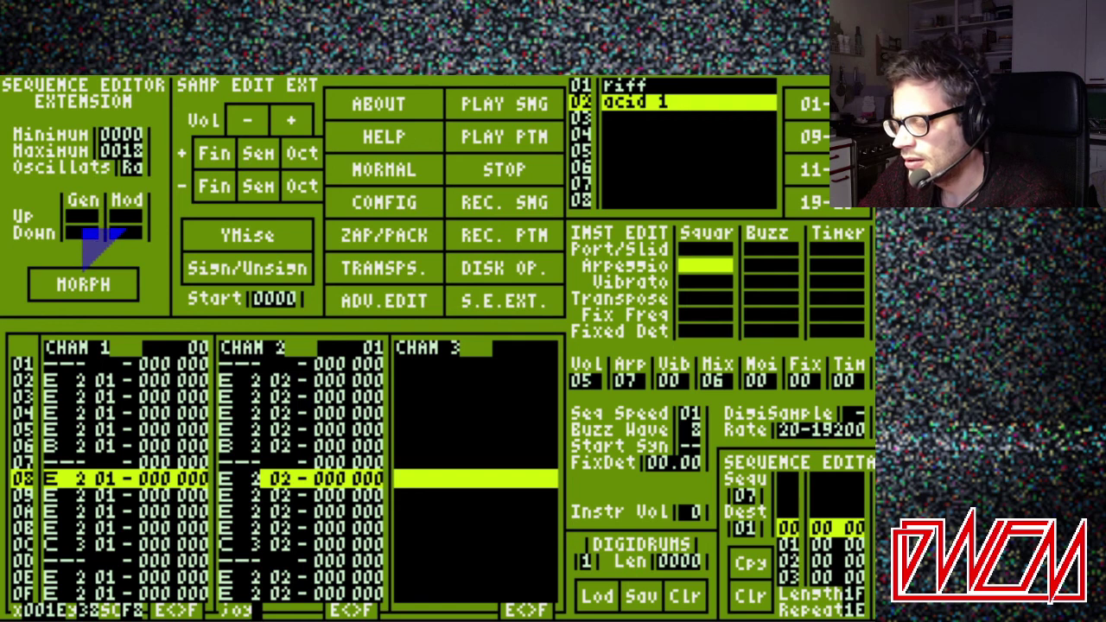
click(91, 231)
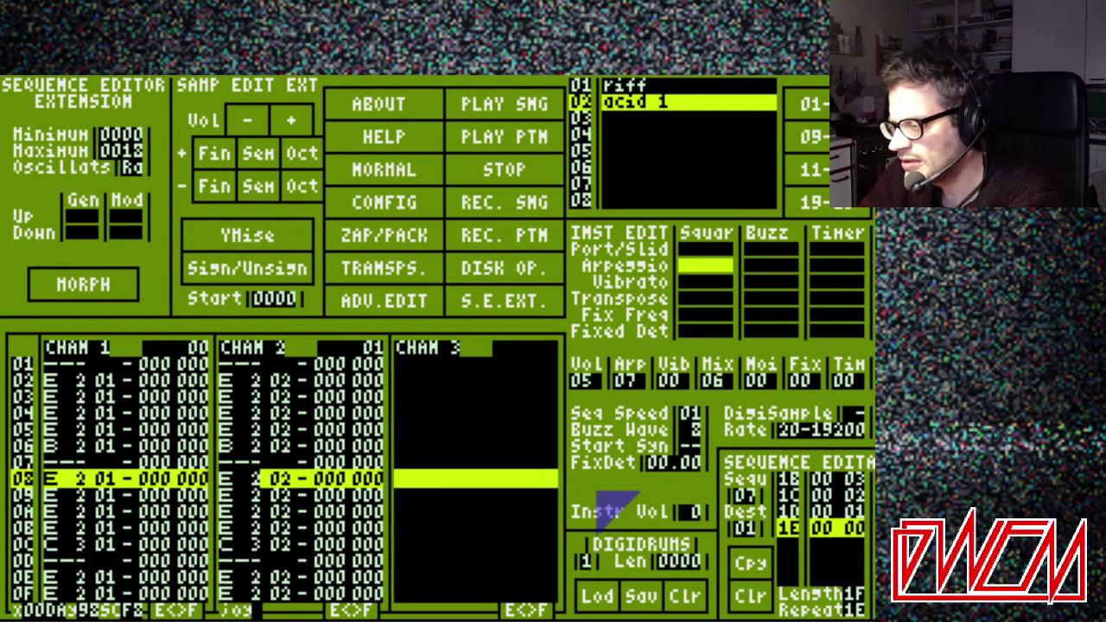
click(367, 173)
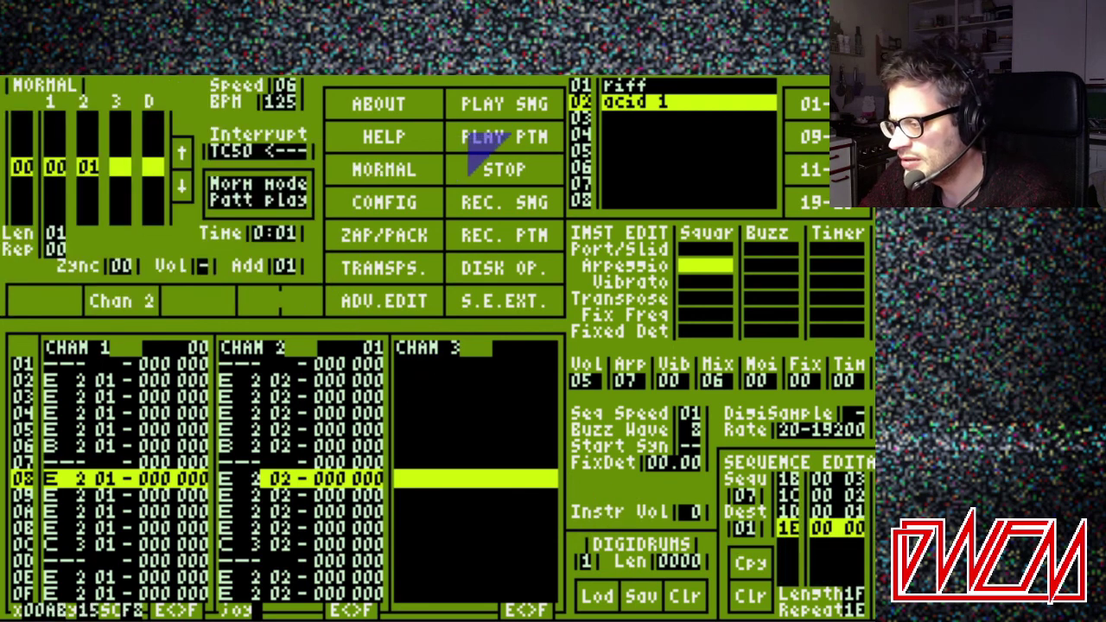
click(496, 137)
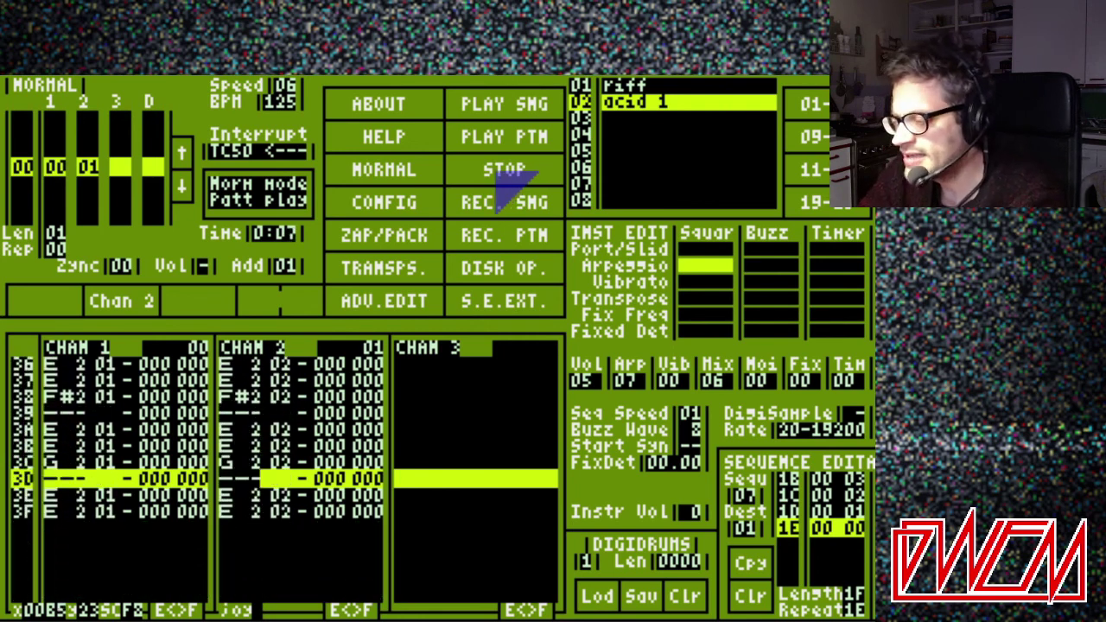
Try transposing channel 2's whole track up 12 semitones and play the pattern
click(385, 202)
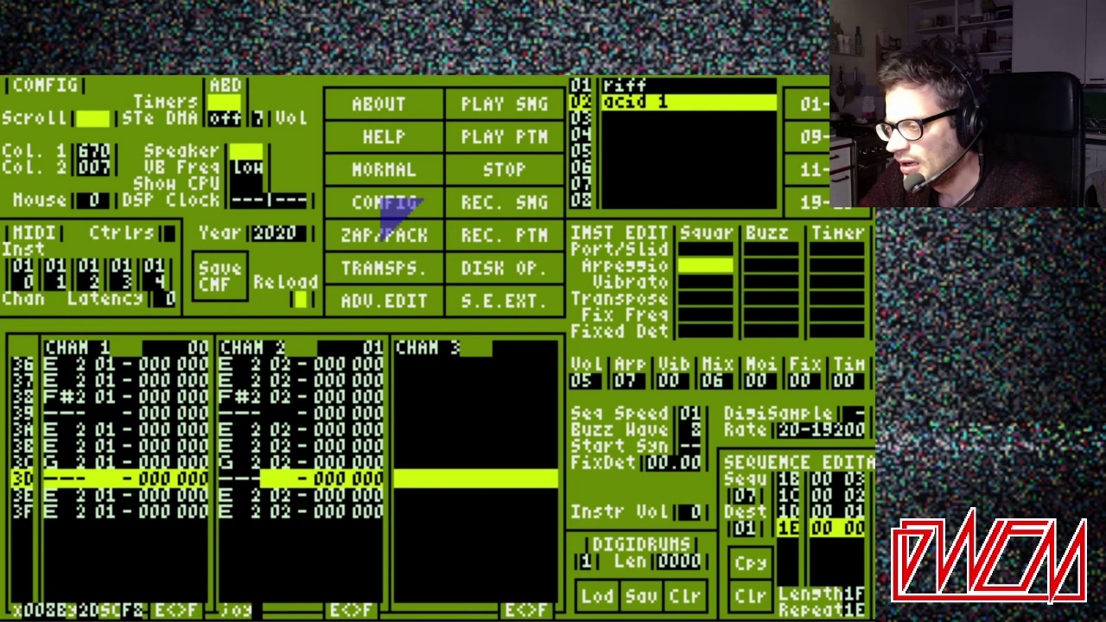
click(385, 269)
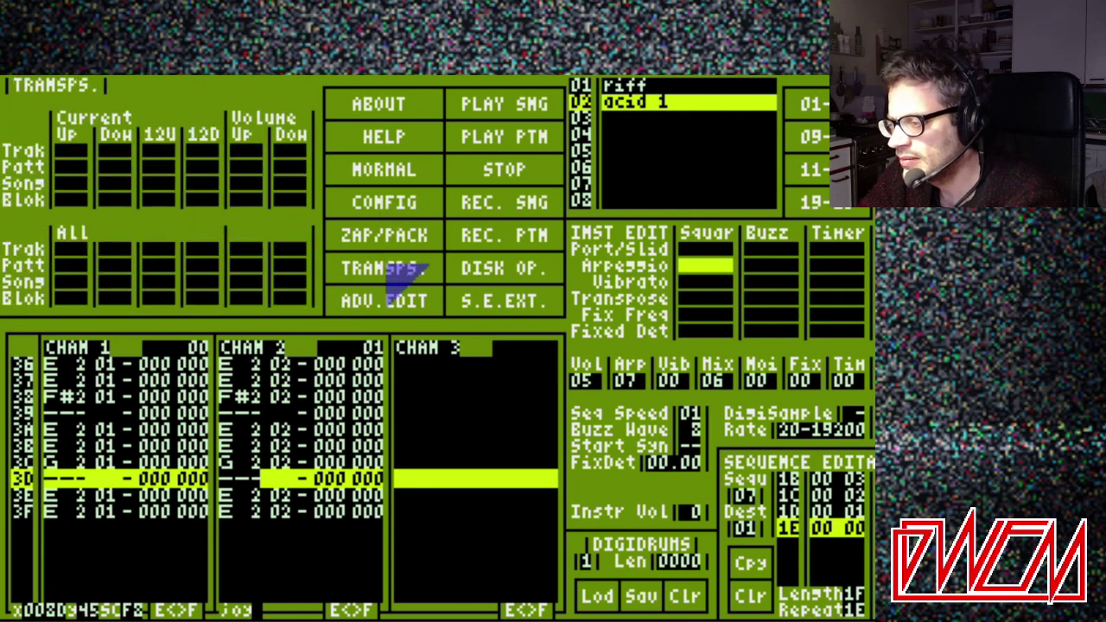
click(152, 251)
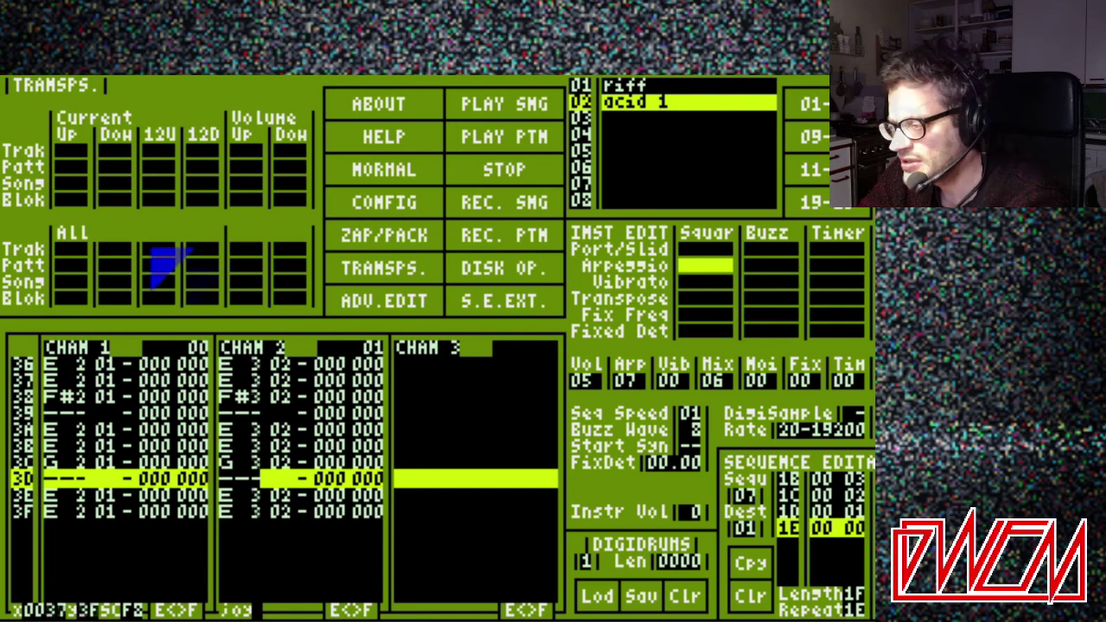
click(499, 138)
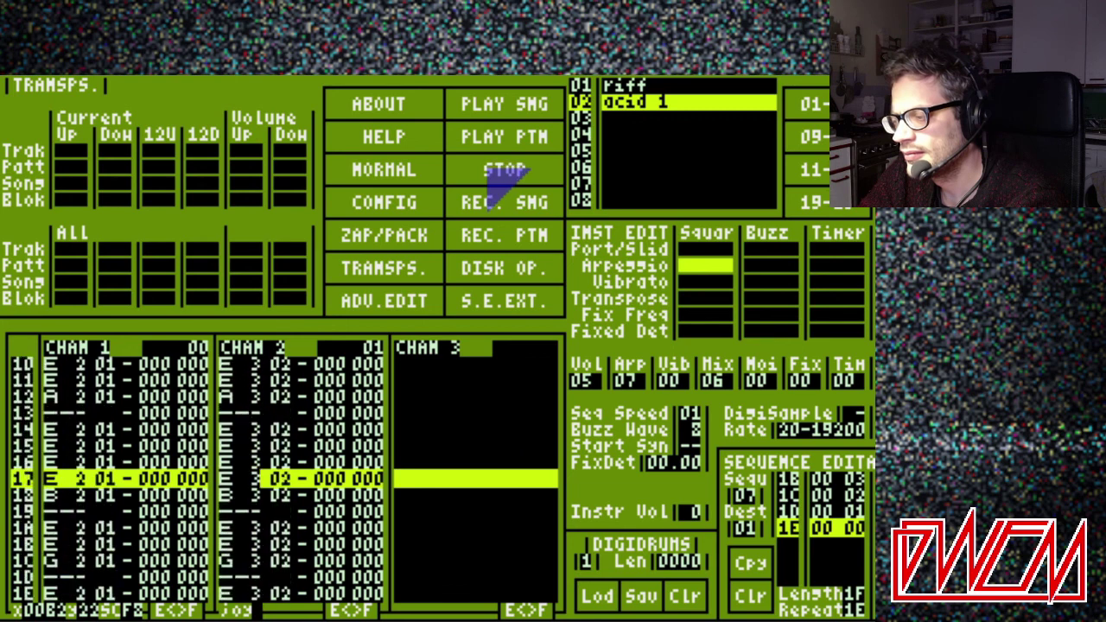
Transpose channel 2's track back down 12 semitones and replay the pattern
click(415, 173)
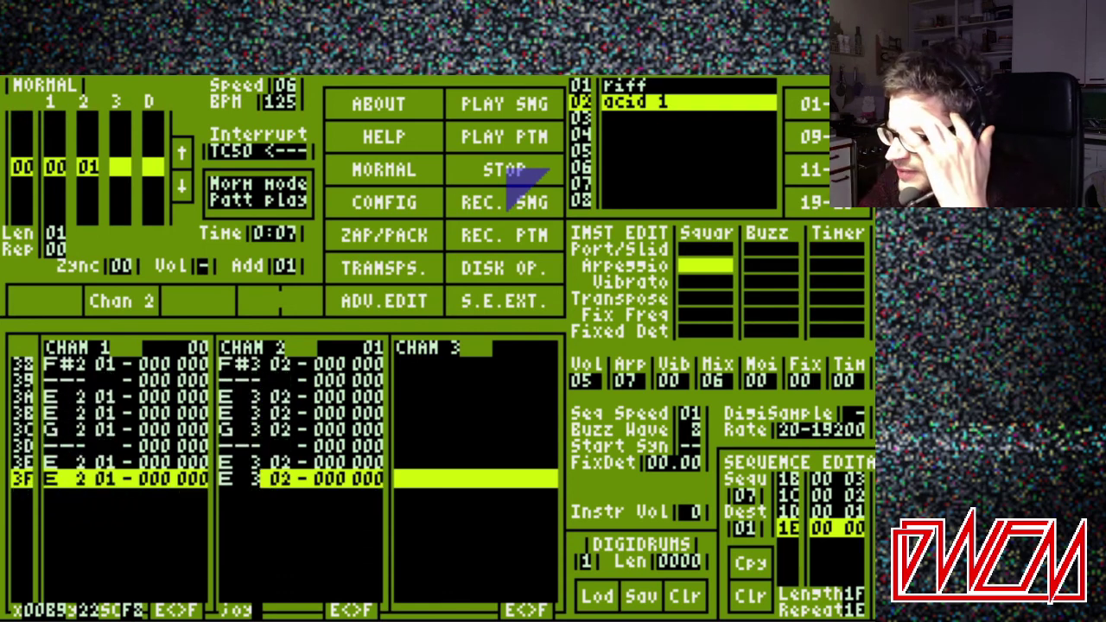
click(418, 268)
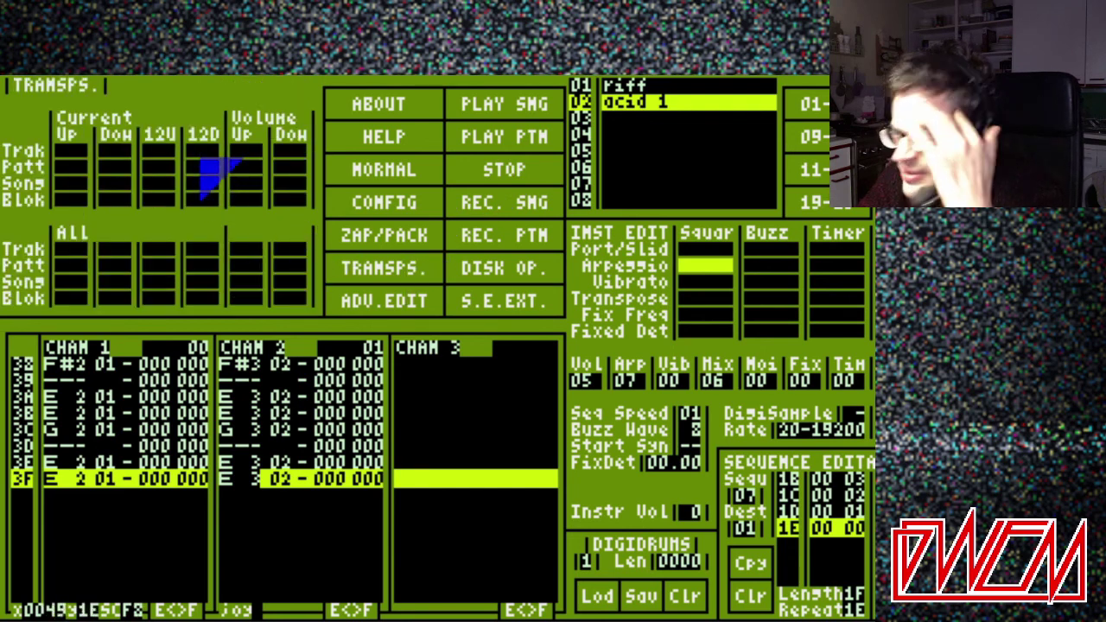
click(489, 138)
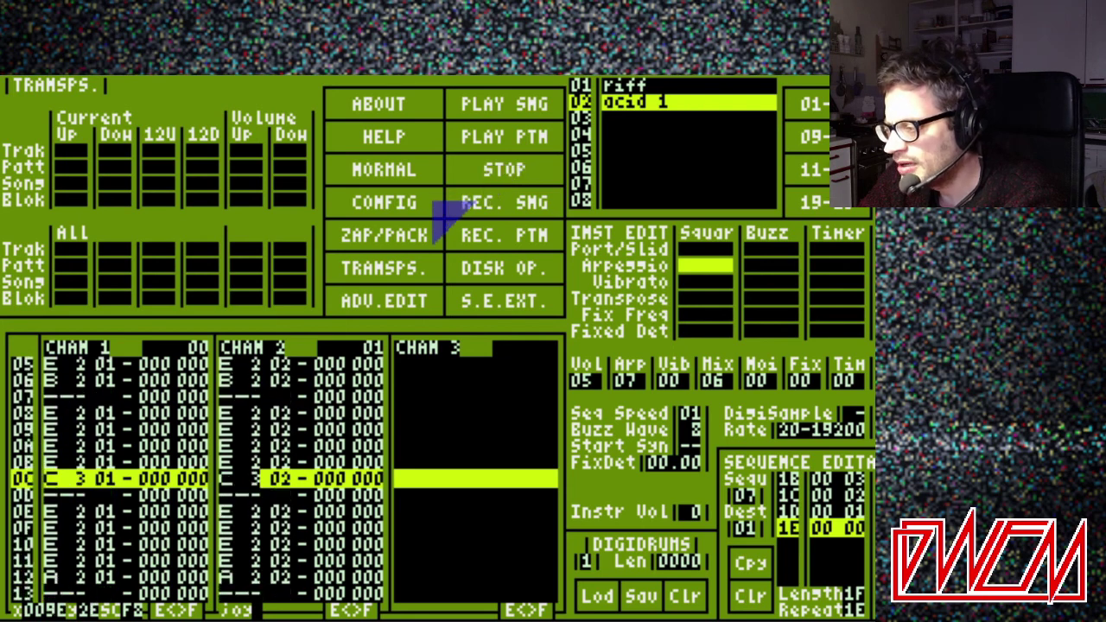
Examine the generated values of arpeggio sequence 07 from its last row back towards the first
click(512, 301)
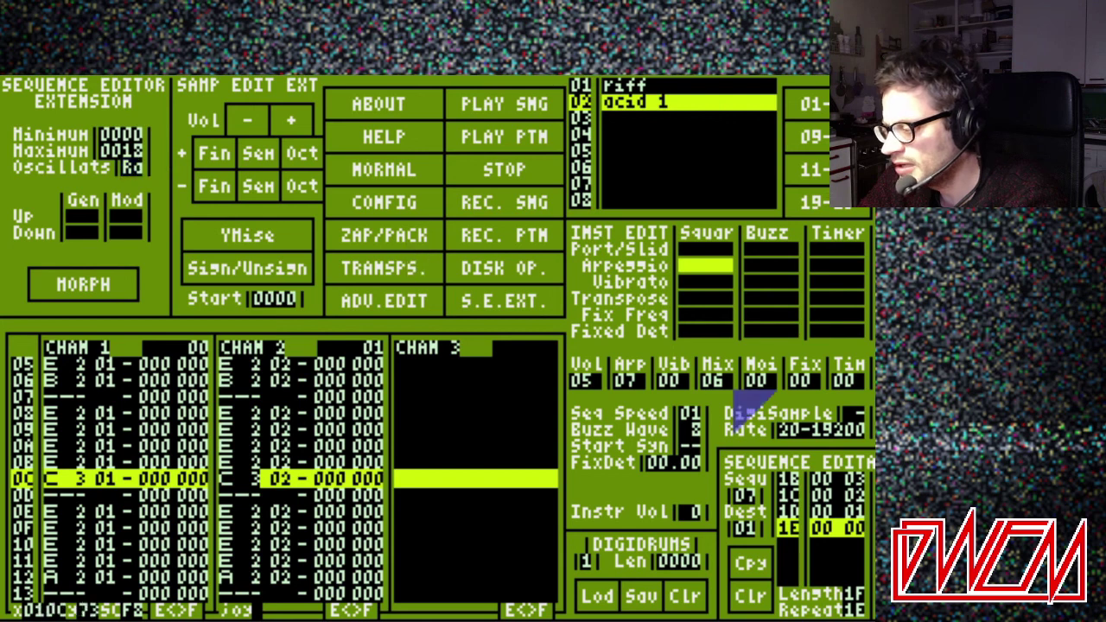
key(Up)
key(Up)
key(Up)
key(Up)
key(Up)
key(Up)
key(Up)
key(Up)
key(Up)
key(Up)
key(Up)
key(Up)
key(Up)
key(Up)
key(Up)
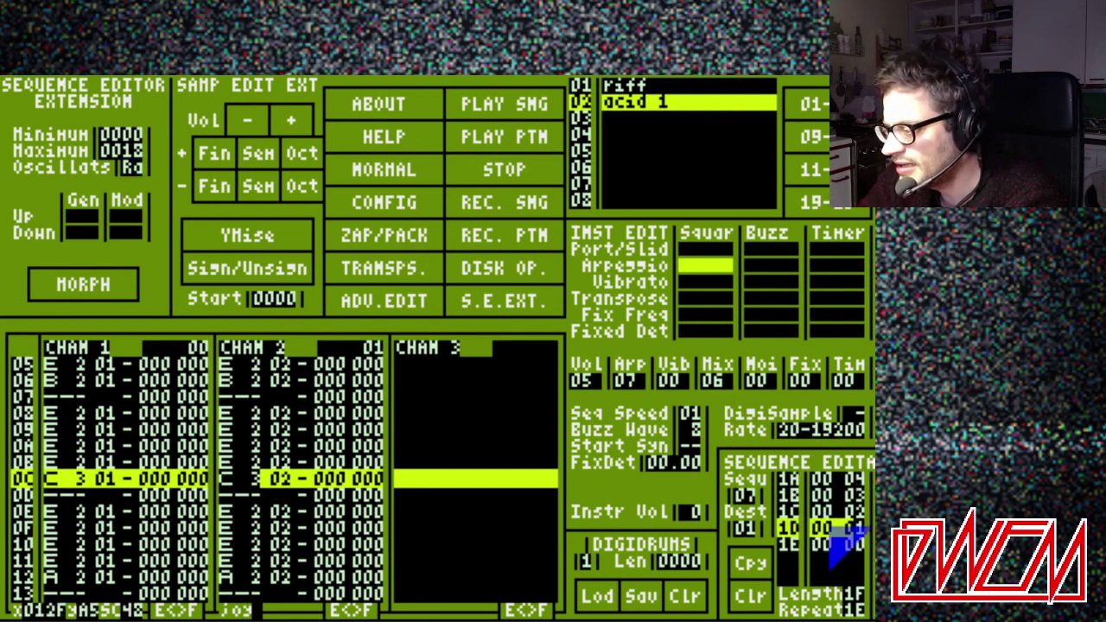
key(Up)
key(Up)
key(Up)
key(Up)
key(Up)
key(Up)
key(Up)
key(Up)
key(Up)
key(Up)
key(Up)
key(Up)
key(Up)
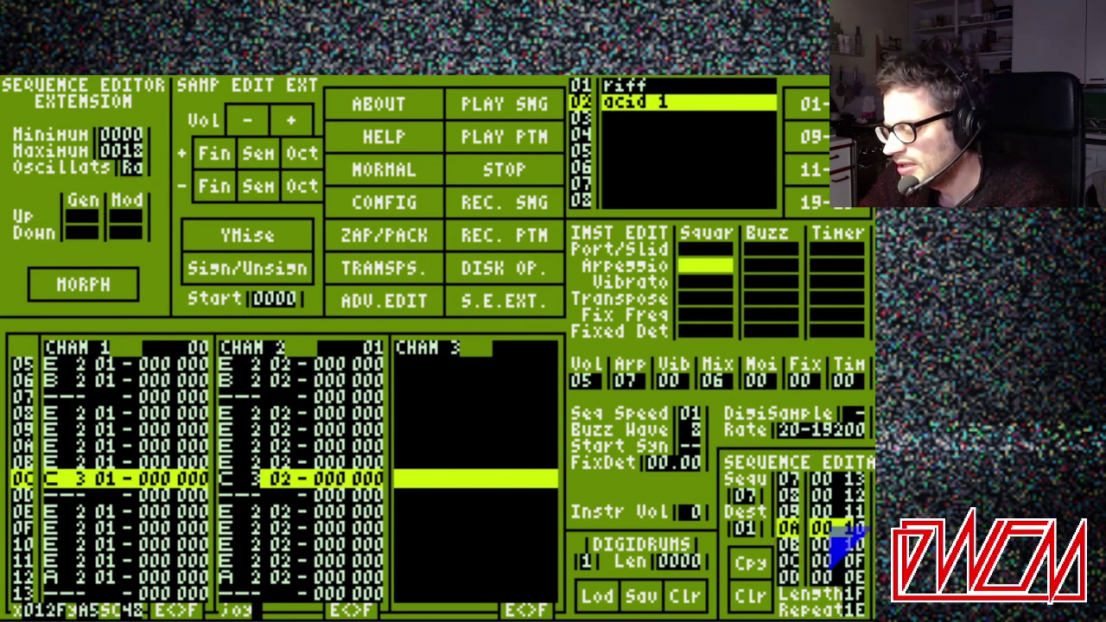
key(Up)
key(Up)
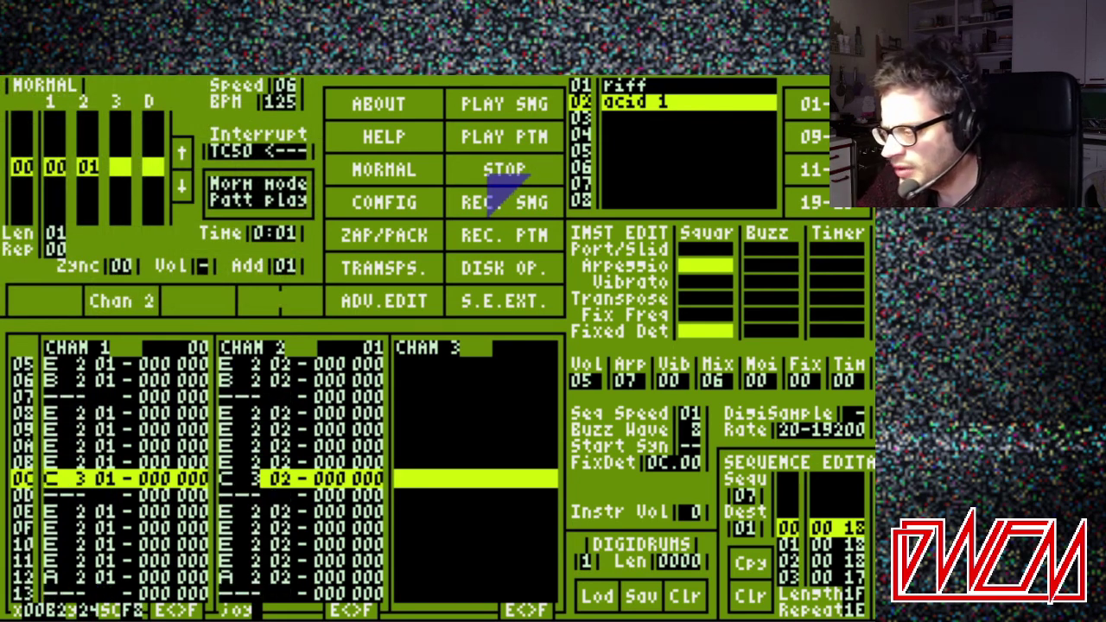
Play the song, adjusting the descending arpeggio sequence 07 with the sequence editor extension, and stop playback
key(ctrl)
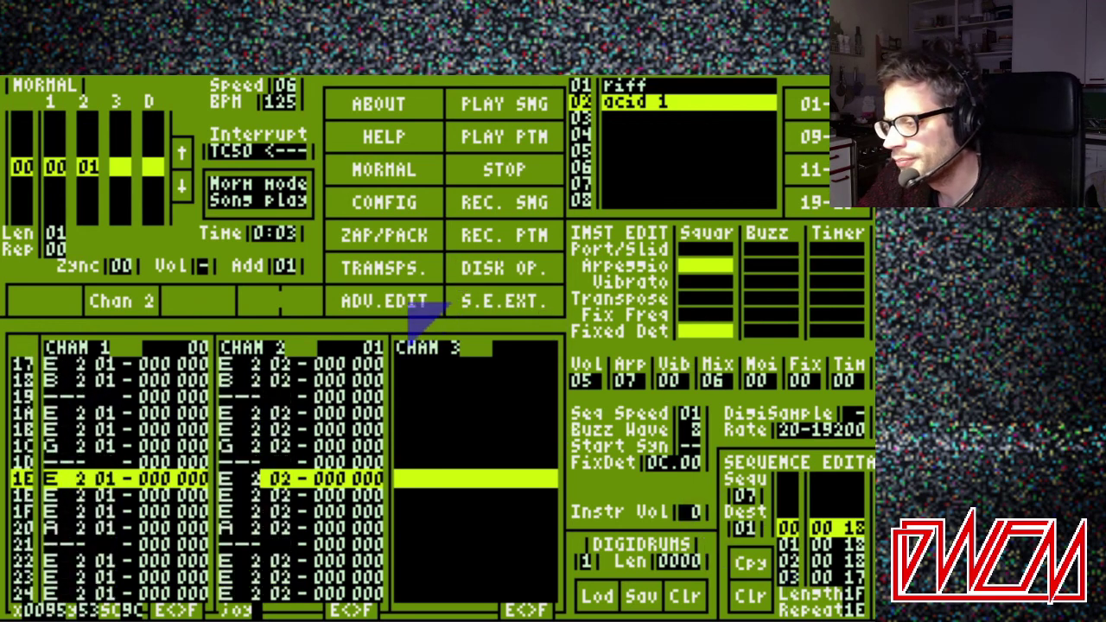
click(484, 301)
click(127, 134)
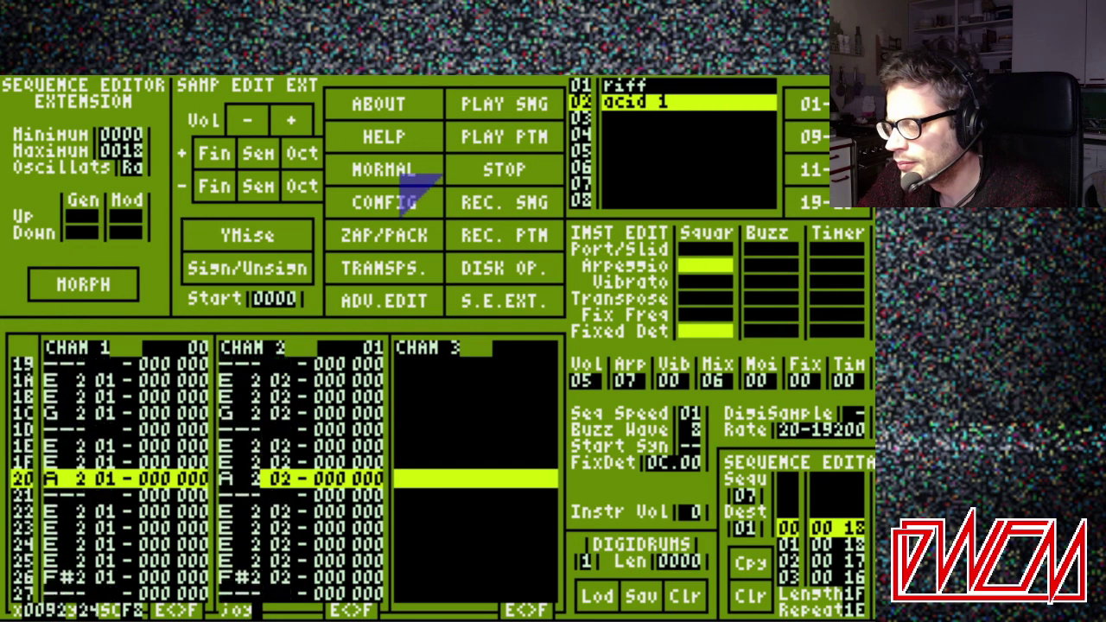
click(497, 177)
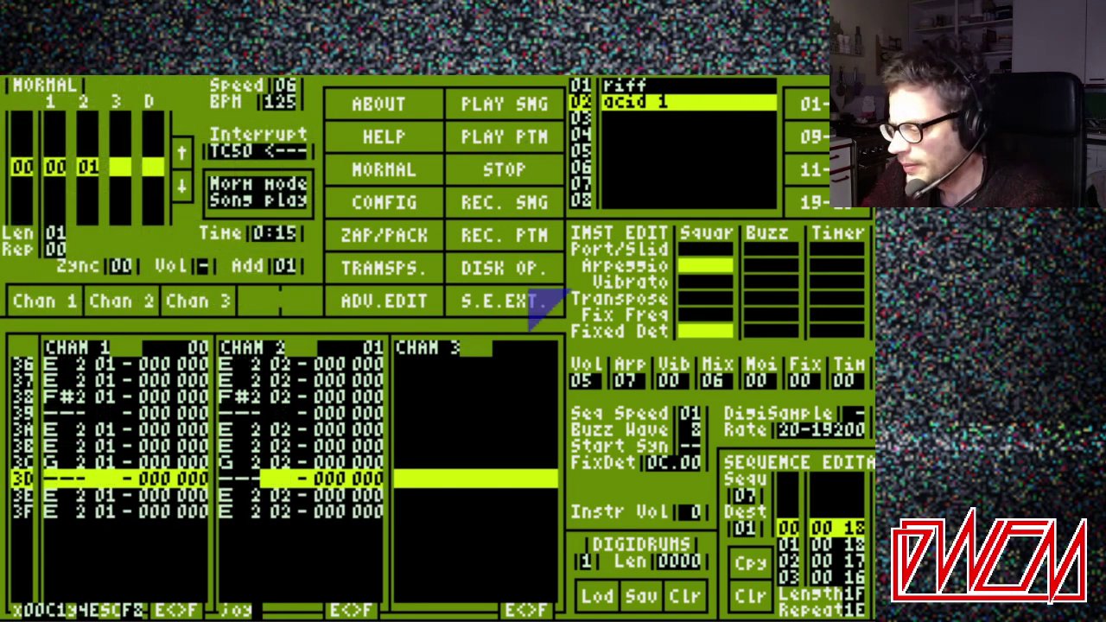
Put the T command in channel 2's effect column on every pattern row and enable Transpose for acid 1's square voice
key(Down)
key(Down)
key(Down)
key(Down)
key(Down)
key(Down)
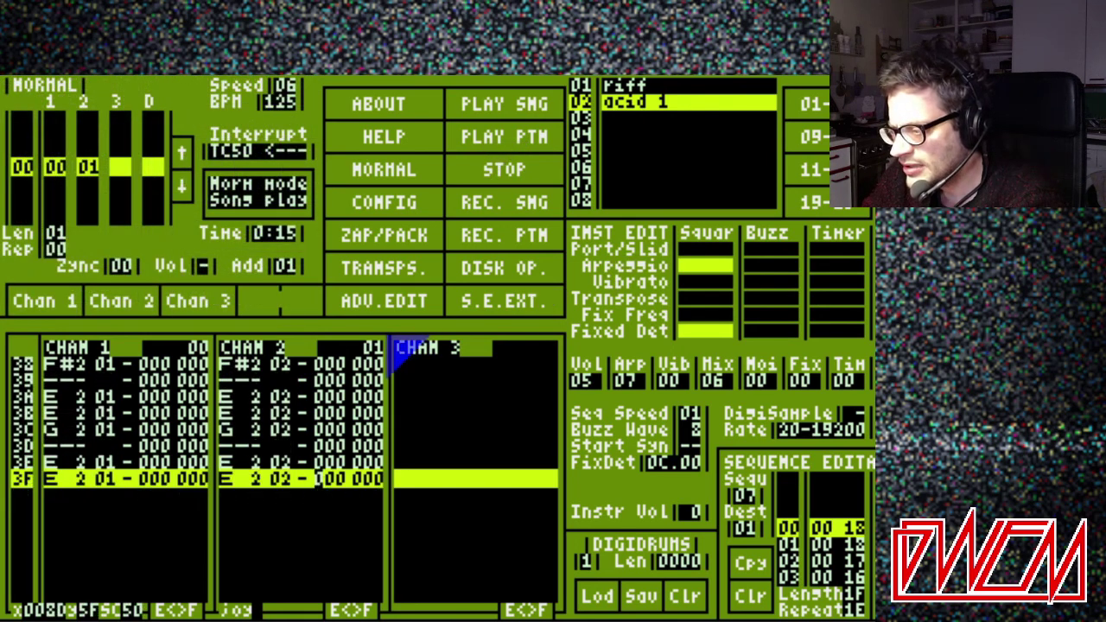
key(Up)
key(Up)
key(Up)
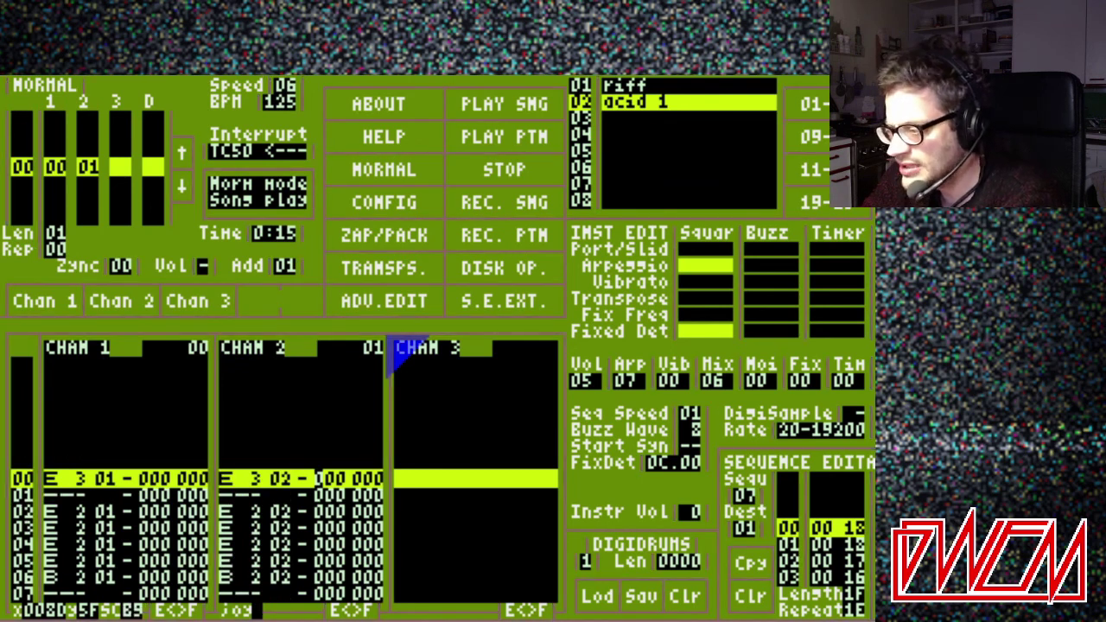
text(TTTTTTTTTTTTTTTTTTTTTTTTTTTTTTTTTTTTTTTTTTTTTTTTTTTTTTTTTTTTTTTTT)
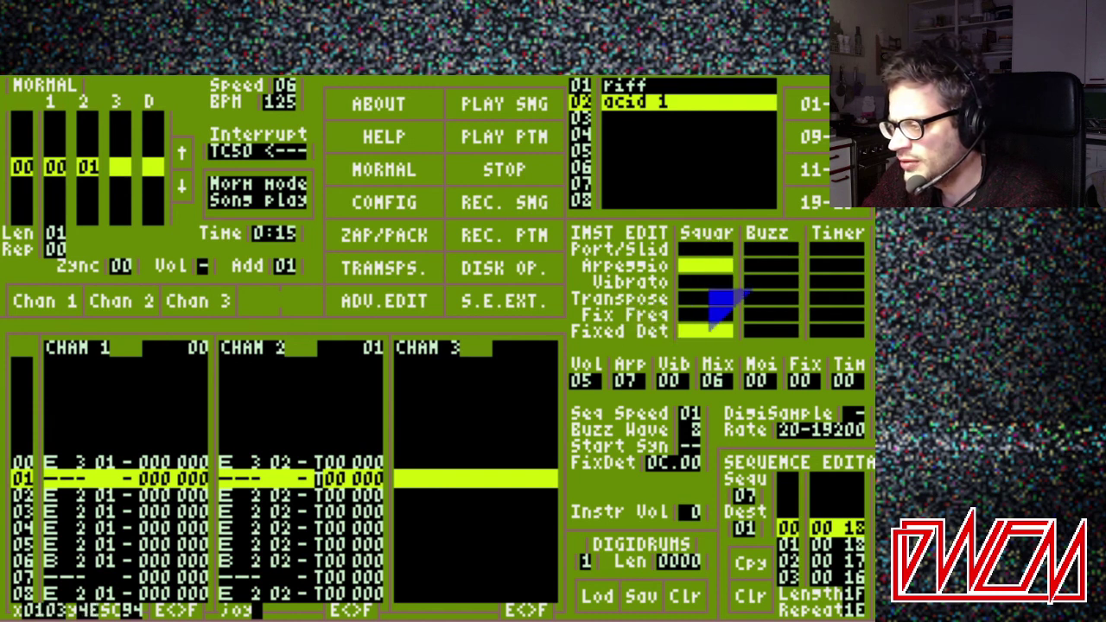
click(709, 297)
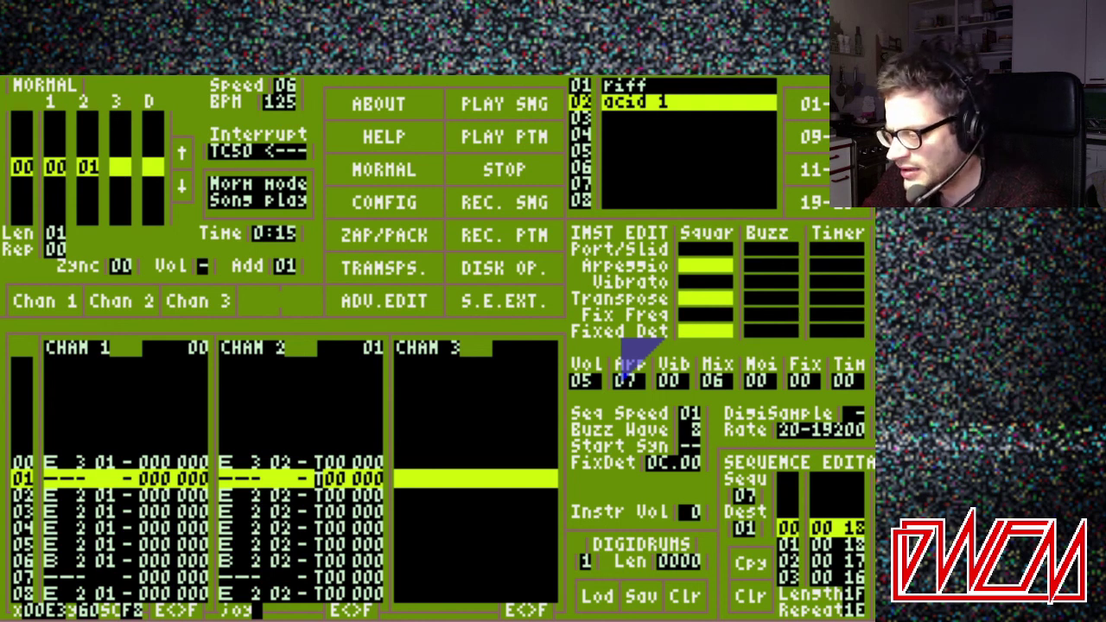
Enter rising transpose parameters in channel 2, starting with T01 at row 04 and increasing by one every four rows up to T09
key(Up)
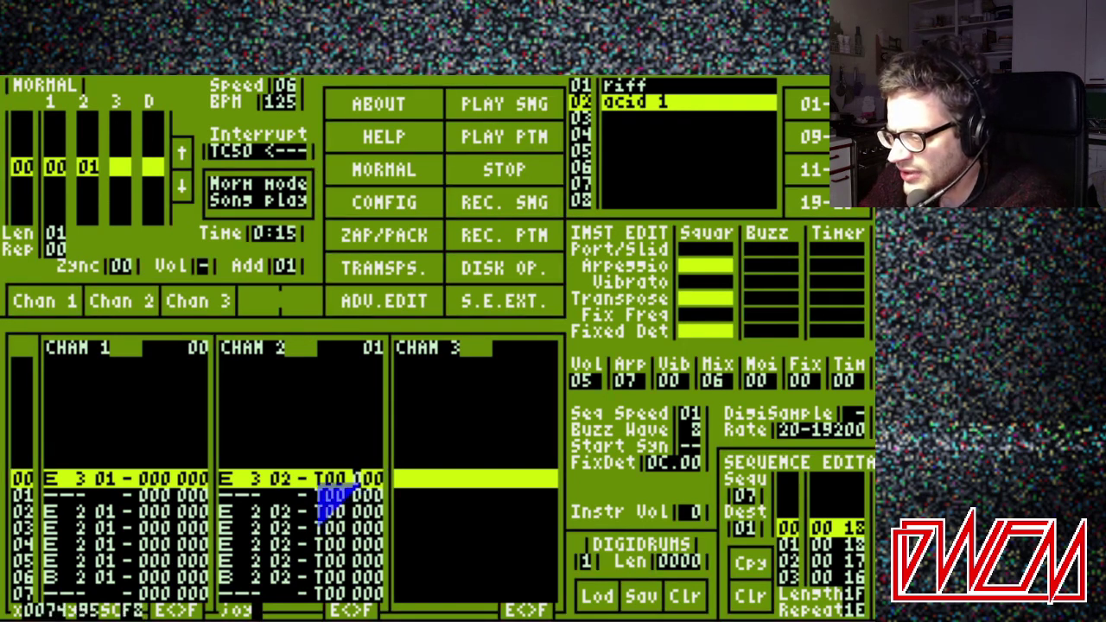
key(space)
key(Down)
key(Down)
key(Down)
key(Down)
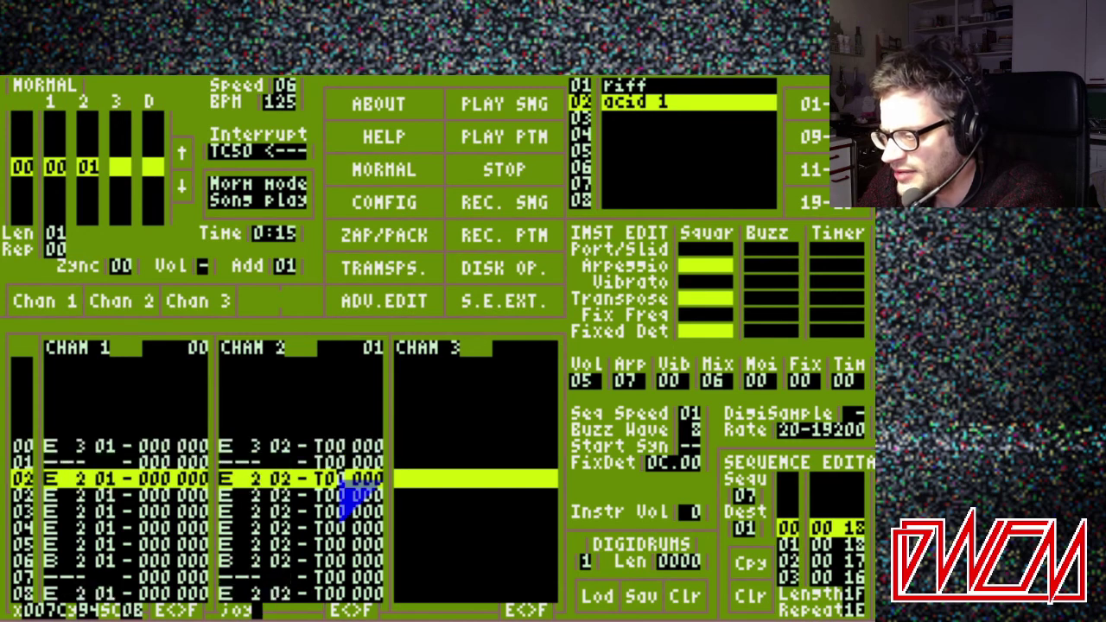
text(11112222)
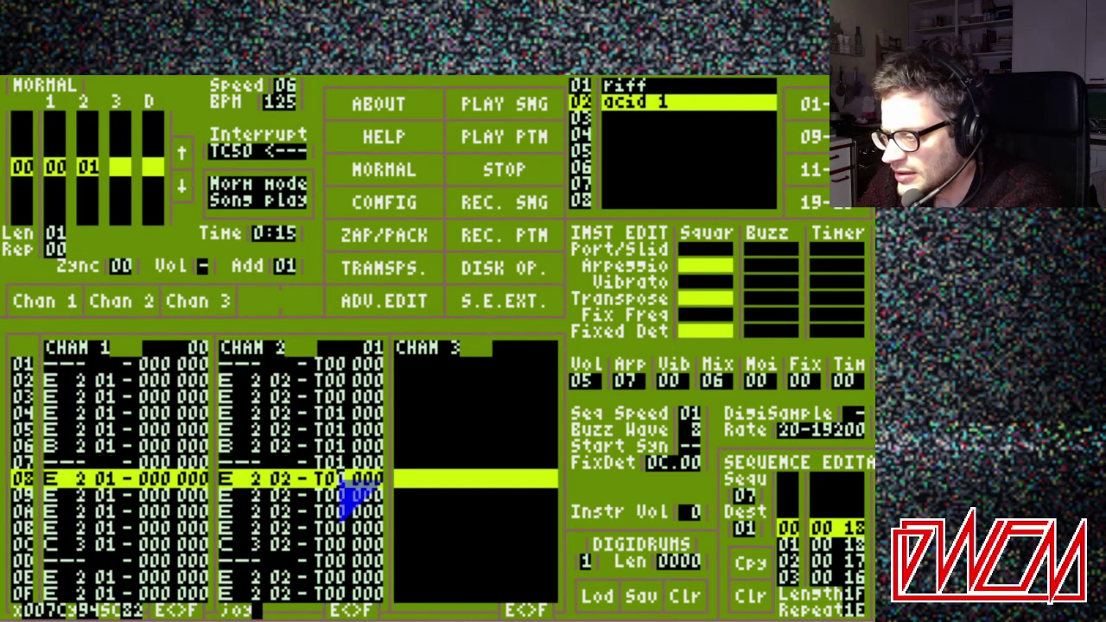
text(33)
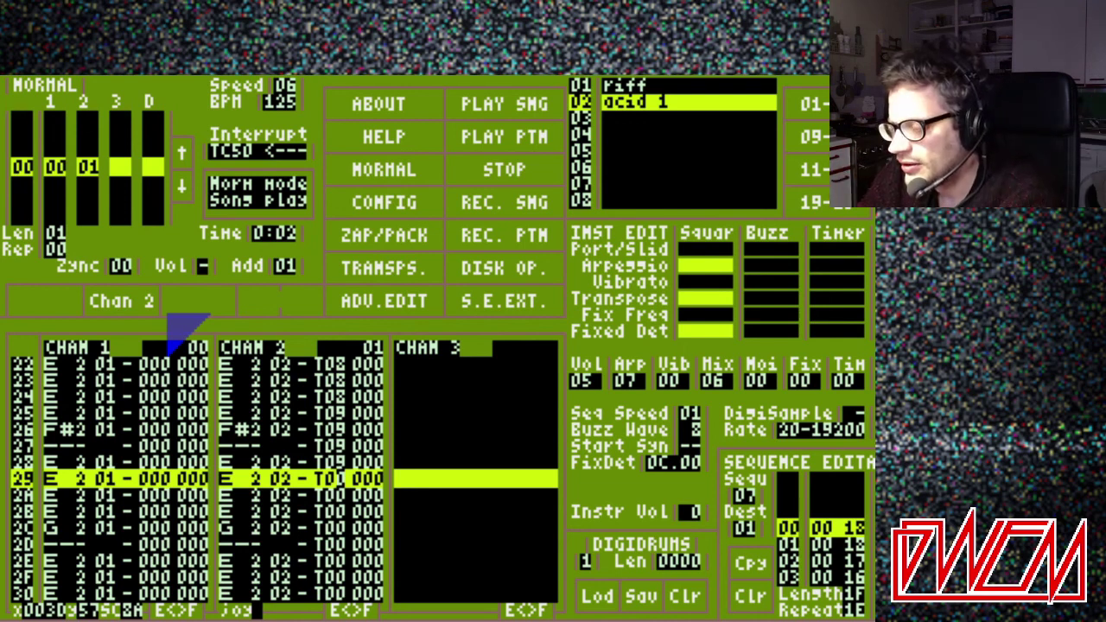
Play back channel 2 alone and continue its rising transpose parameters with T0A, T0B and T0C in four-row groups
key(ctrl)
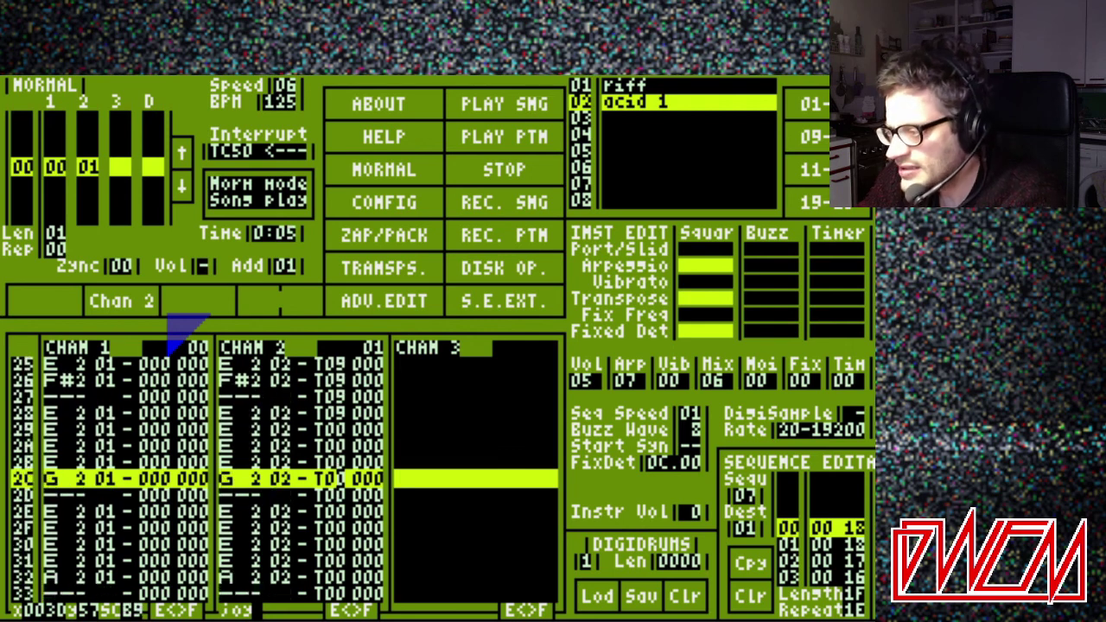
key(Up)
key(Up)
key(Up)
key(Up)
key(Down)
key(Down)
key(Down)
key(Down)
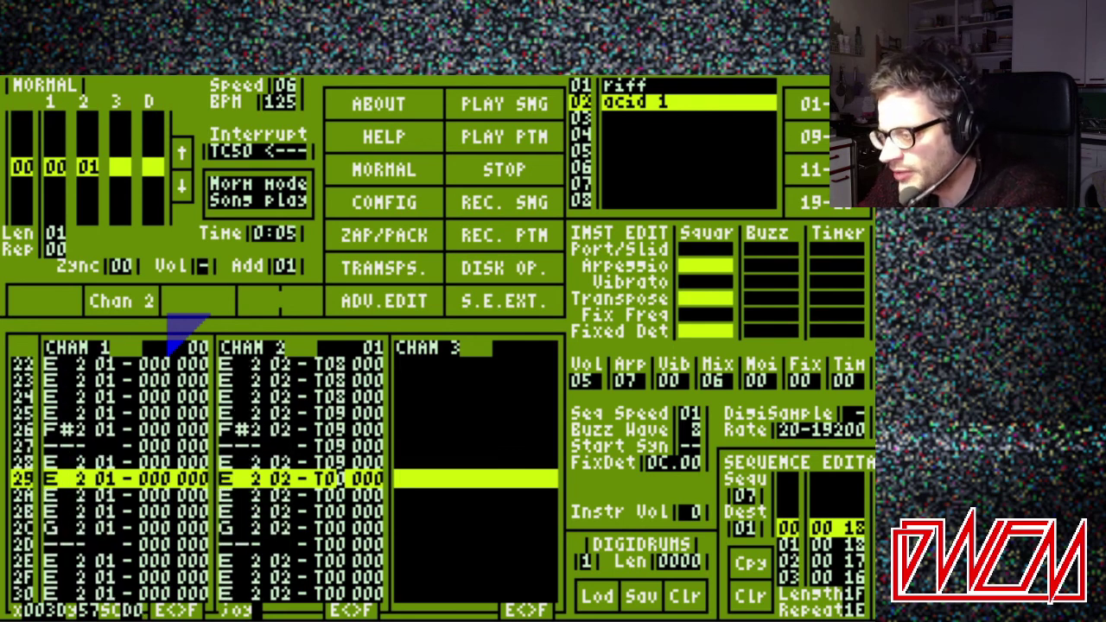
key(Down)
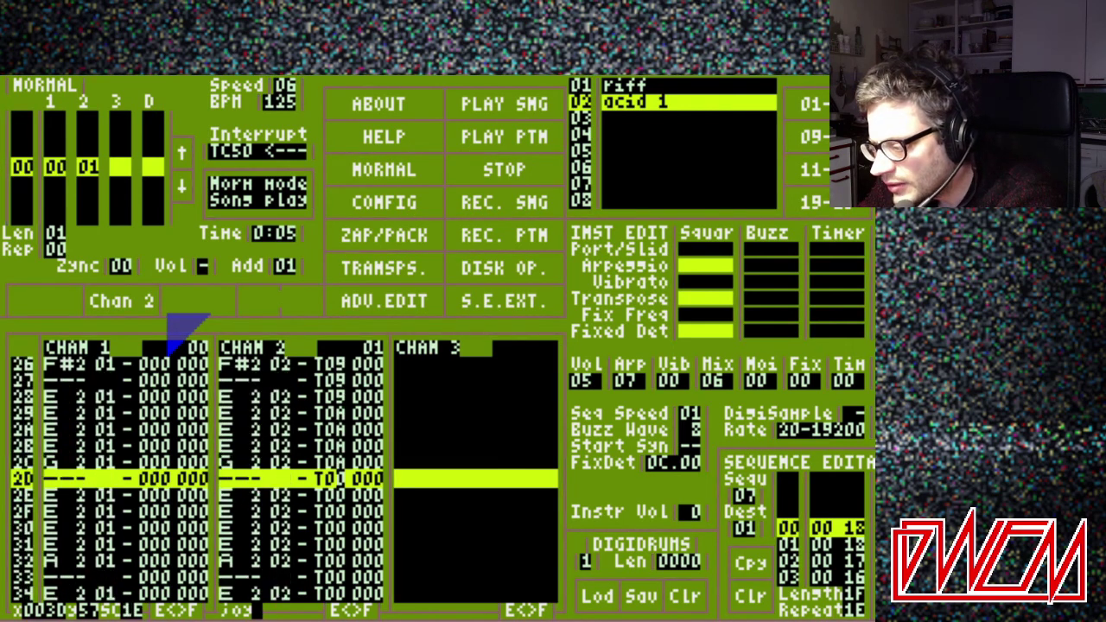
key(Down)
key(Down)
key(Down)
key(Down)
key(Down)
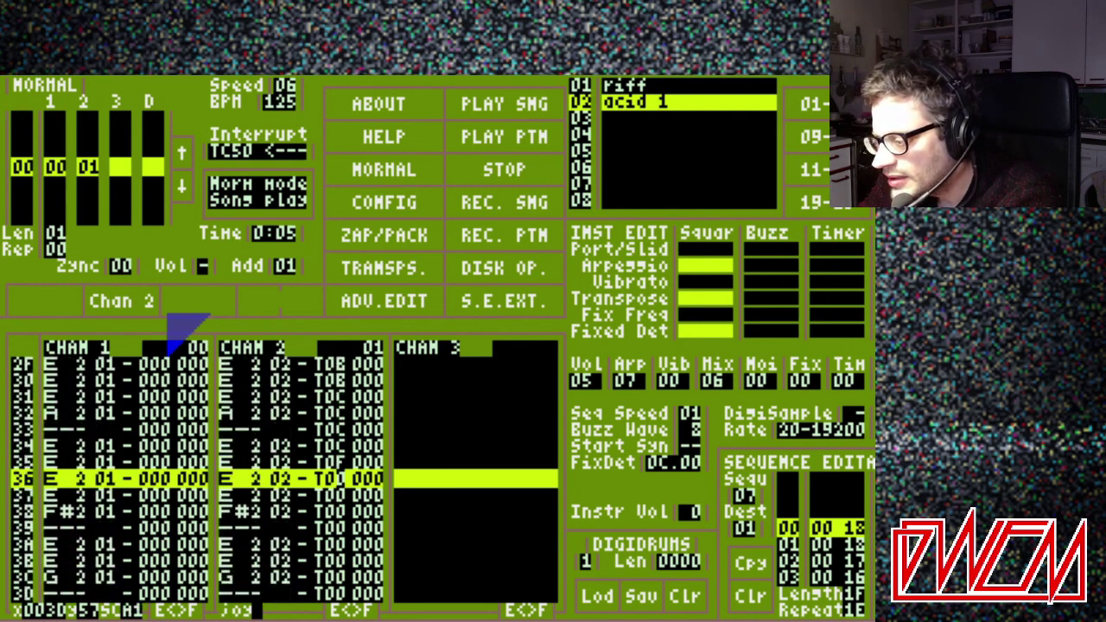
Complete channel 2's transpose parameters with T0D, T0E and T0F through row 3F, and leave edit mode
key(Down)
key(Up)
key(Up)
text(dd)
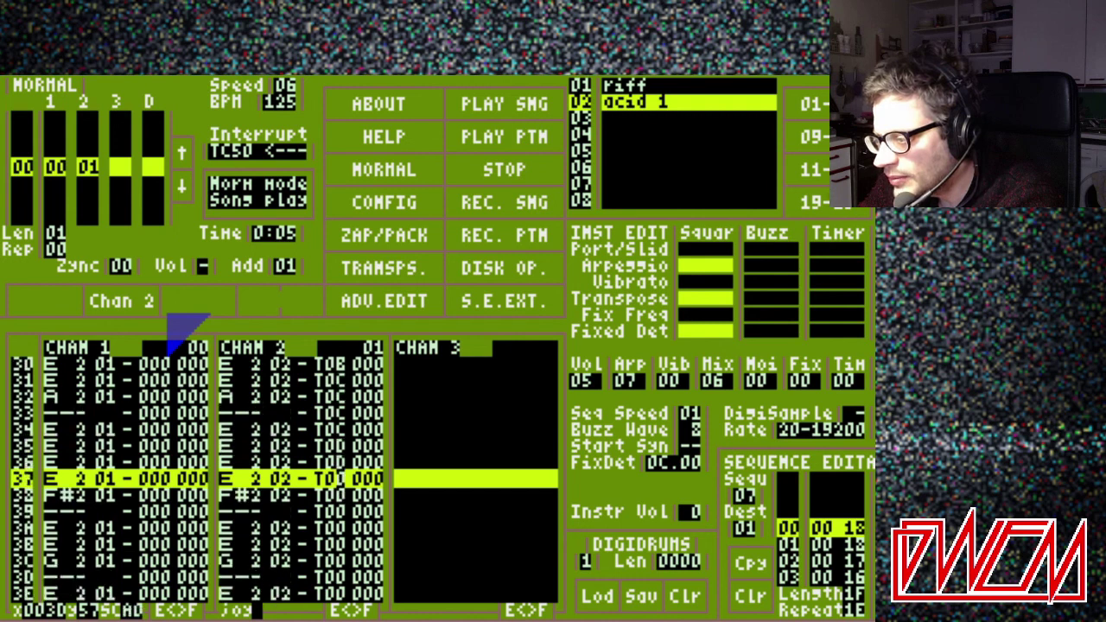
text(deeee)
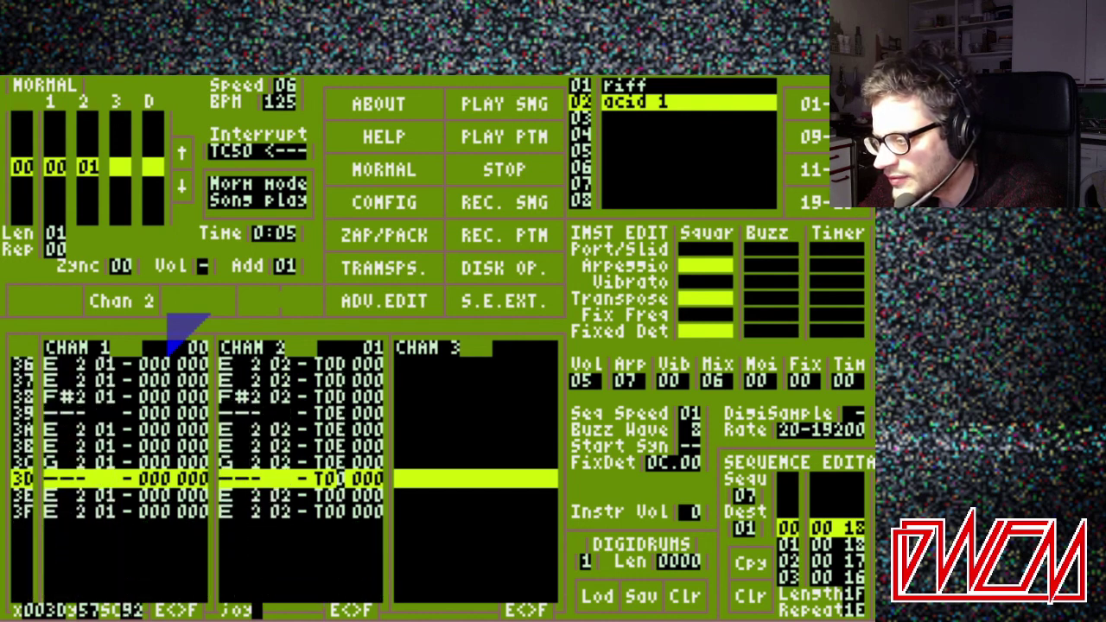
text(fff)
key(space)
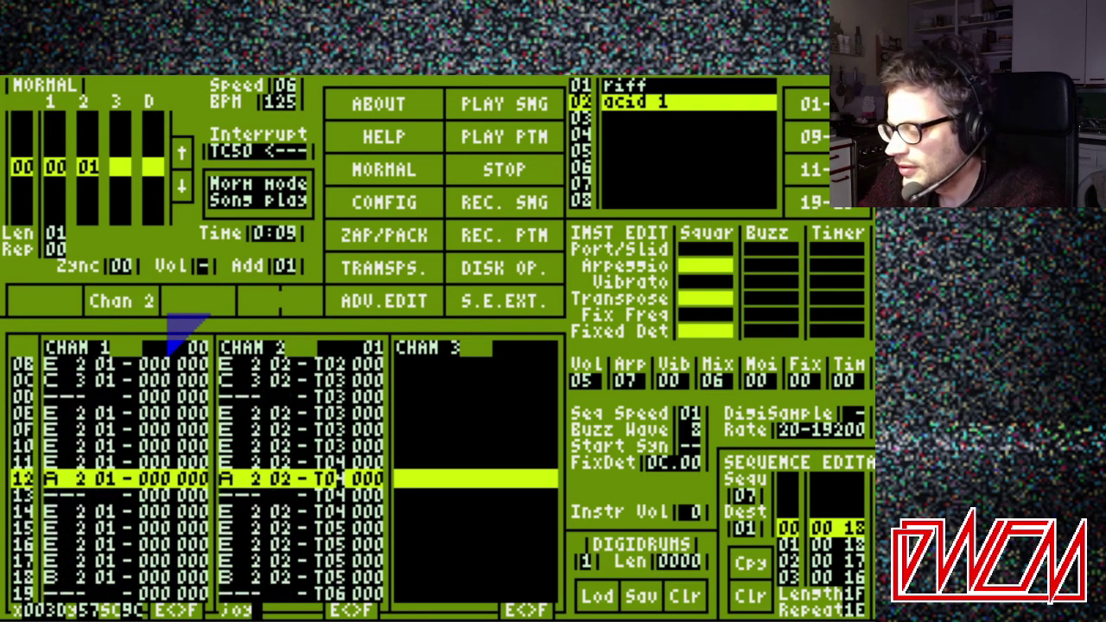
Try changing the first digit of channel 2's transpose parameters to 1, starting with T10 at row 00, and play the result
key(Up)
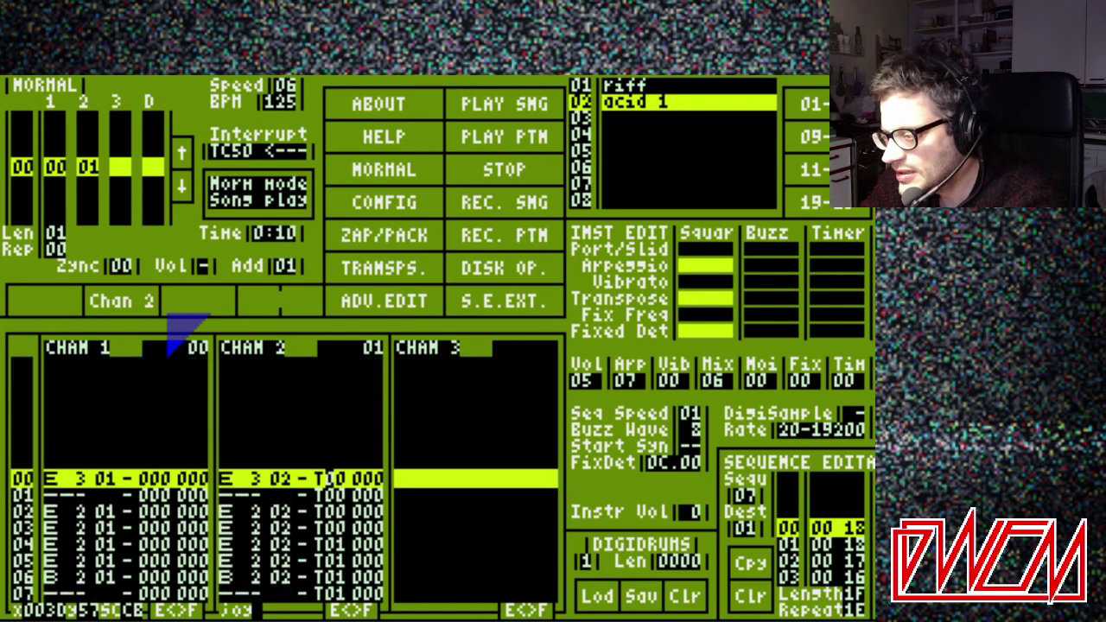
key(space)
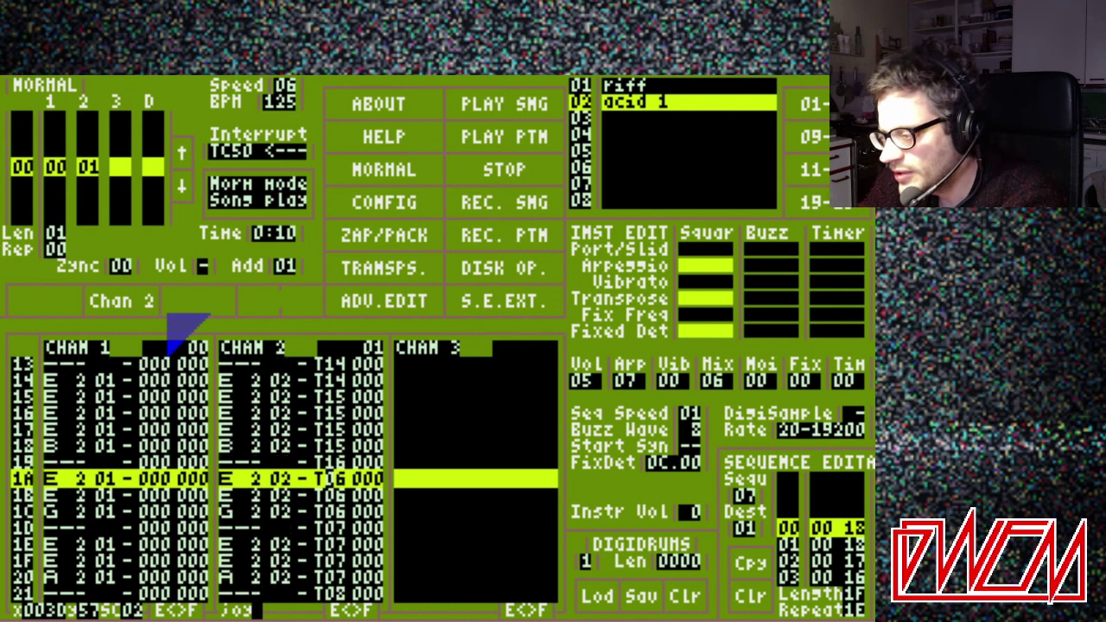
key(Return)
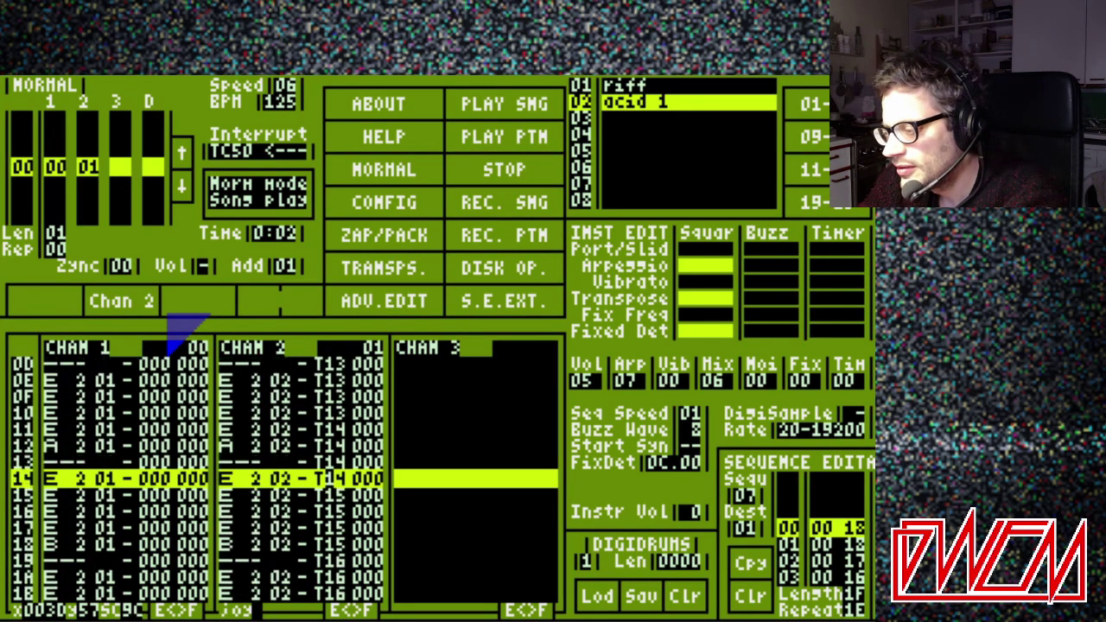
key(space)
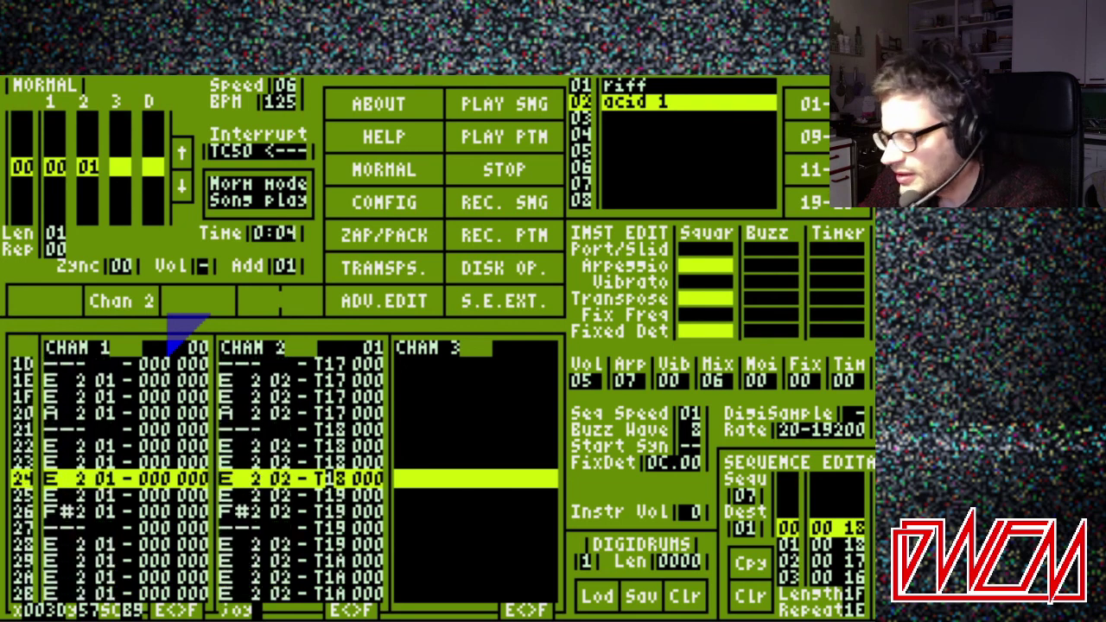
Restore the first digit of all channel 2 transpose parameters to 0, so they again run from T00 to T0F
key(Up)
key(Up)
key(Up)
key(Up)
key(Up)
key(Up)
key(Up)
key(Up)
key(Up)
key(Up)
key(Up)
key(Up)
key(Up)
key(Up)
key(Up)
key(Up)
key(Up)
key(Up)
key(Up)
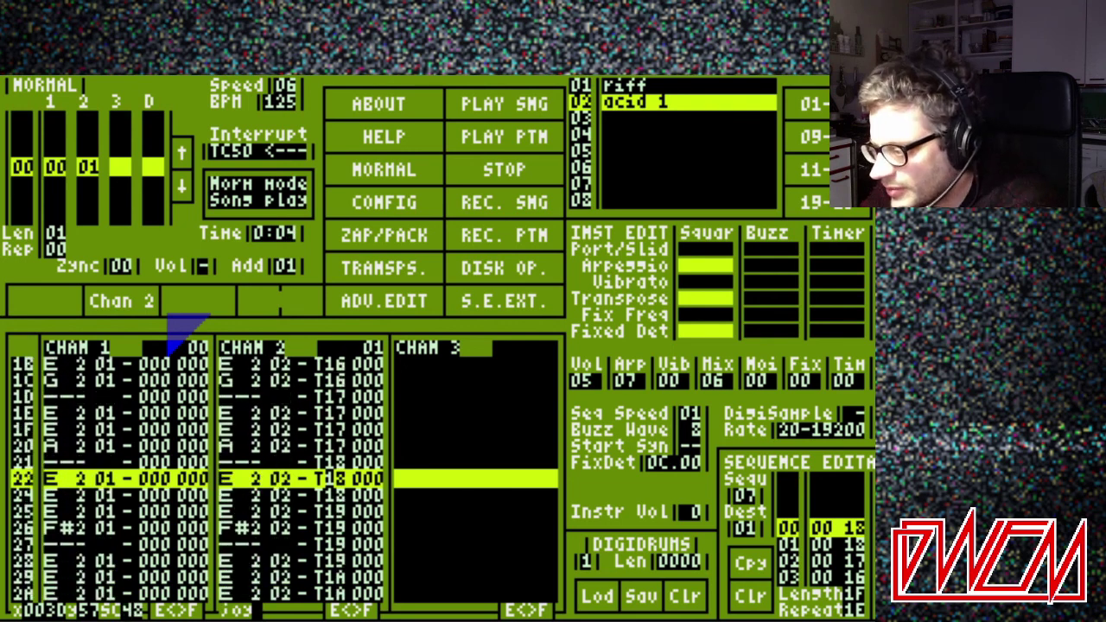
key(Up)
key(Up)
key(Up)
key(Up)
key(Up)
key(Up)
key(Up)
key(Up)
key(Up)
key(Up)
key(Up)
key(Up)
key(Up)
key(Up)
key(Up)
key(Up)
key(Up)
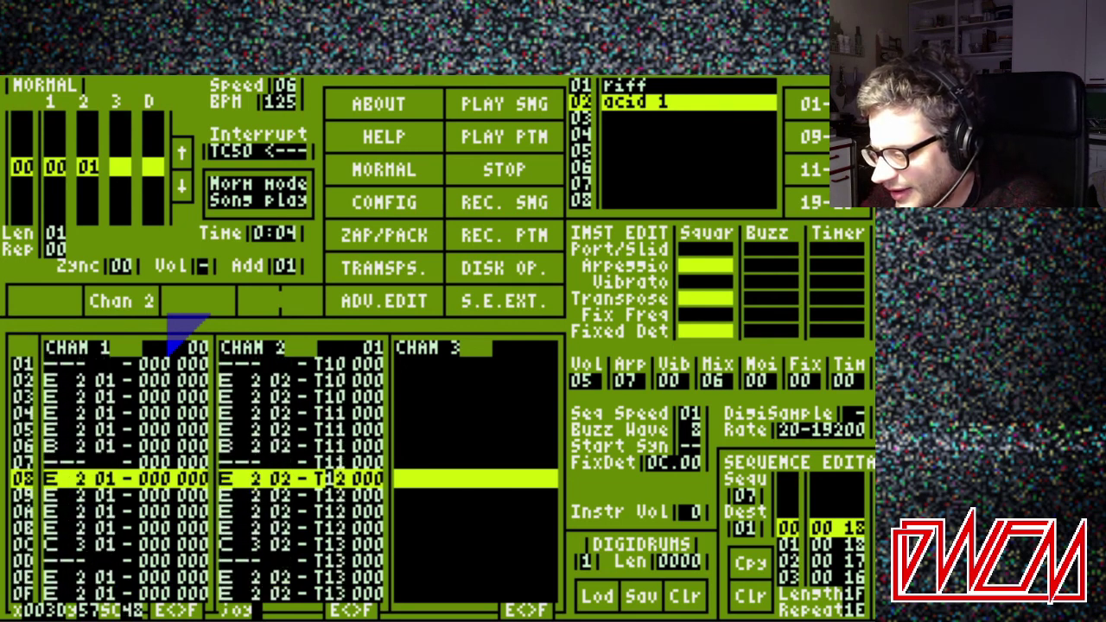
key(space)
key(0)
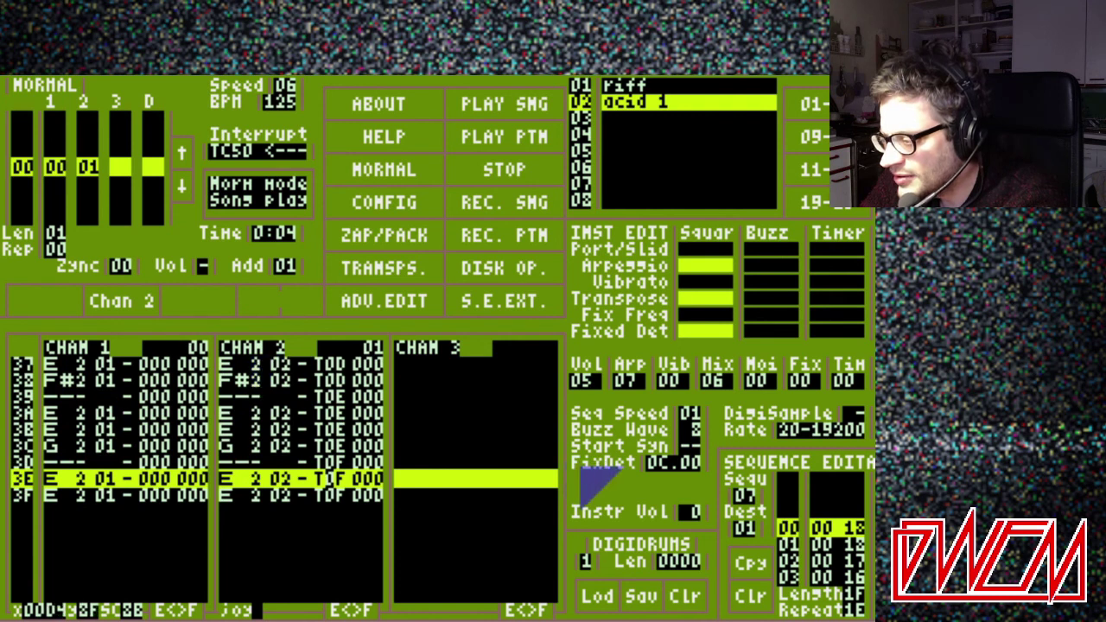
Try a fixed detune of 1C.00 on the acid 1 instrument and replay the song from its start
click(658, 461)
text(1c)
key(Return)
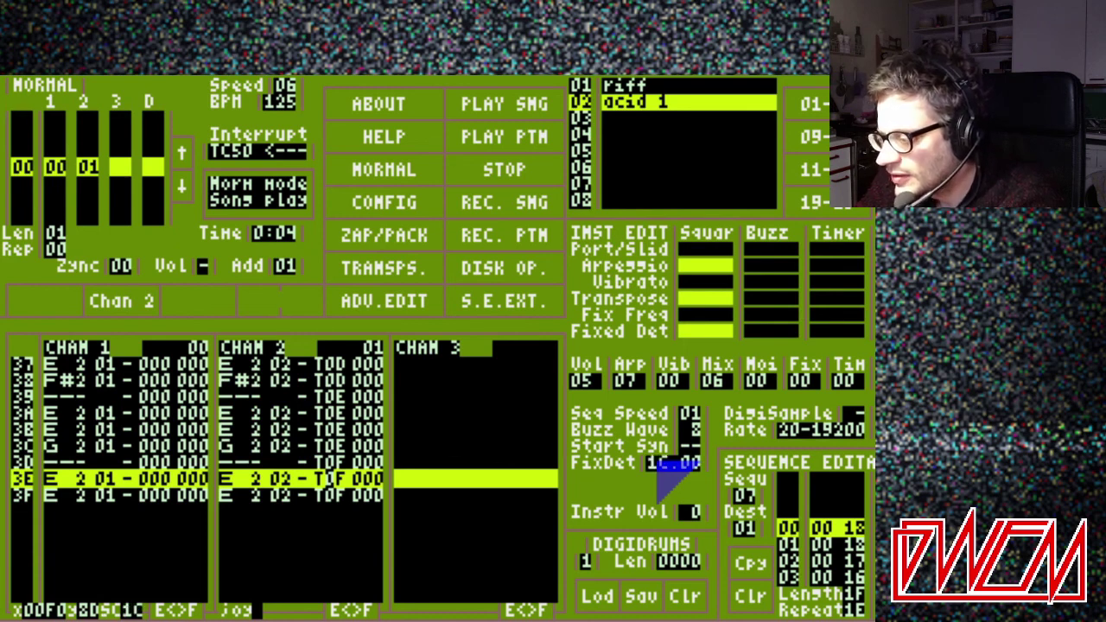
key(Return)
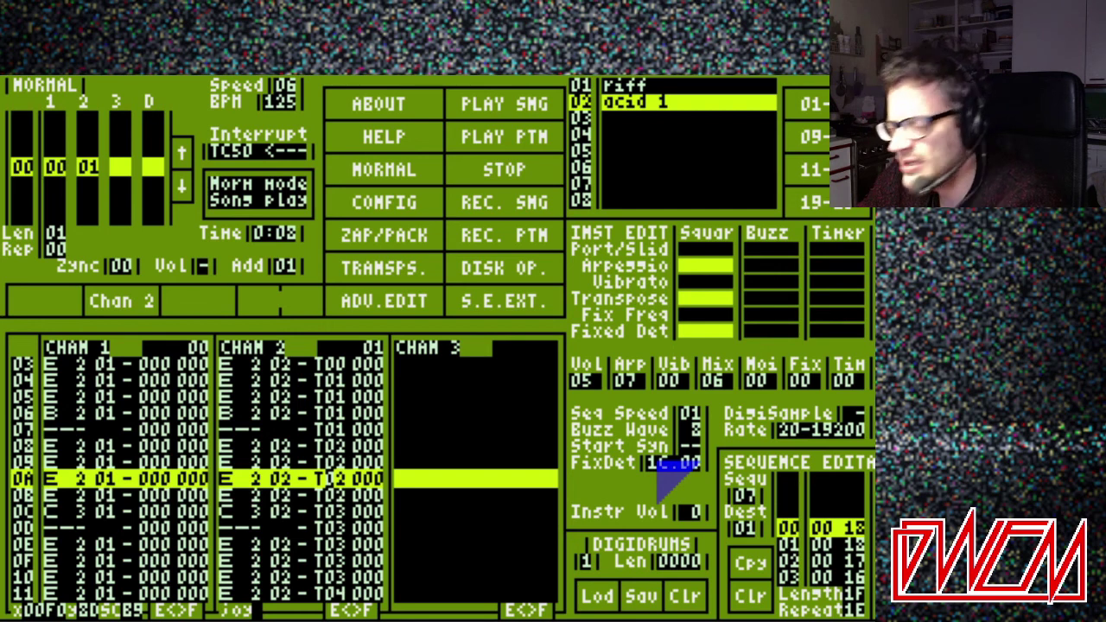
key(Return)
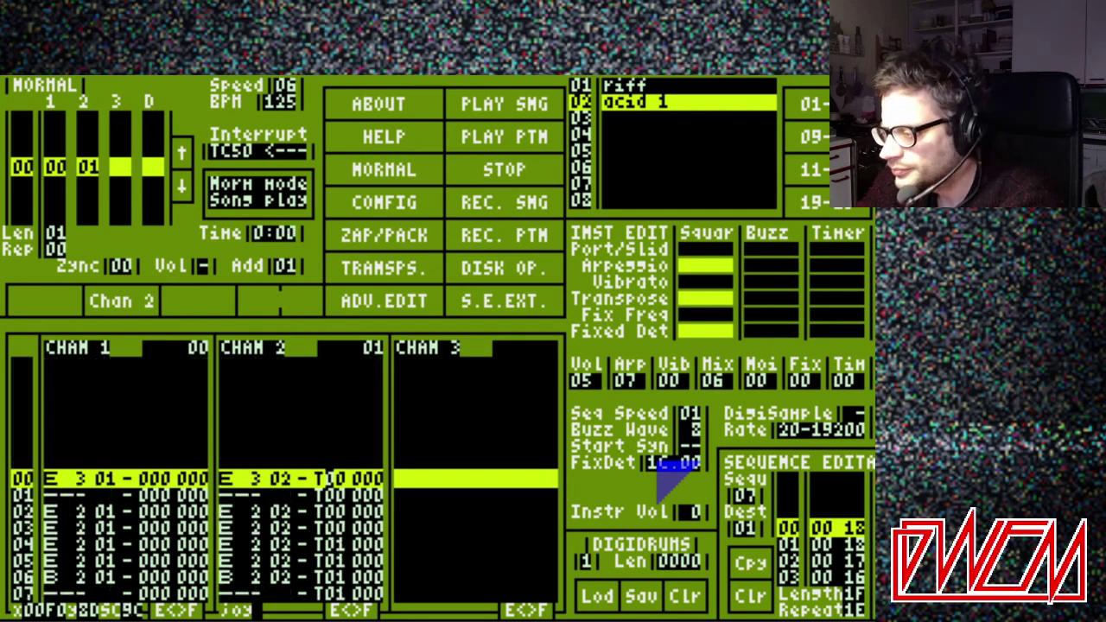
Set acid 1's fixed detune to 18.00 and play the pattern
key(space)
click(658, 463)
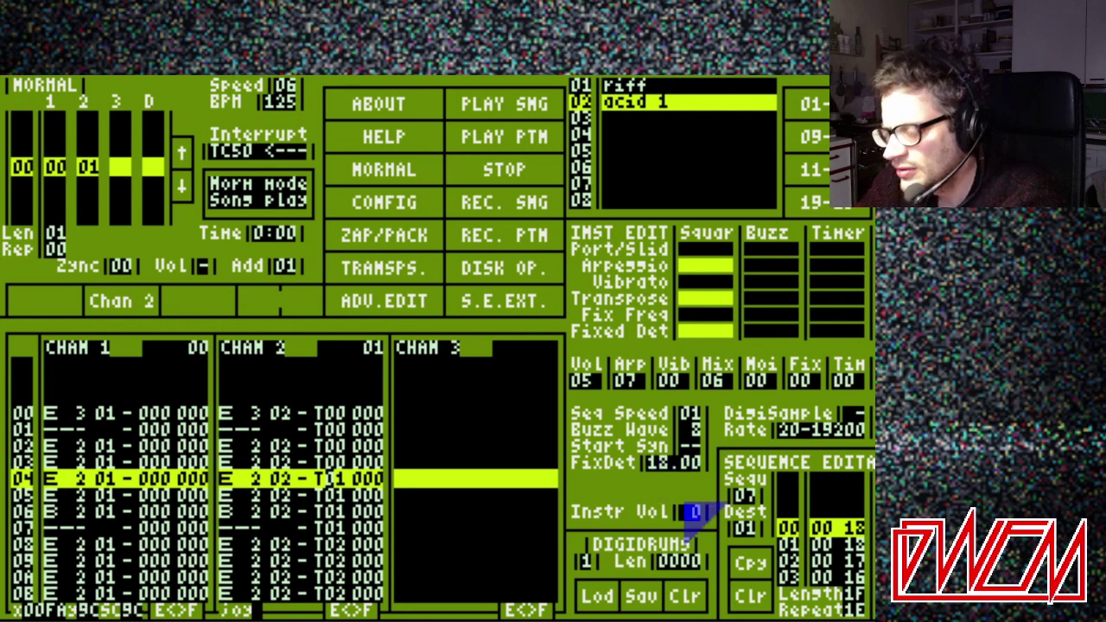
key(Return)
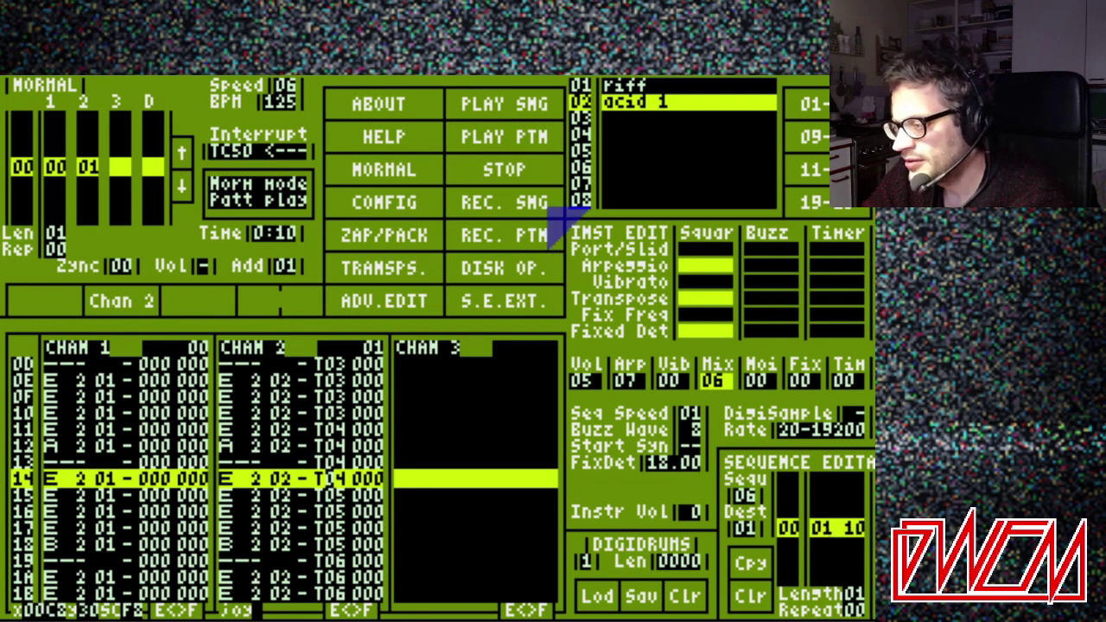
click(510, 144)
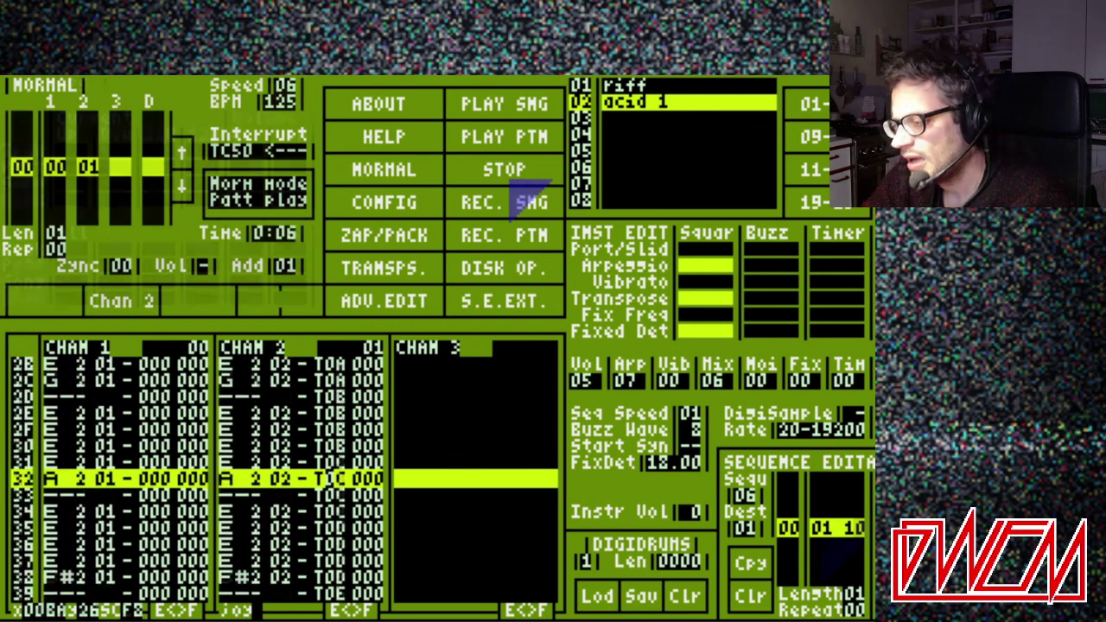
Try values 00 10 and 01 00 in mix sequence 06, then return its row to 01 10
key(Left)
key(Left)
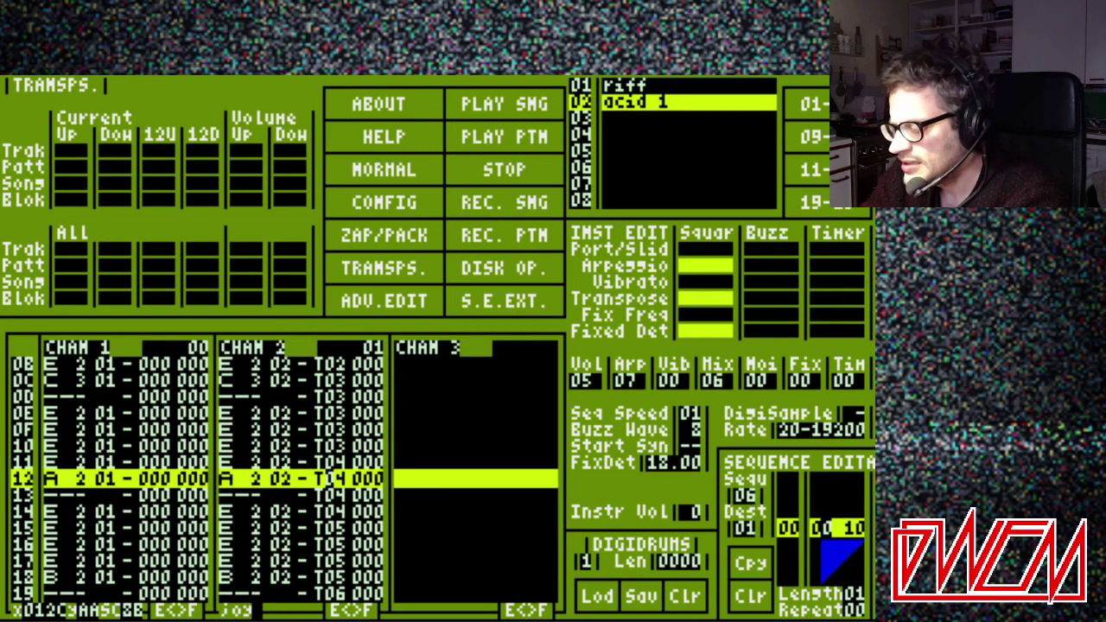
key(alt)
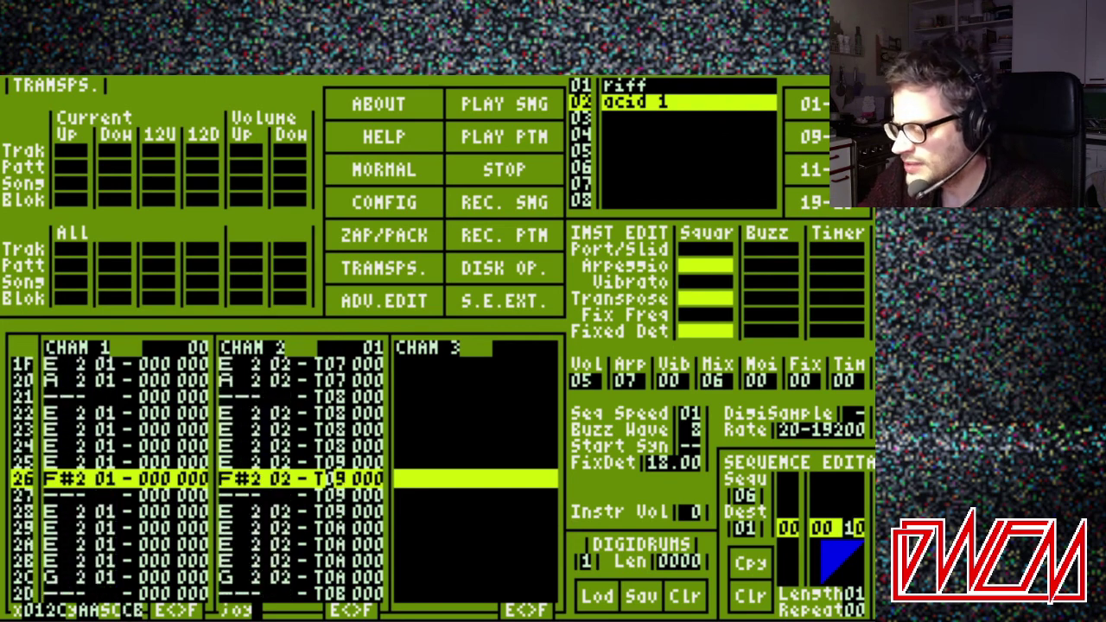
key(Left)
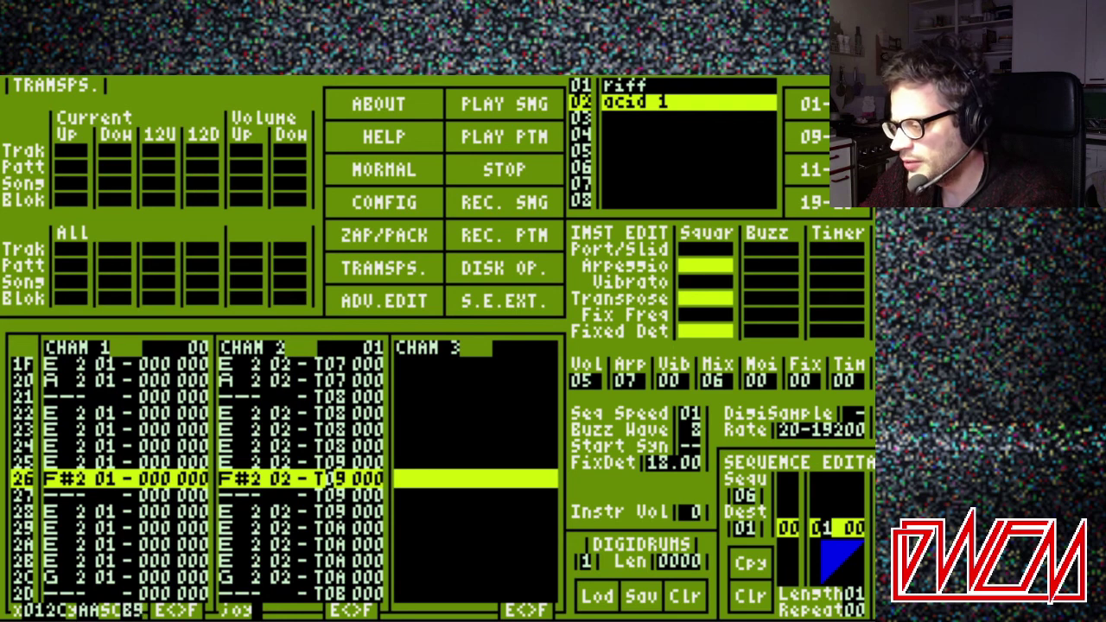
key(space)
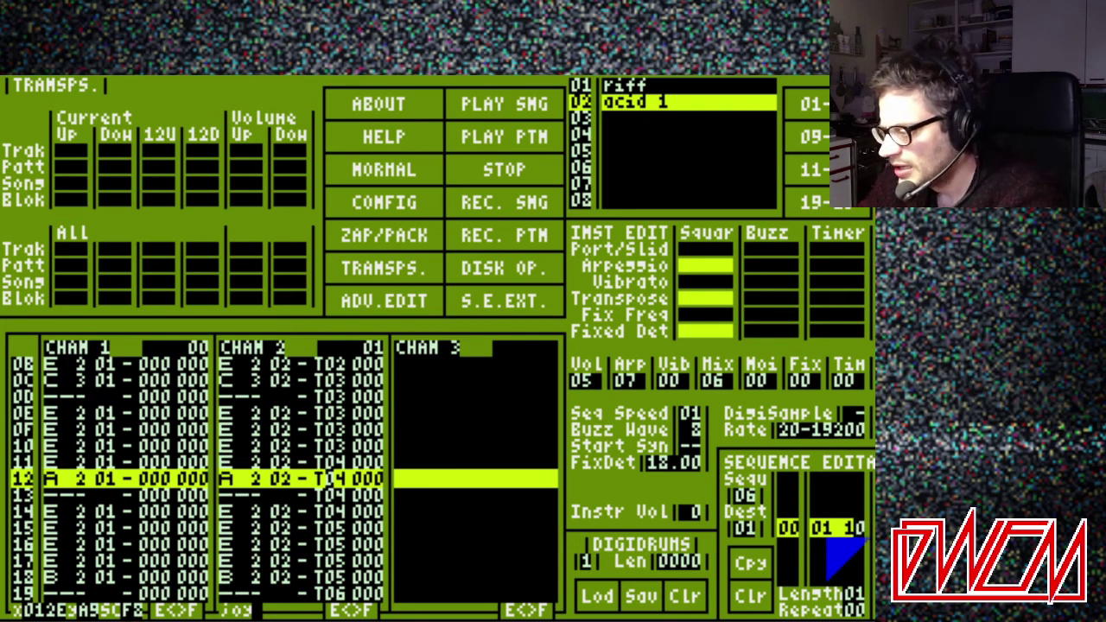
Set the row of mix sequence 06 to 01 05
key(Left)
key(Left)
key(Right)
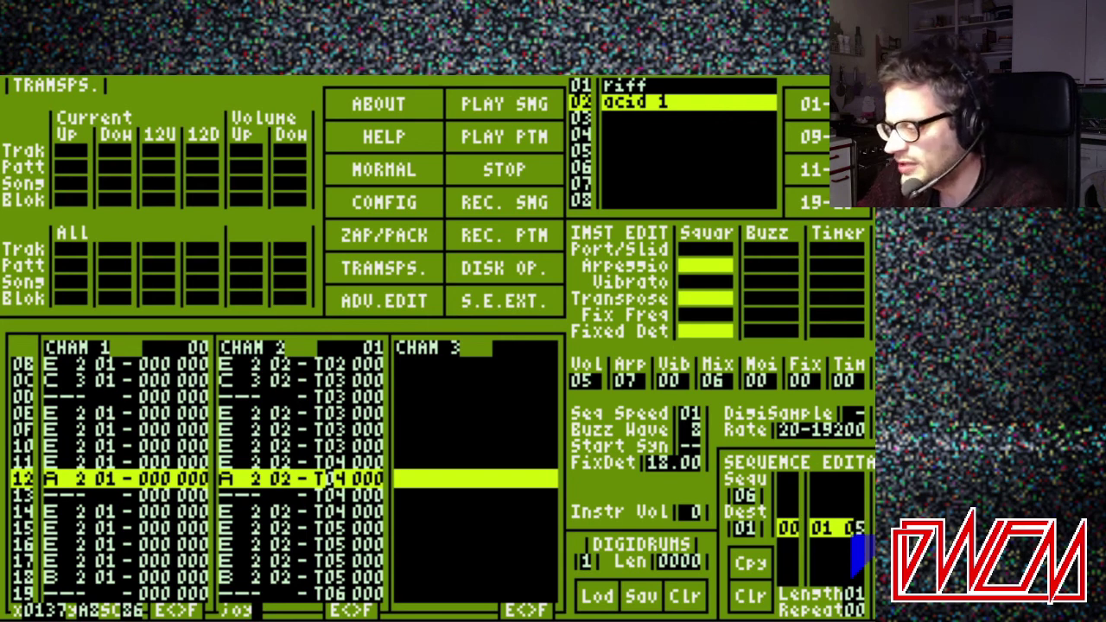
text(5)
Assign sequence 08 as acid 1's timer sequence
click(835, 372)
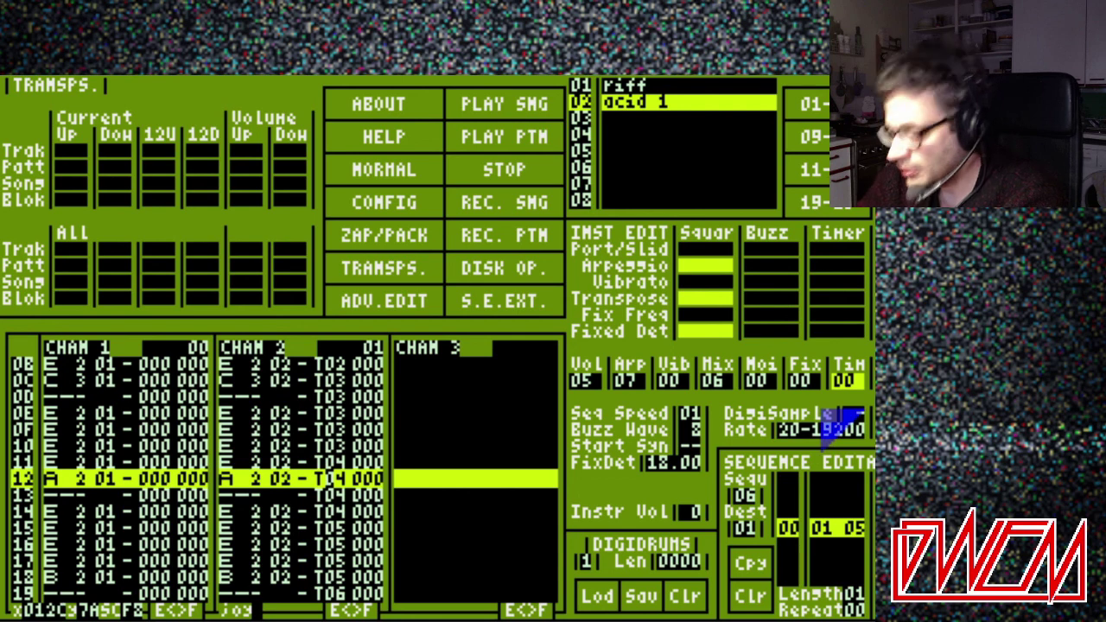
text(8)
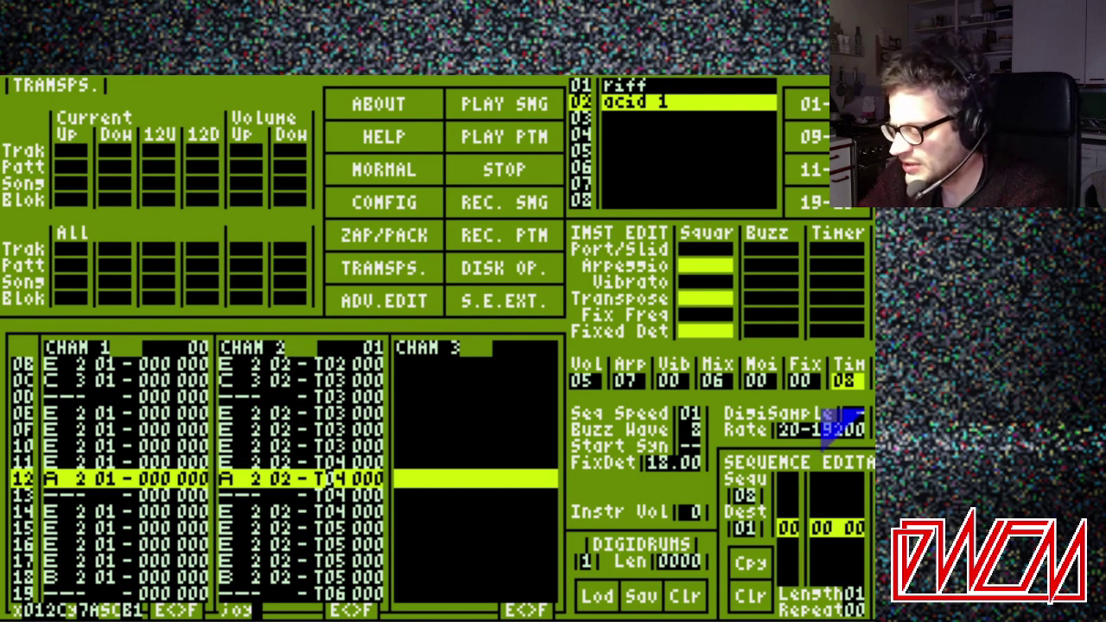
Build timer sequence 08 from two rows, 00 0F and 00 00, and play the pattern
click(827, 537)
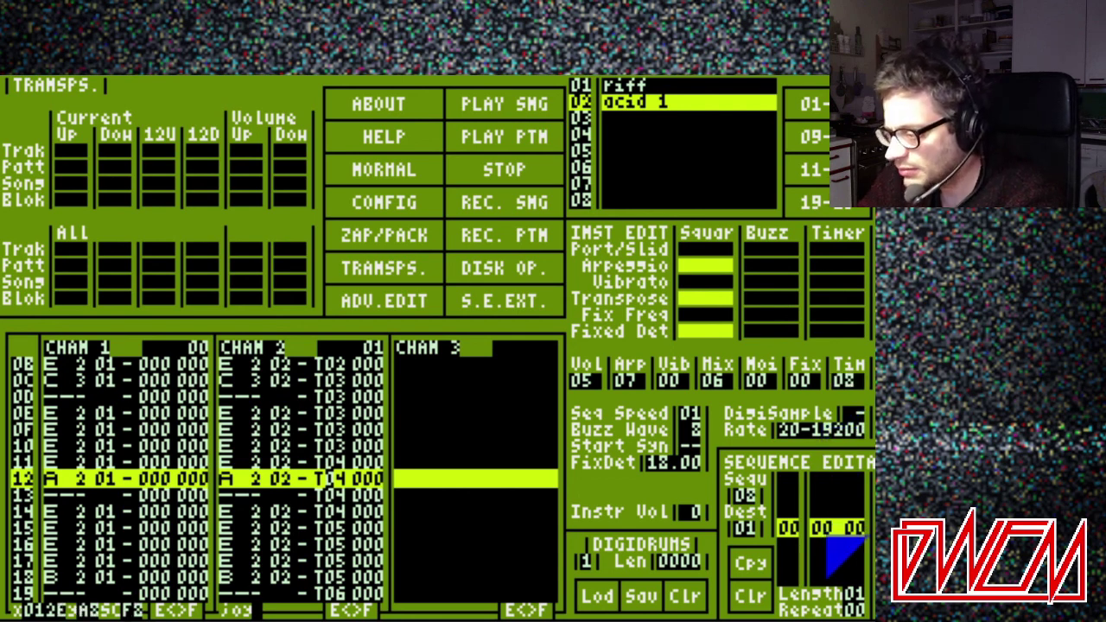
key(Insert)
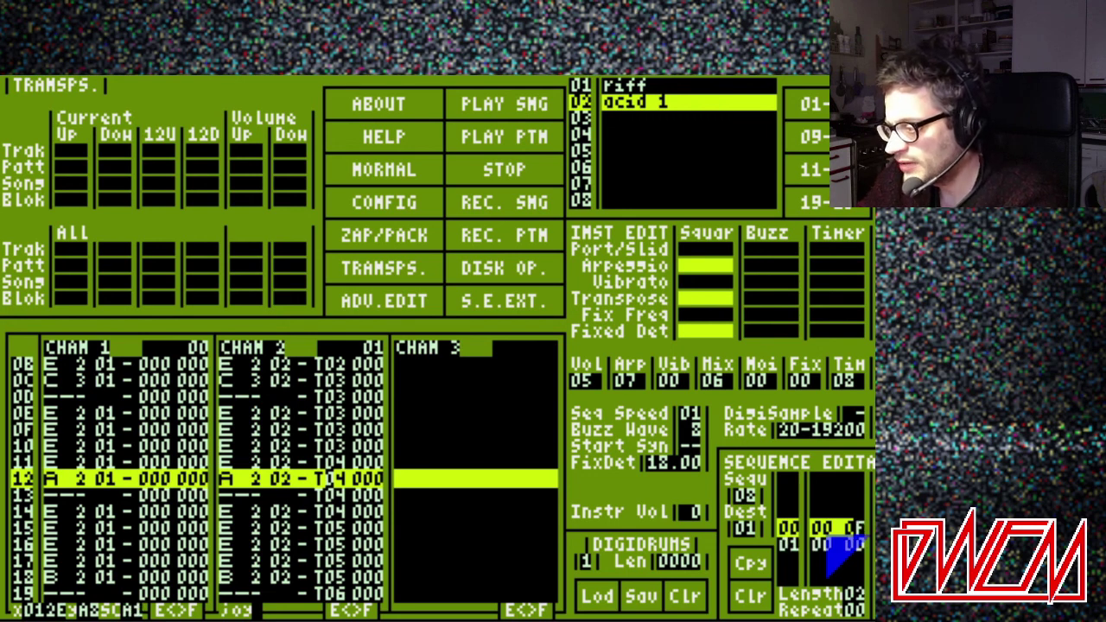
key(Return)
key(Return)
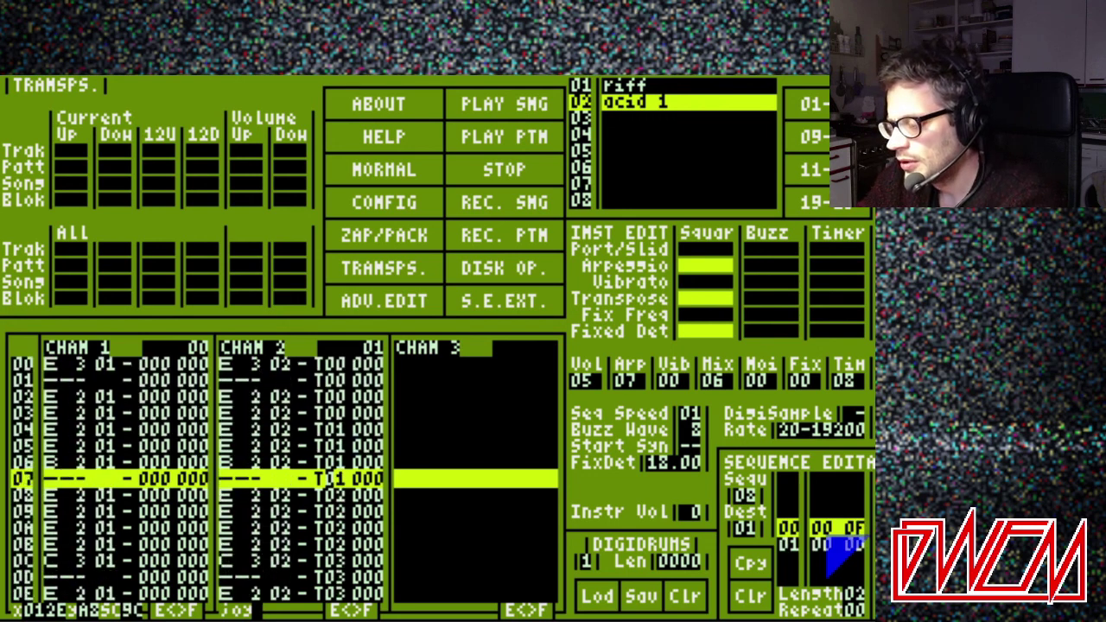
key(space)
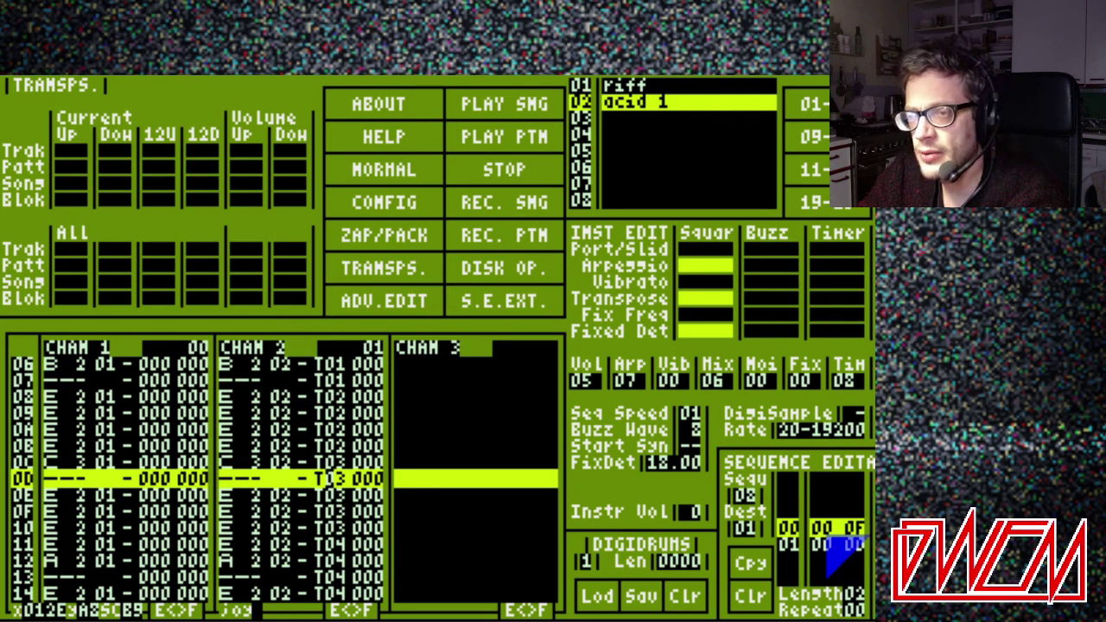
key(space)
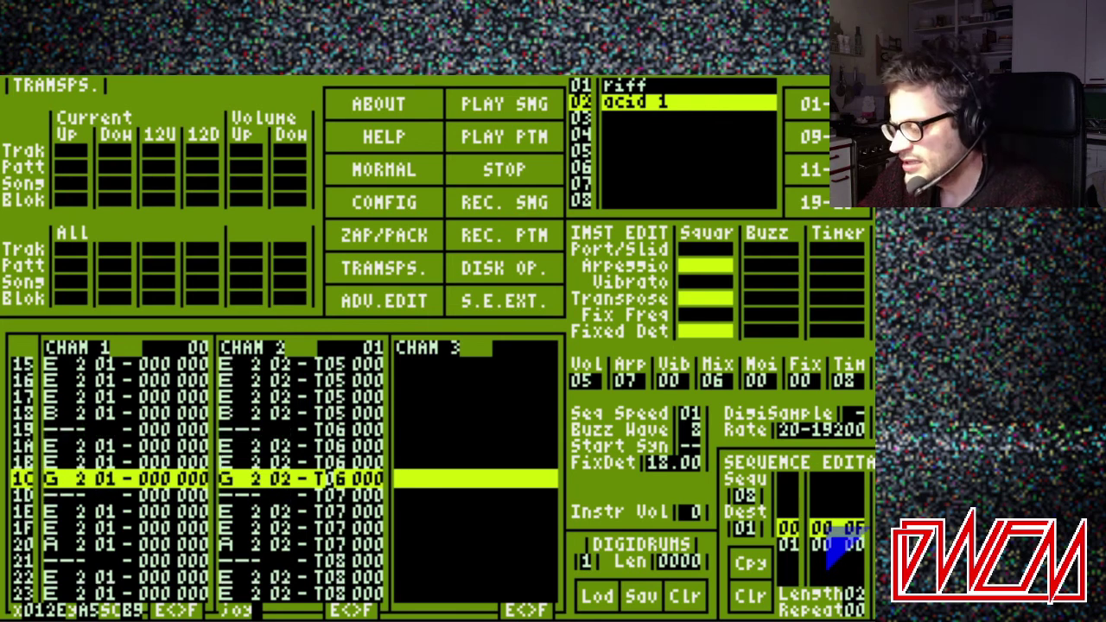
Extend timer sequence 08 to length 10 by inserting rows of 00 0F
click(827, 536)
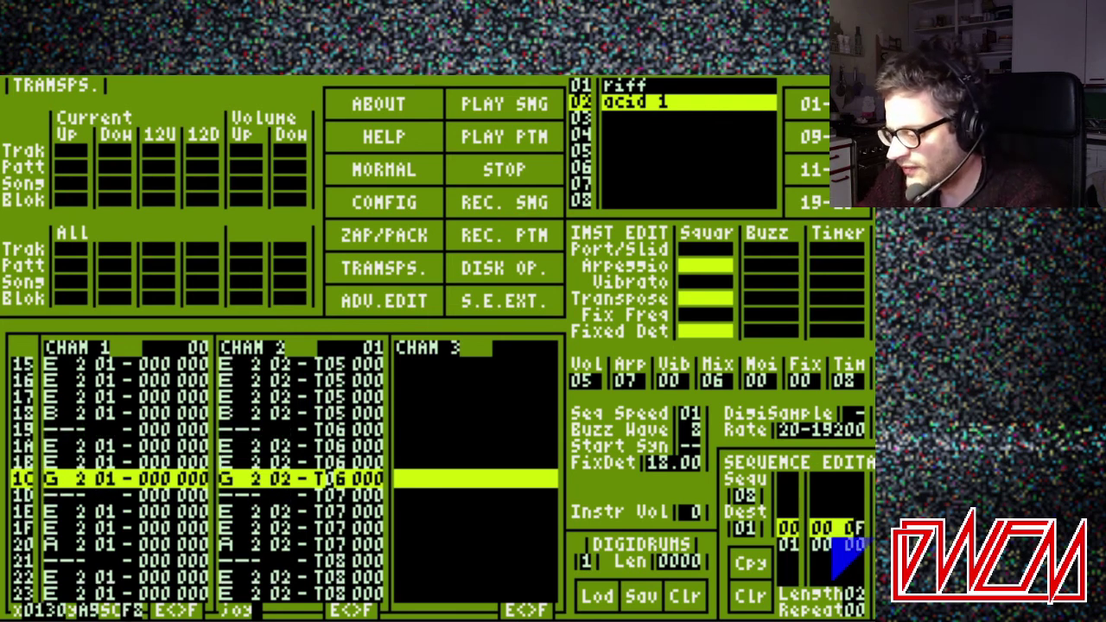
key(Insert)
key(Insert)
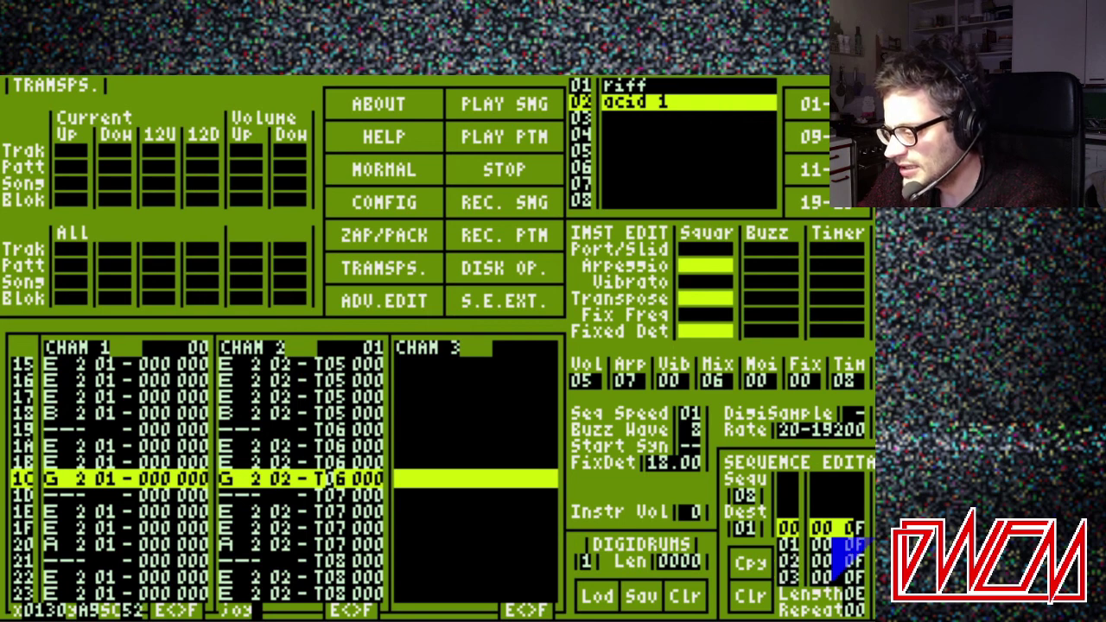
Fill rows 01 to 0F of sequence 08 with values descending one by one from 00 0E to 00 00
key(Down)
key(Down)
key(Down)
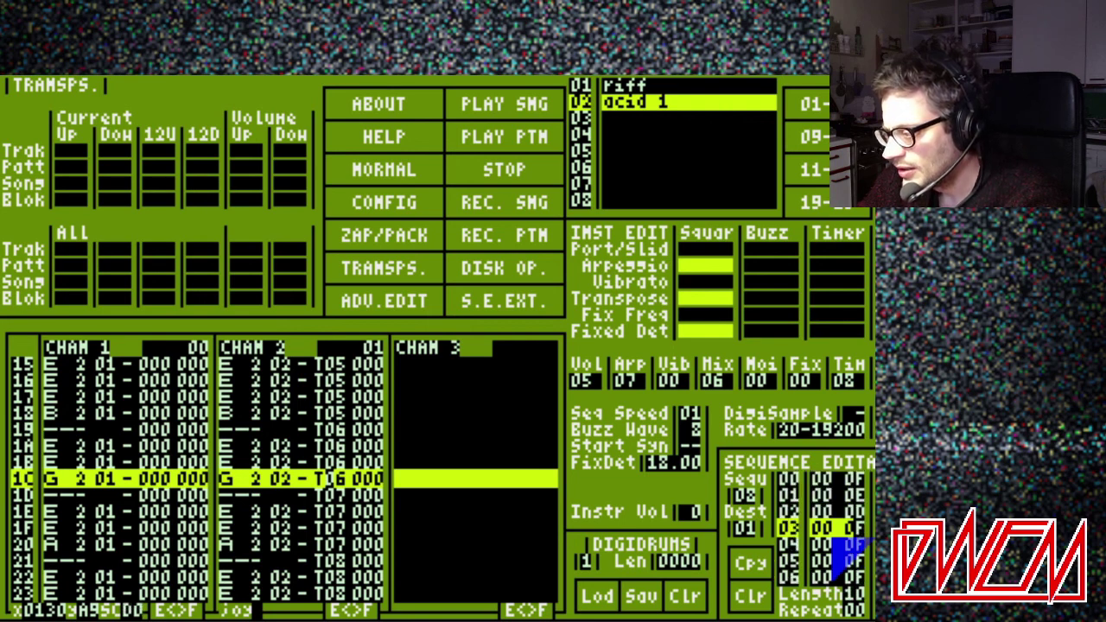
key(Down)
key(Down)
key(Down)
key(Down)
key(Down)
key(Down)
key(Down)
key(Down)
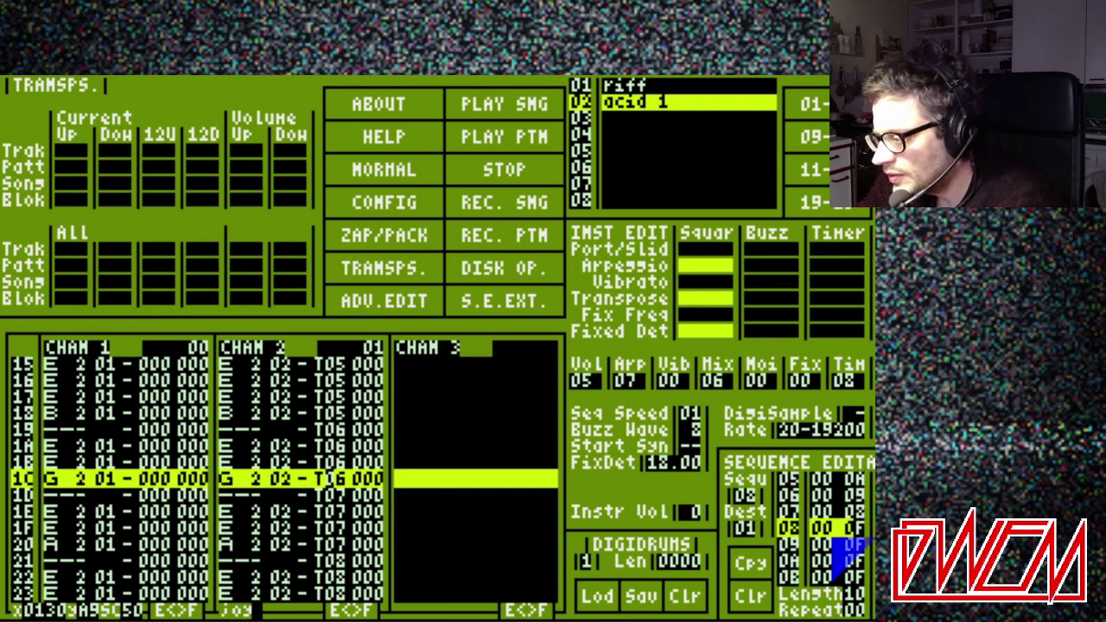
key(Down)
key(Down)
key(Down)
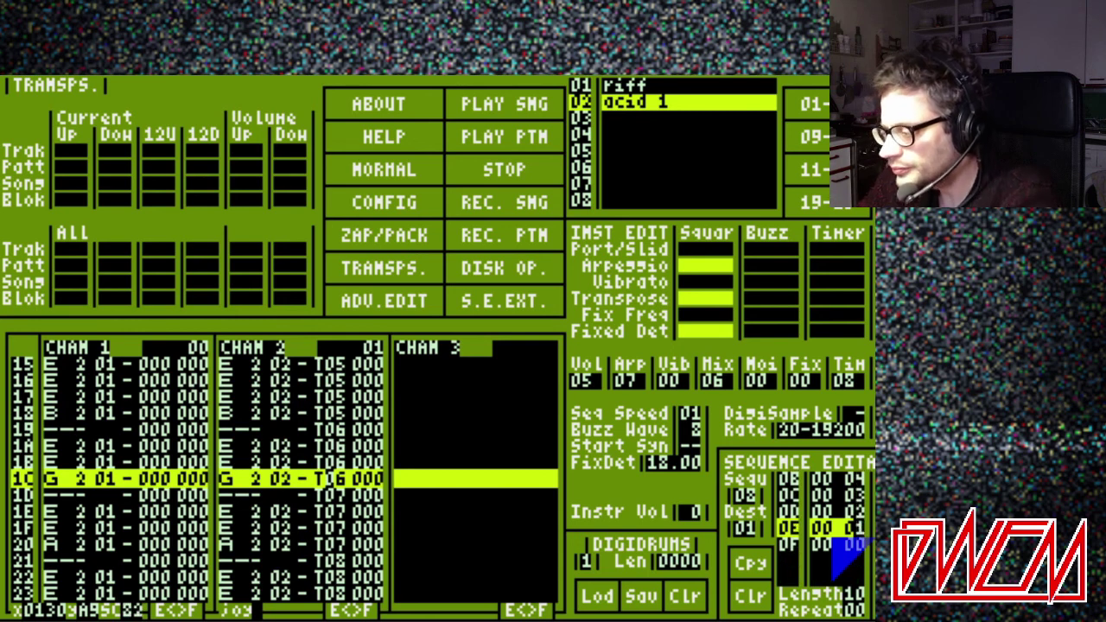
Check the rows of sequence 08 from end to start and play the pattern
key(Up)
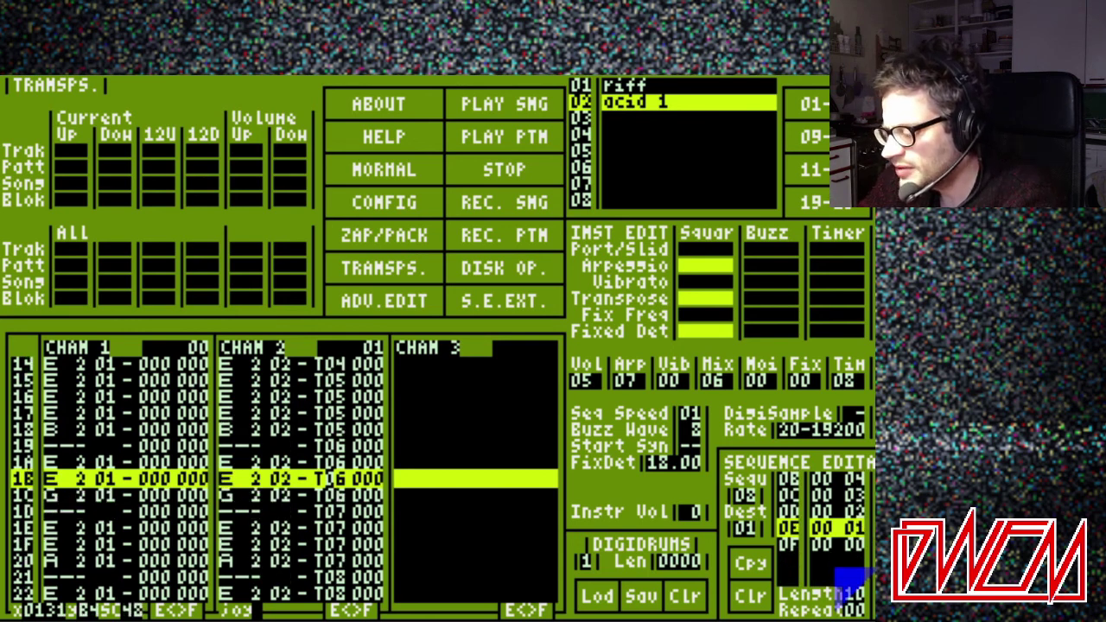
key(Up)
key(Up)
key(Down)
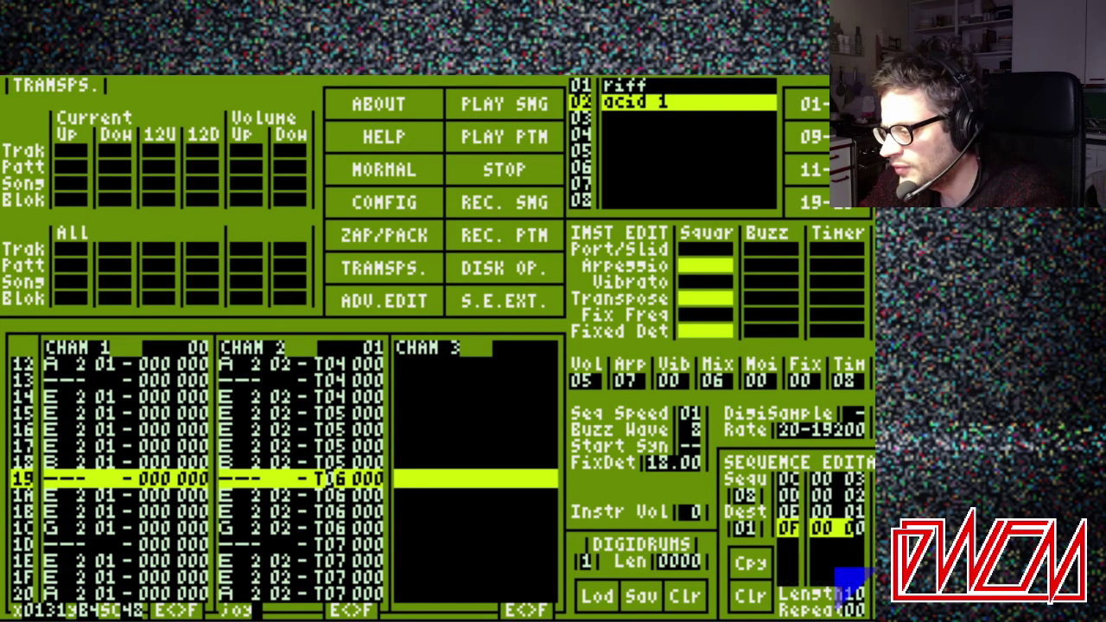
key(Down)
key(Down)
key(Down)
key(Up)
key(Up)
key(Down)
key(Down)
key(Down)
key(Down)
key(Down)
key(Down)
key(Up)
key(Up)
key(Up)
key(Up)
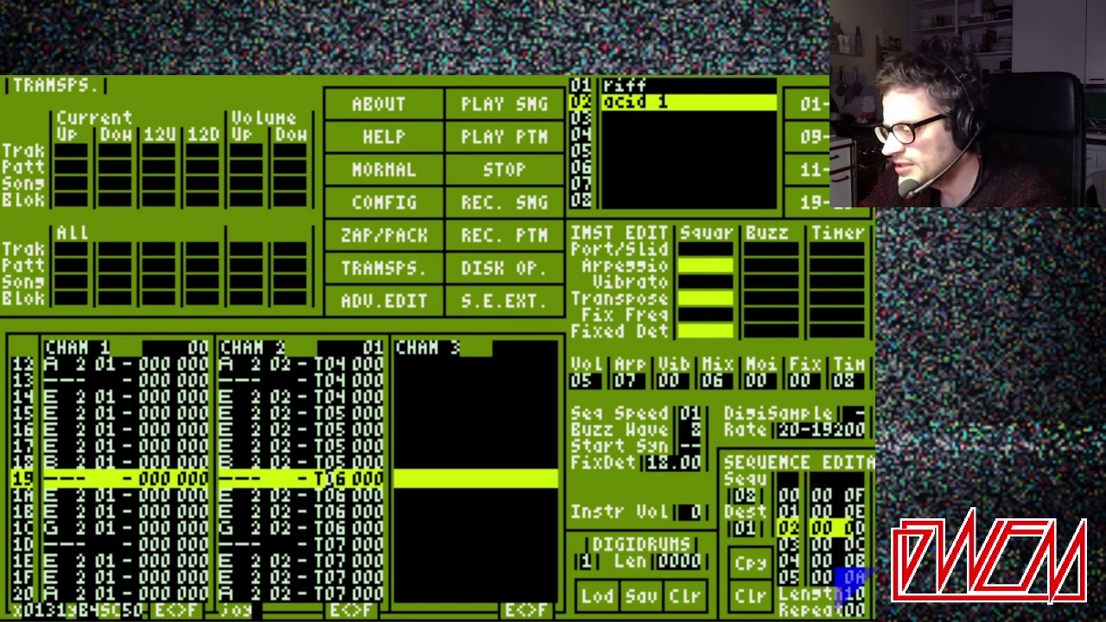
key(Up)
key(Up)
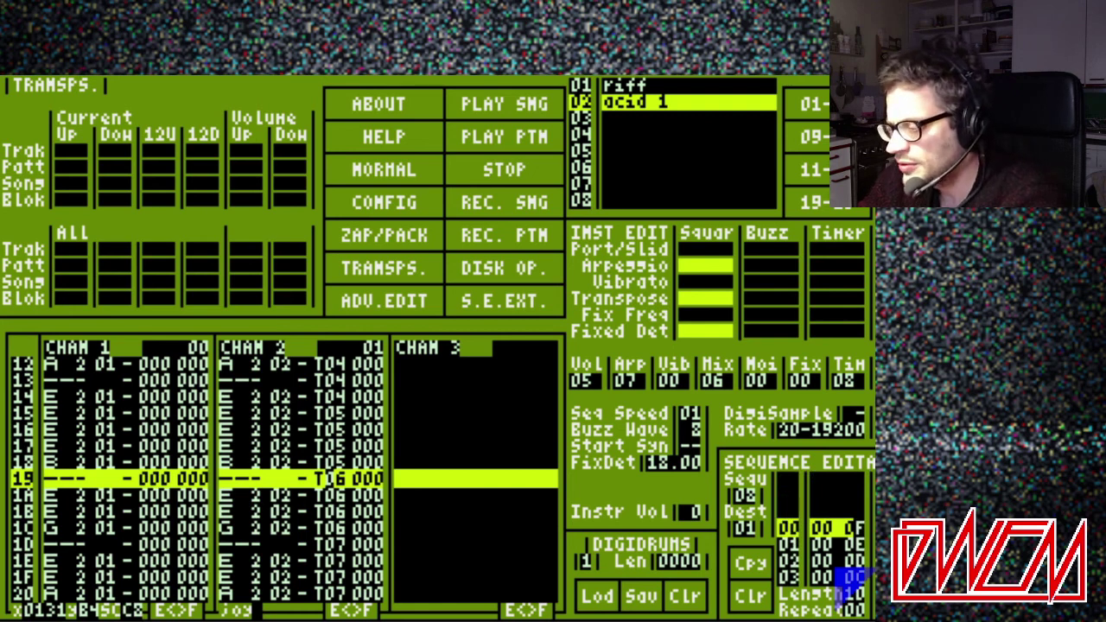
key(Return)
key(Return)
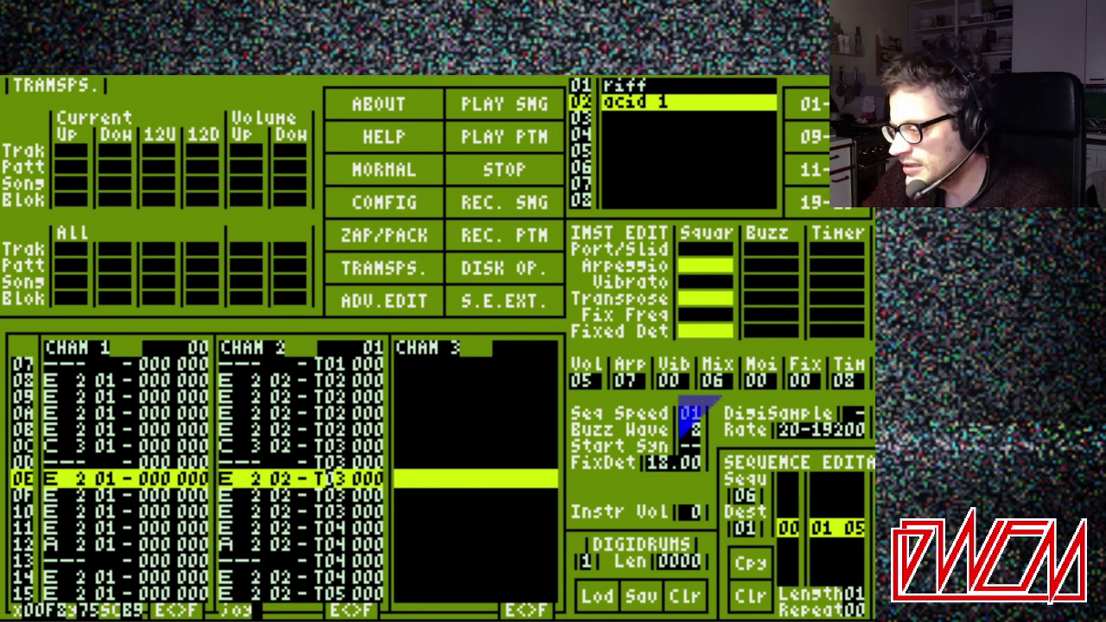
Reopen acid 1's timer sequence 08 and examine the values in its rows
click(842, 369)
click(834, 535)
key(Down)
key(Down)
key(Down)
key(Down)
key(Down)
key(Down)
key(Down)
key(Up)
key(Up)
key(Up)
key(Up)
key(Up)
key(Up)
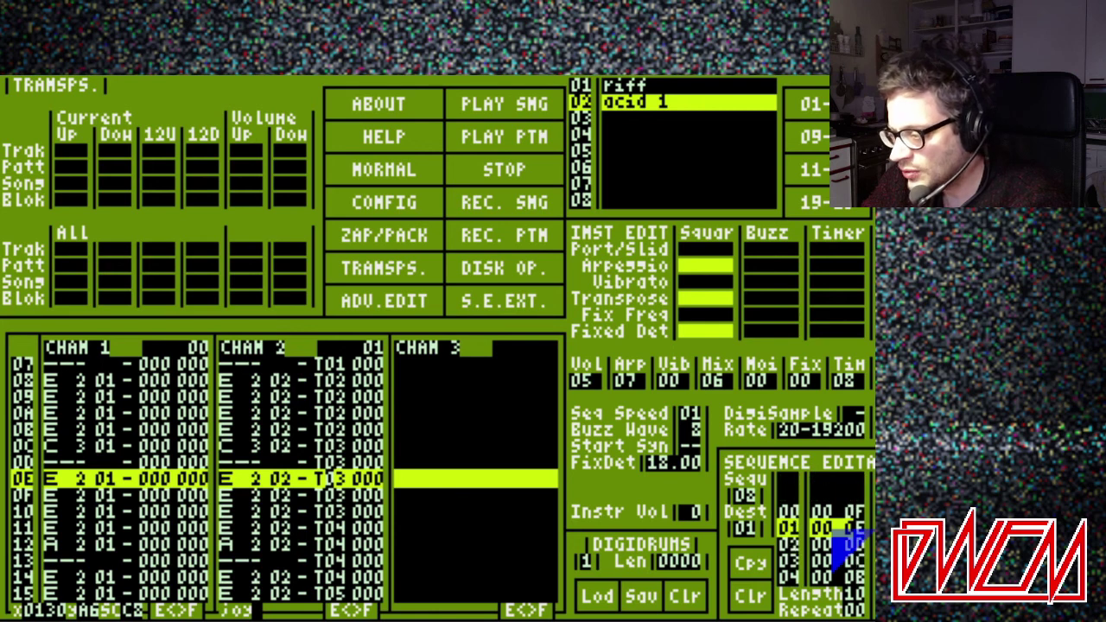
key(e)
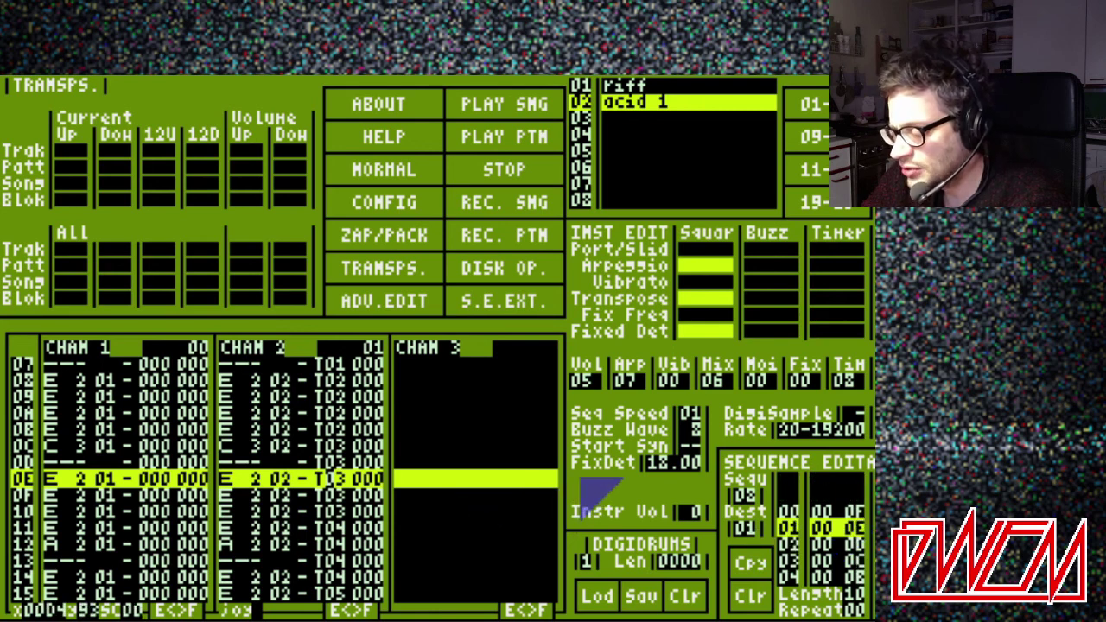
Try value 0 on rows 00 and 01 and value 1 on rows 02 and 03, after channel 2's instrument number
key(Up)
key(Up)
key(Up)
key(Up)
key(Up)
key(Up)
key(Up)
key(Up)
key(Up)
key(Up)
key(Up)
key(Up)
key(Up)
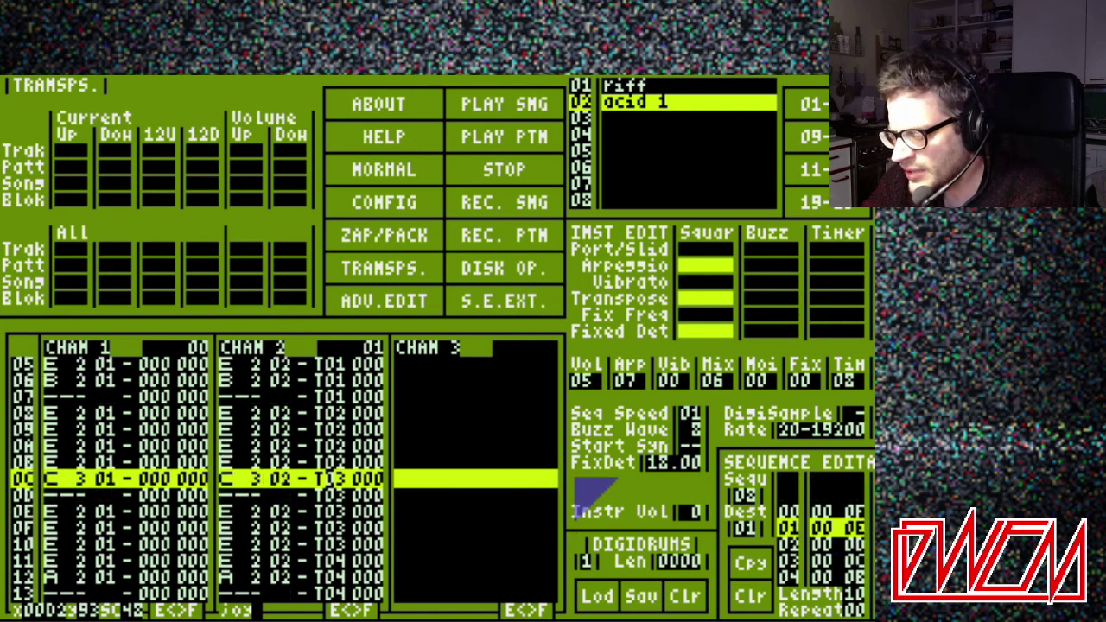
key(Down)
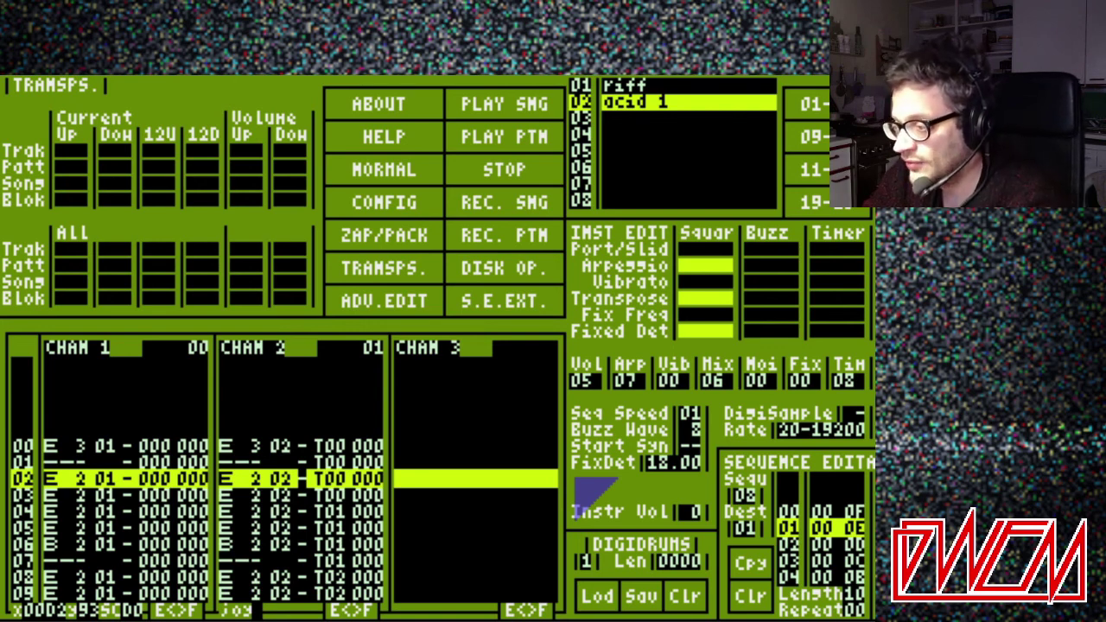
key(space)
text(11)
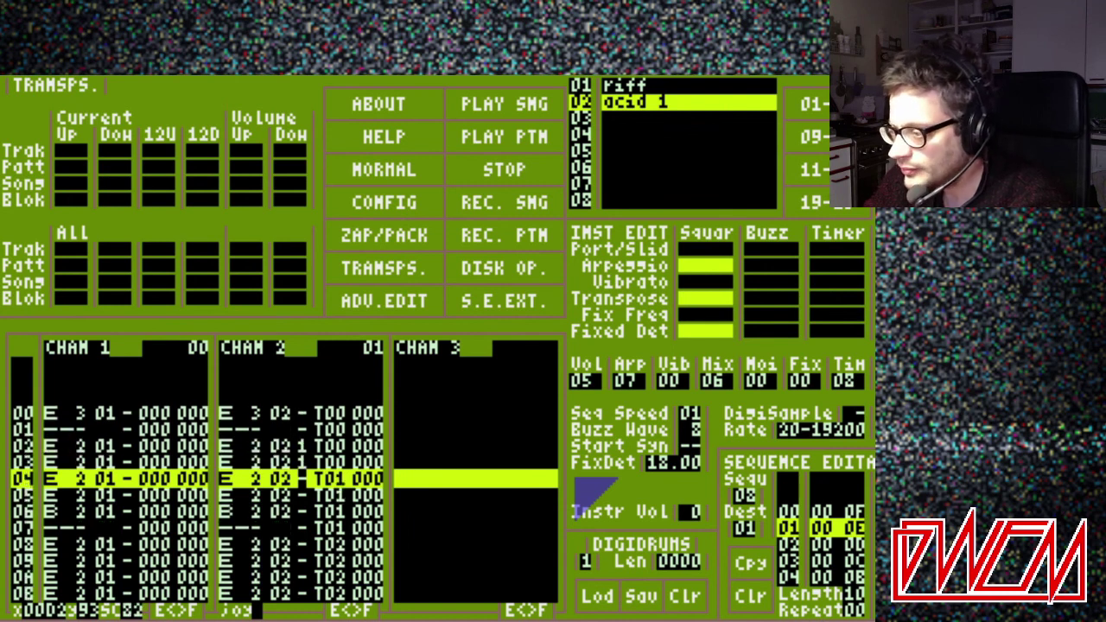
key(Up)
key(Up)
key(Up)
key(Up)
text(00)
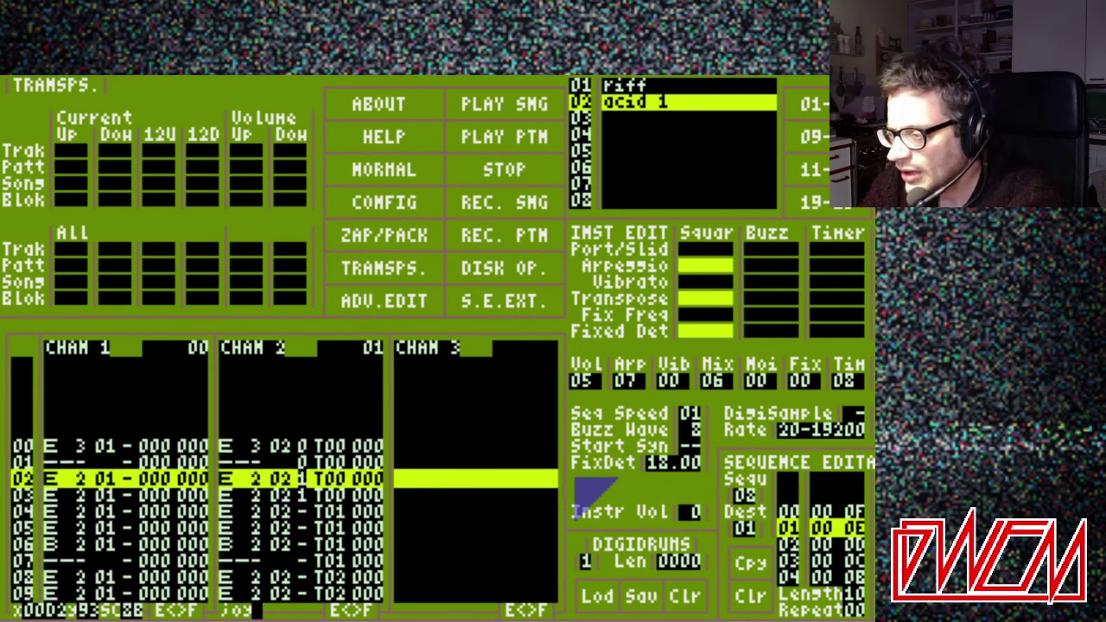
Continue channel 2's values down to row 28, rising through 1, 2 and 3 to 4 and falling back to 1
text(111111111)
text(23333)
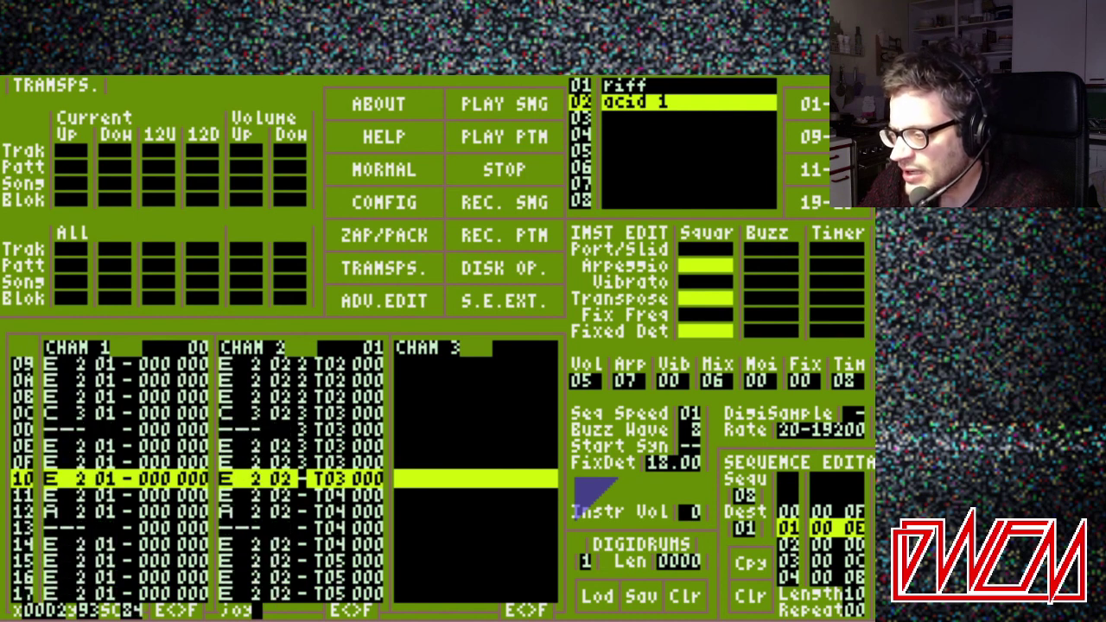
text(44444)
text(1)
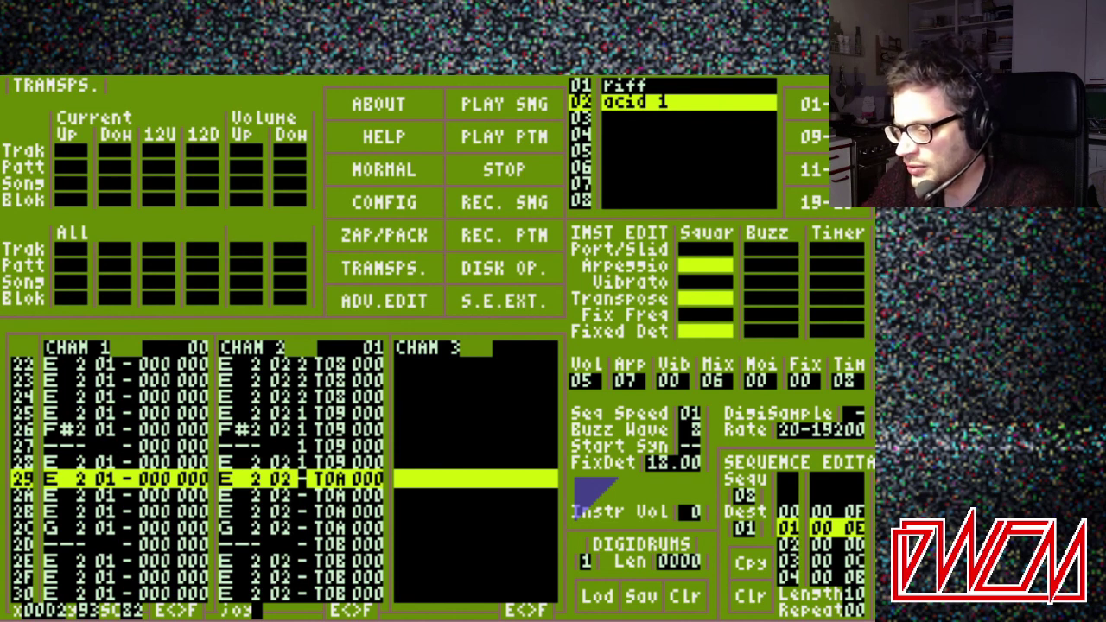
key(alt)
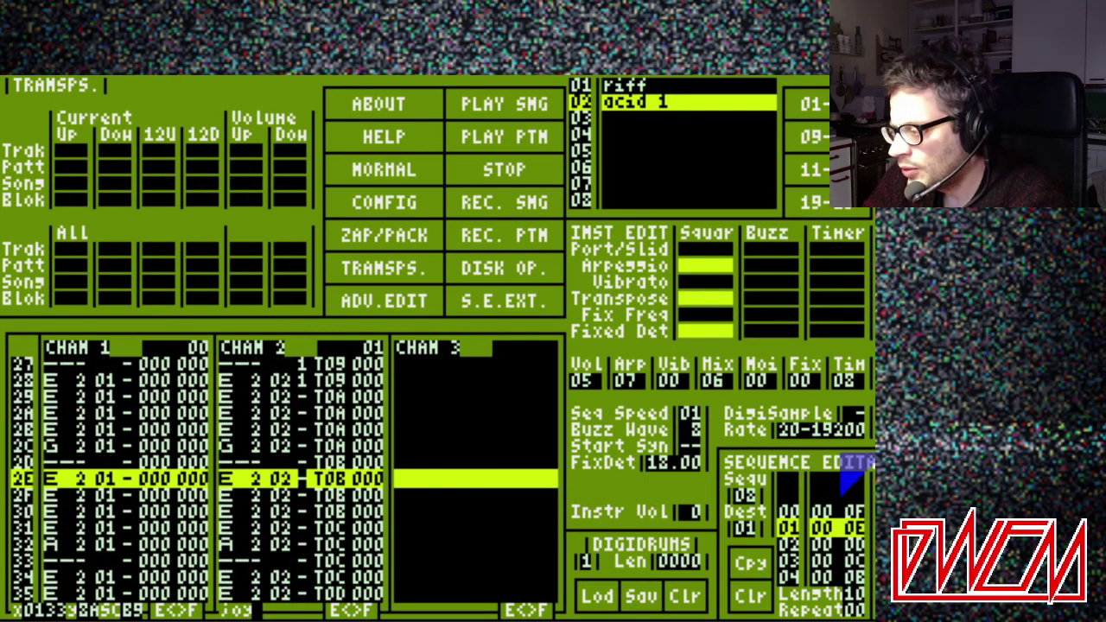
Set the row of mix sequence 06 to 01 10 and play the pattern
click(722, 377)
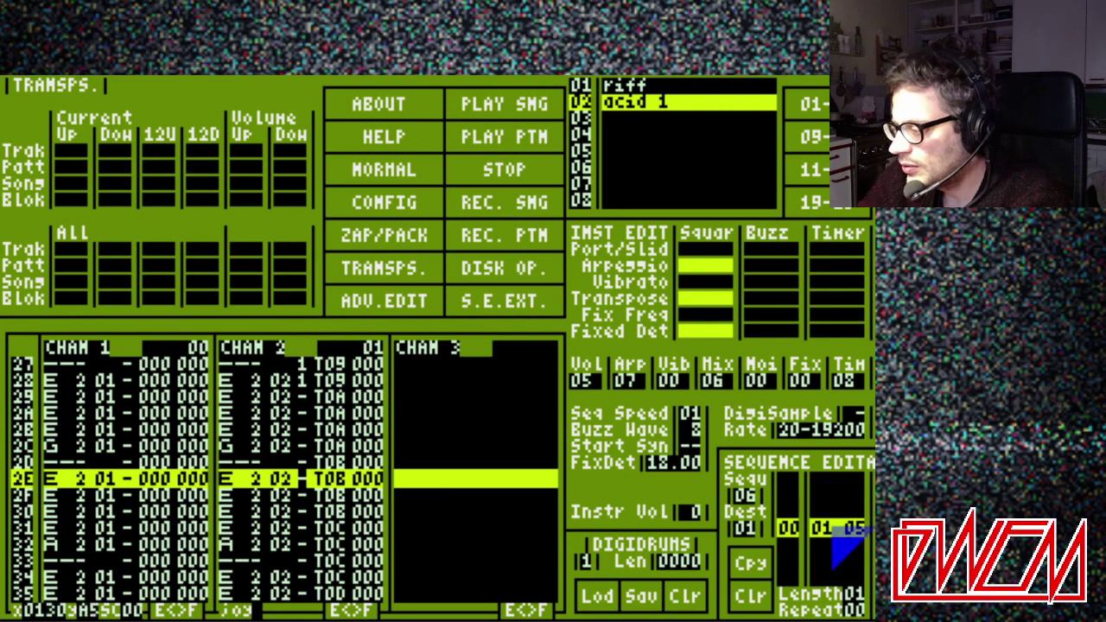
click(833, 529)
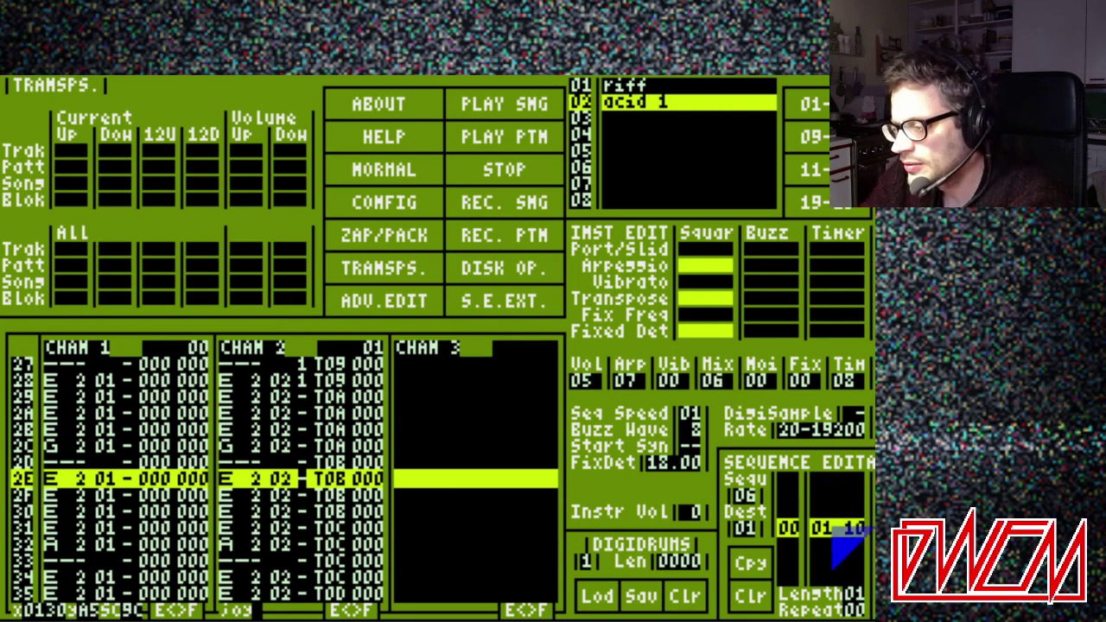
key(space)
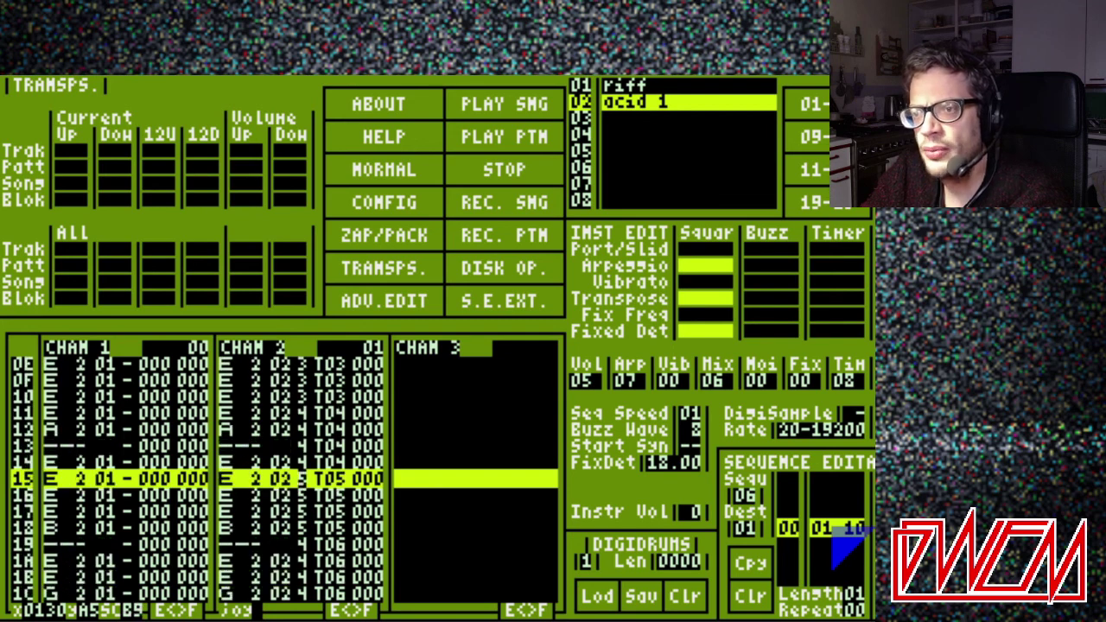
Show the Normal song view and play the pattern and song to compare the acid saw and acid tri channels
click(383, 171)
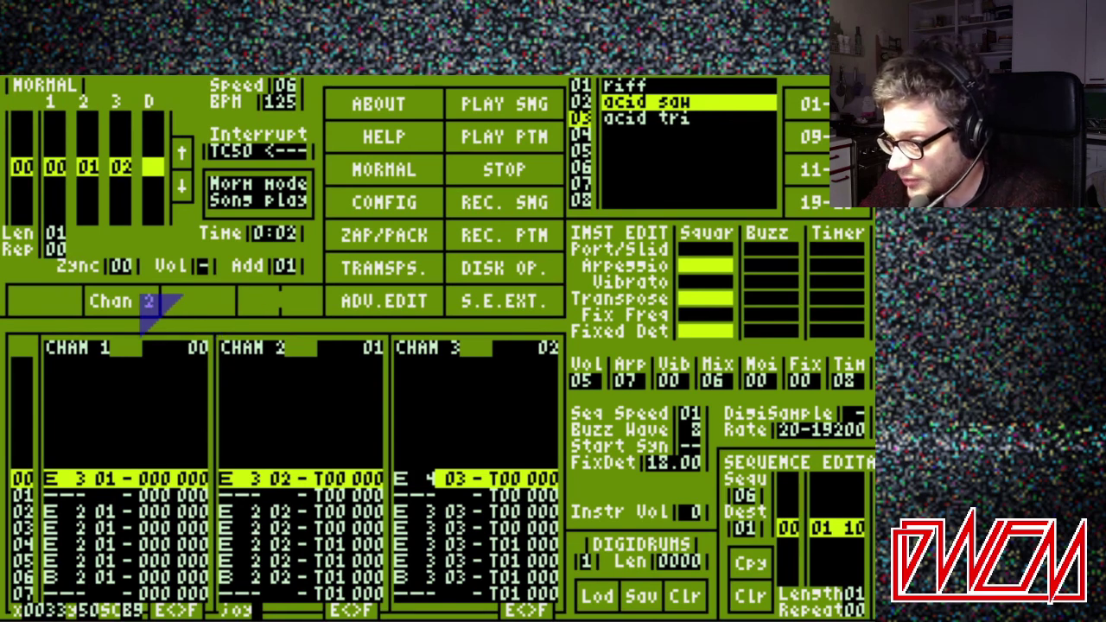
click(553, 143)
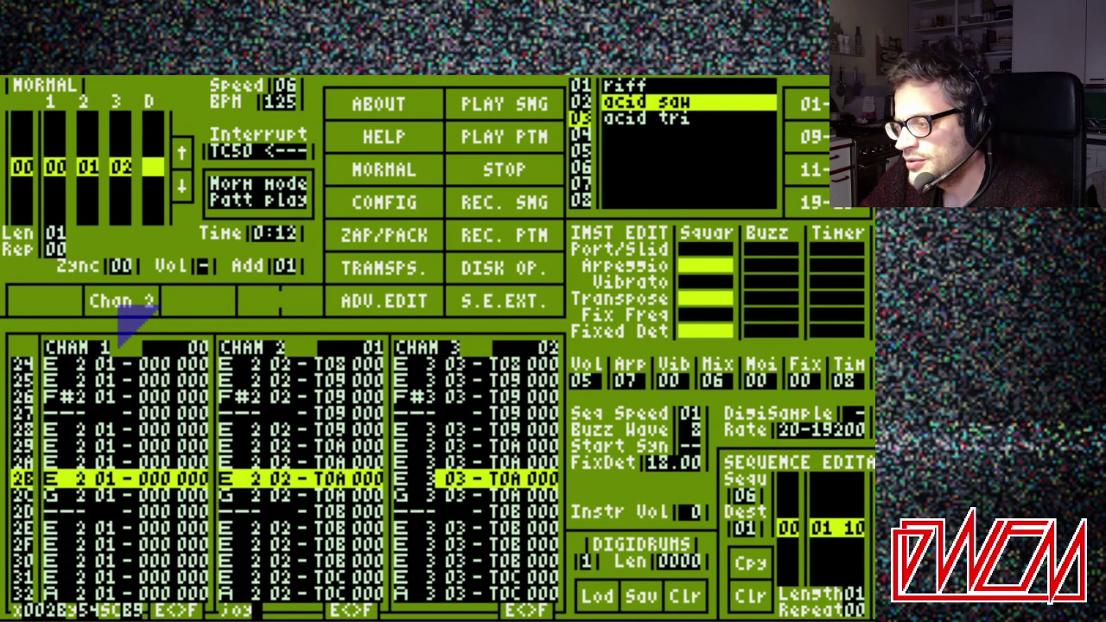
key(space)
key(space)
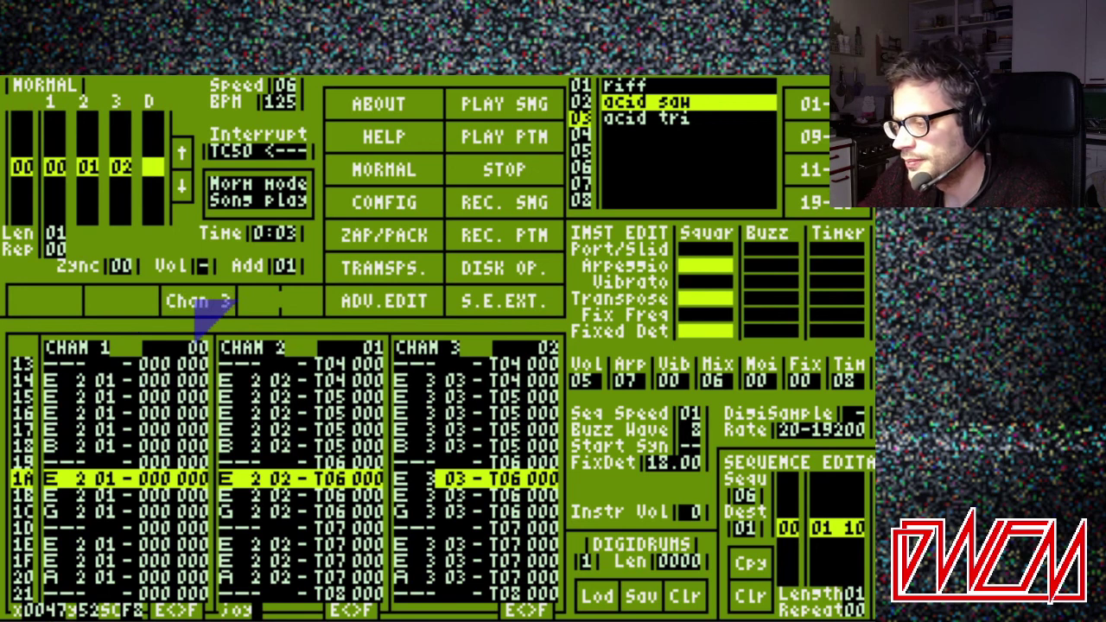
key(Return)
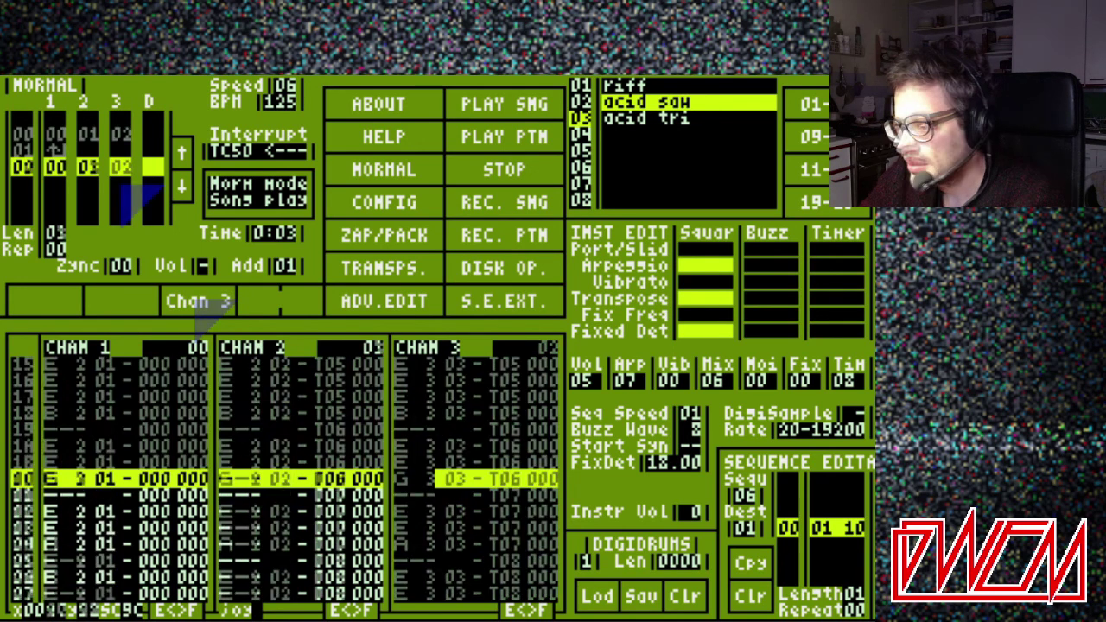
Examine the channel patterns at song position 00, and move on to song position 02
click(183, 152)
click(183, 152)
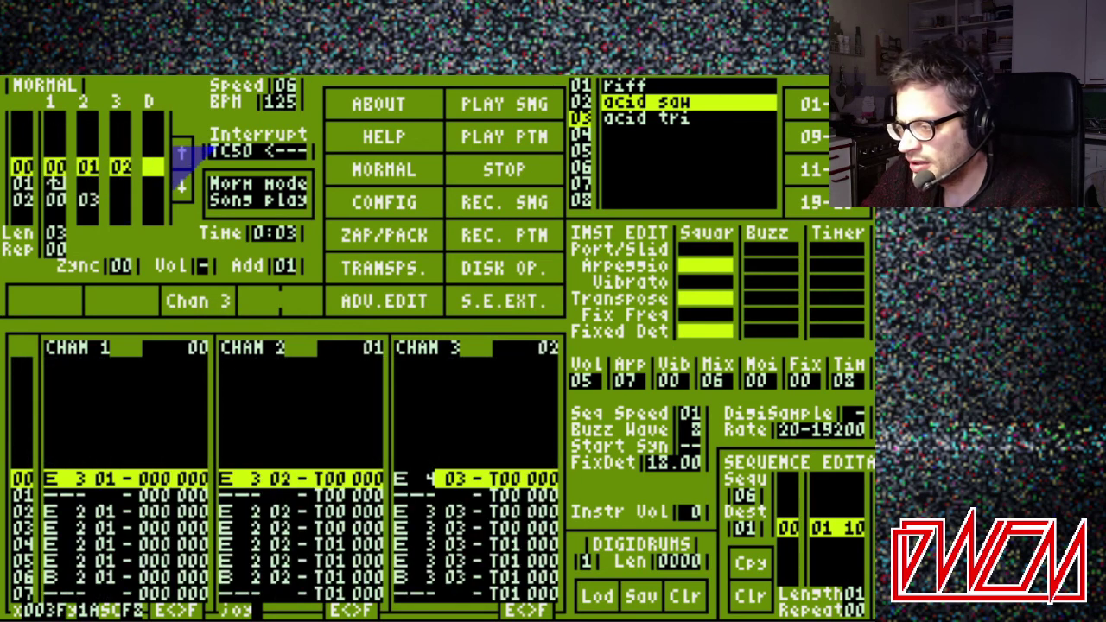
key(Left)
key(Left)
key(Left)
key(Left)
key(Left)
key(Left)
key(Left)
key(Left)
key(Right)
key(Right)
key(Right)
key(Right)
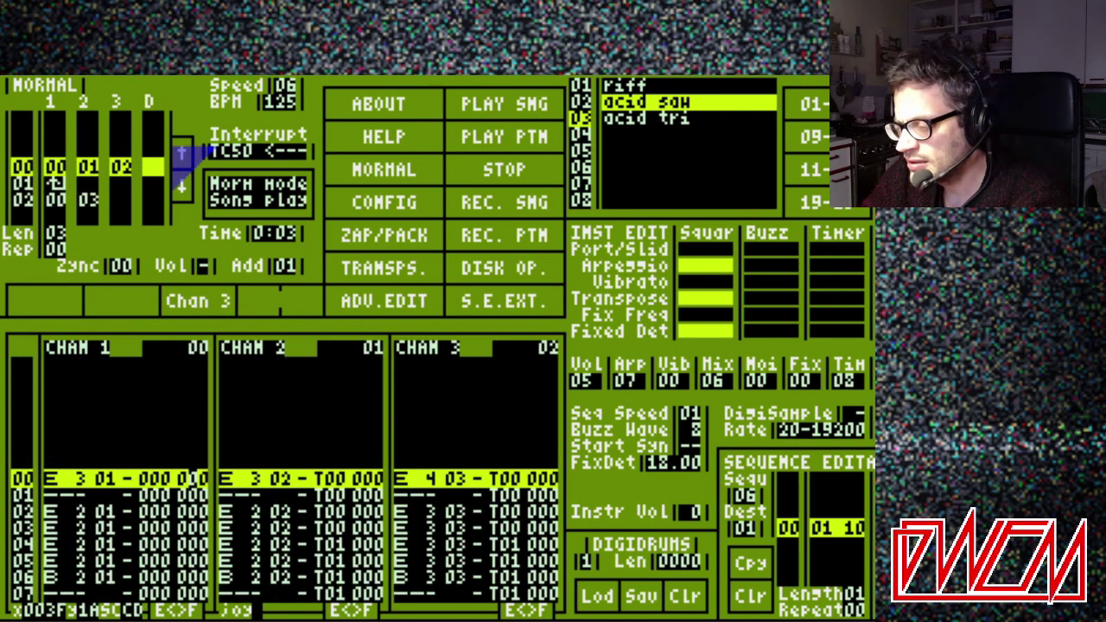
key(Down)
key(Down)
key(Down)
key(Down)
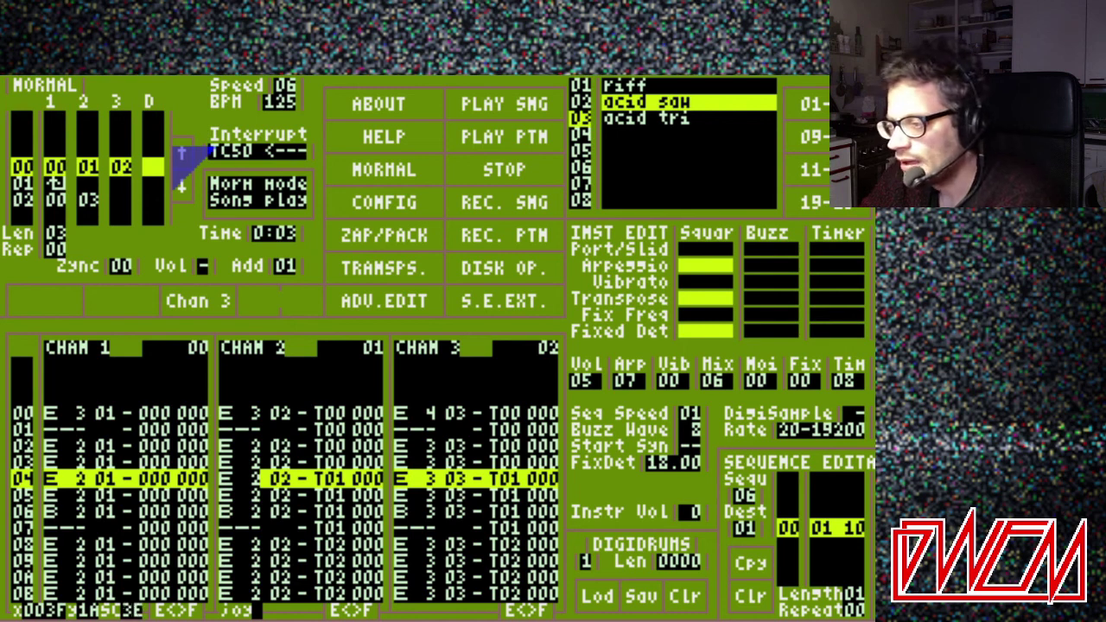
click(182, 186)
click(182, 185)
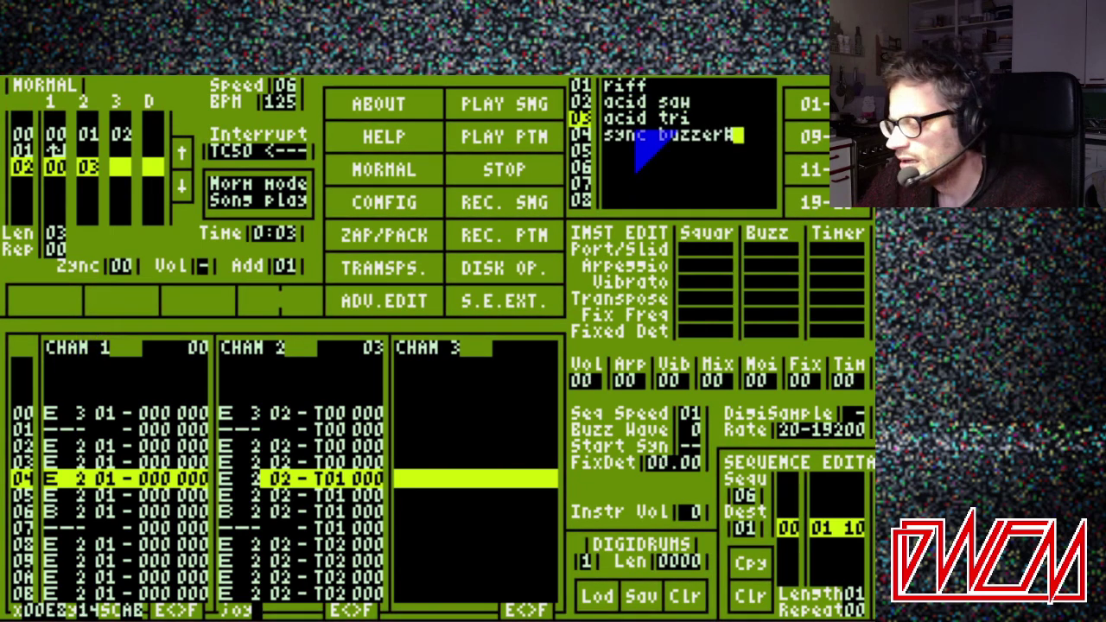
Finish naming instrument 04 "sync buzzer"
key(BackSpace)
key(Return)
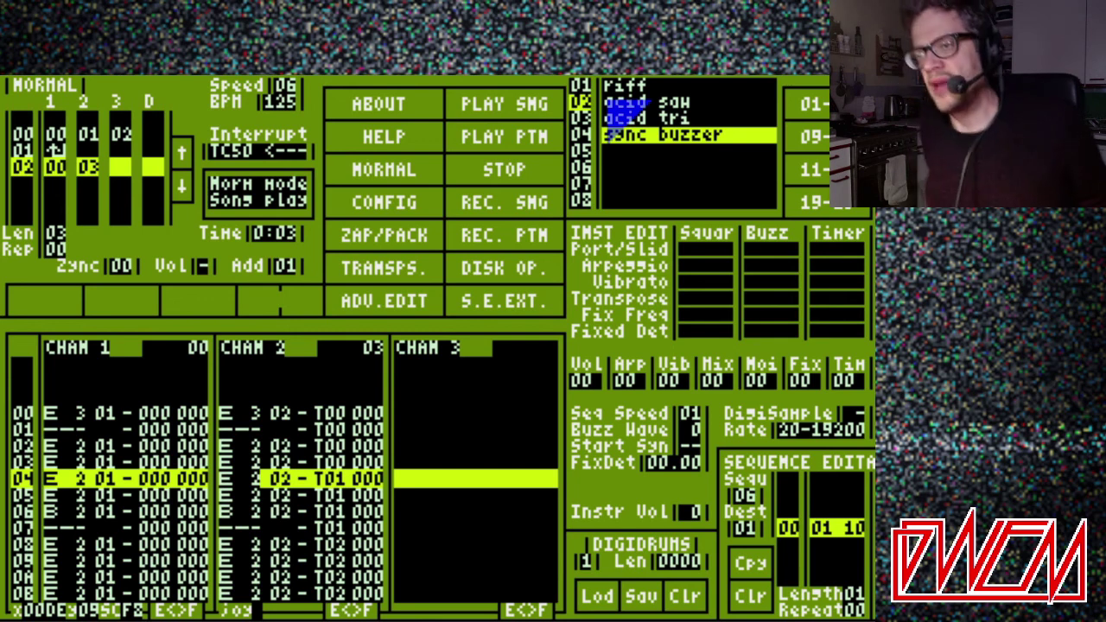
click(367, 265)
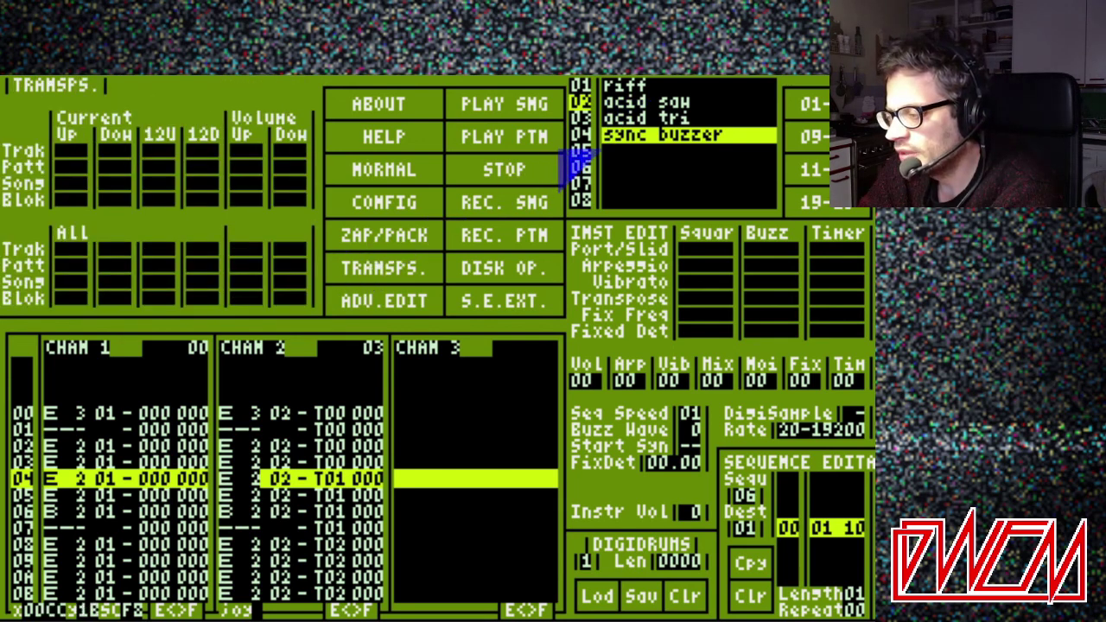
click(390, 205)
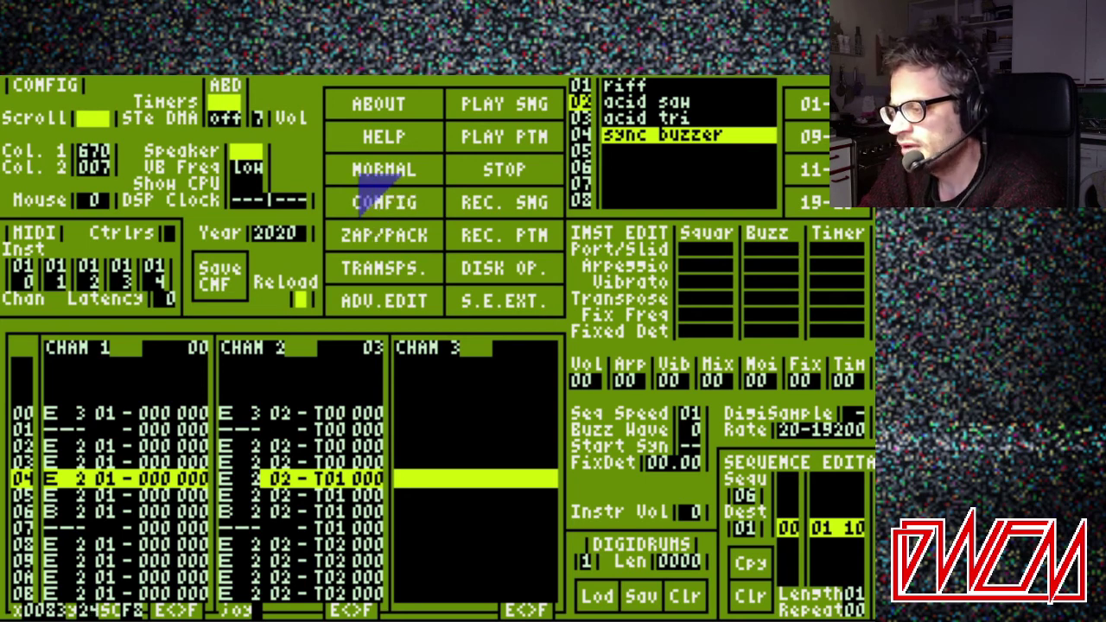
click(361, 173)
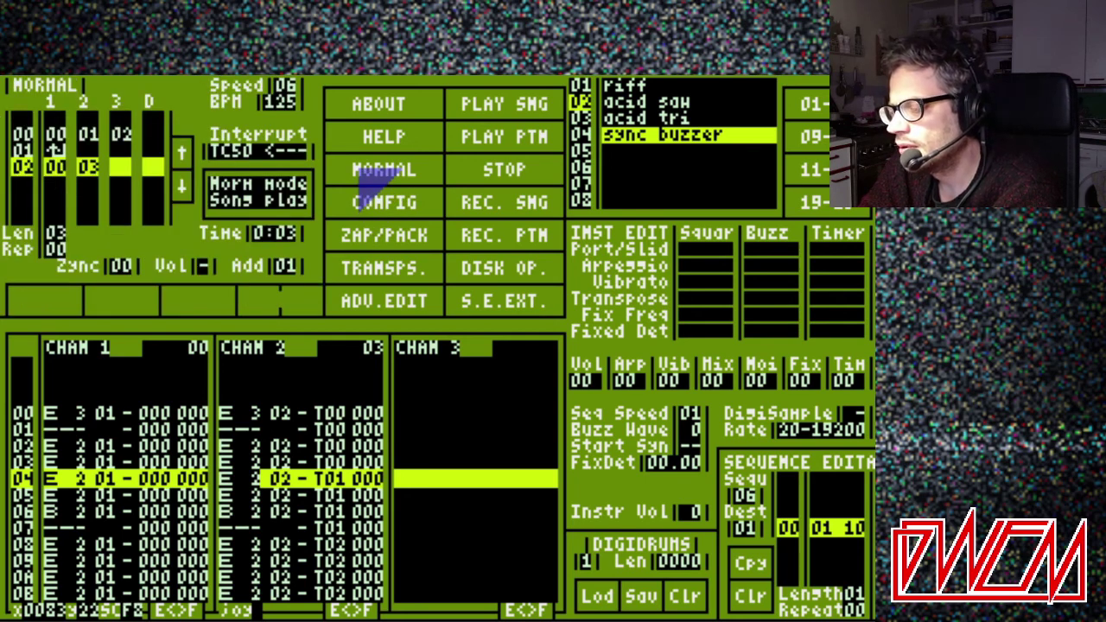
click(358, 204)
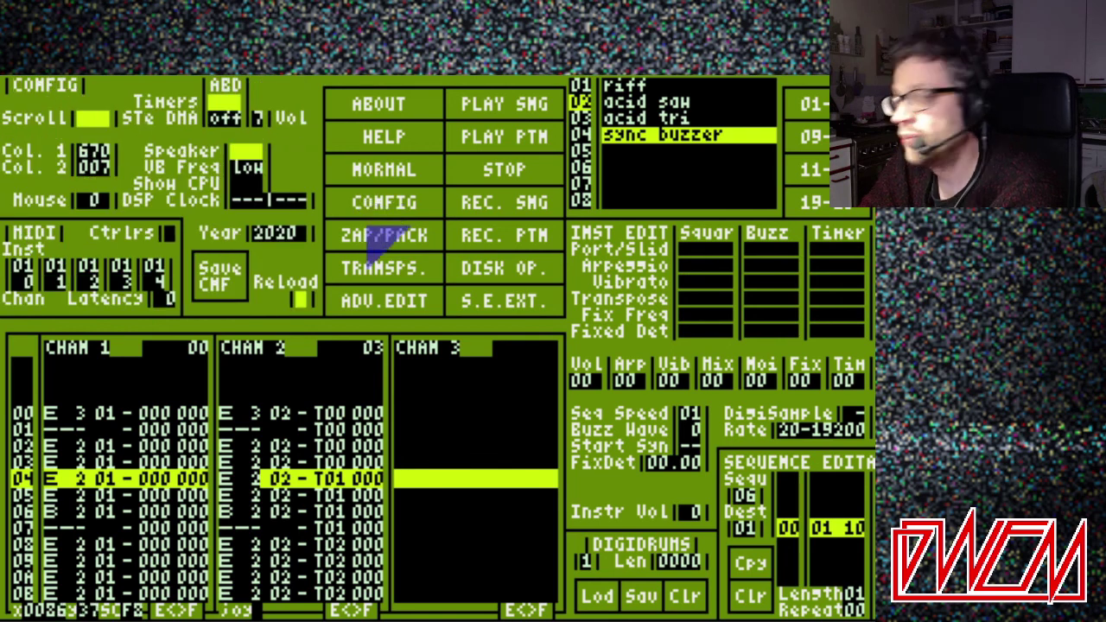
click(371, 262)
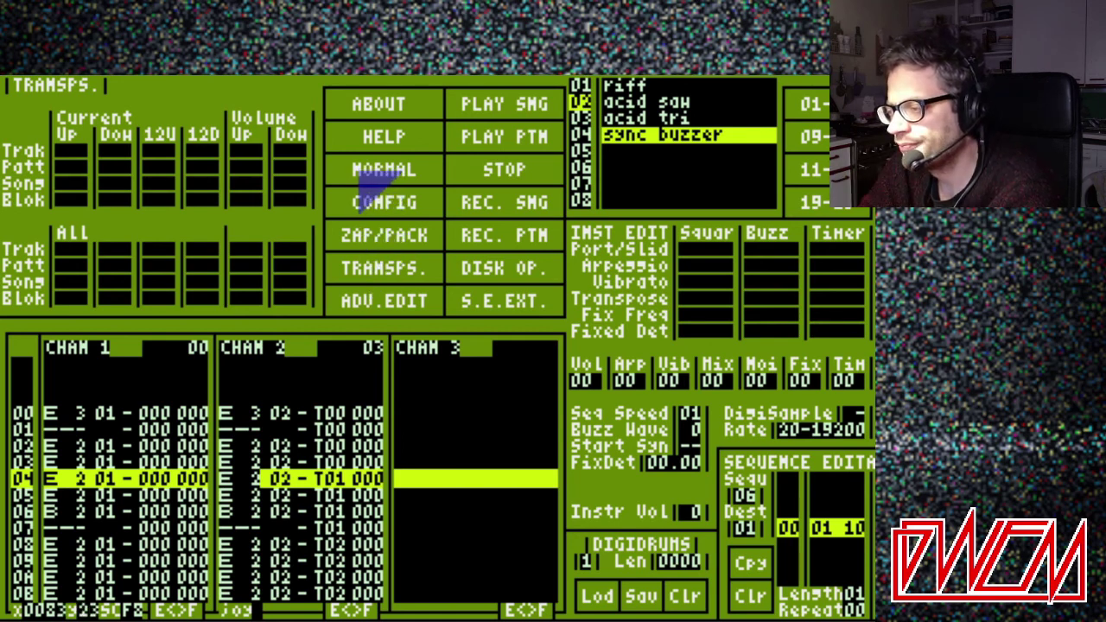
Remap channel 2's track from instrument 02, acid saw, to instrument 04, sync buzzer, using the advanced edit functions
click(387, 312)
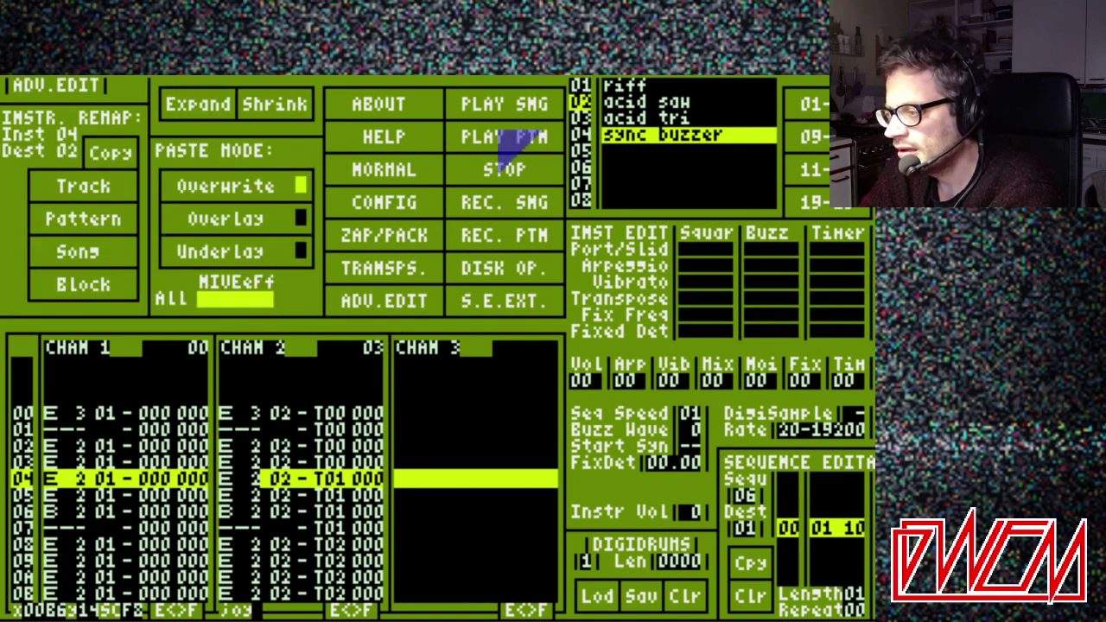
click(629, 103)
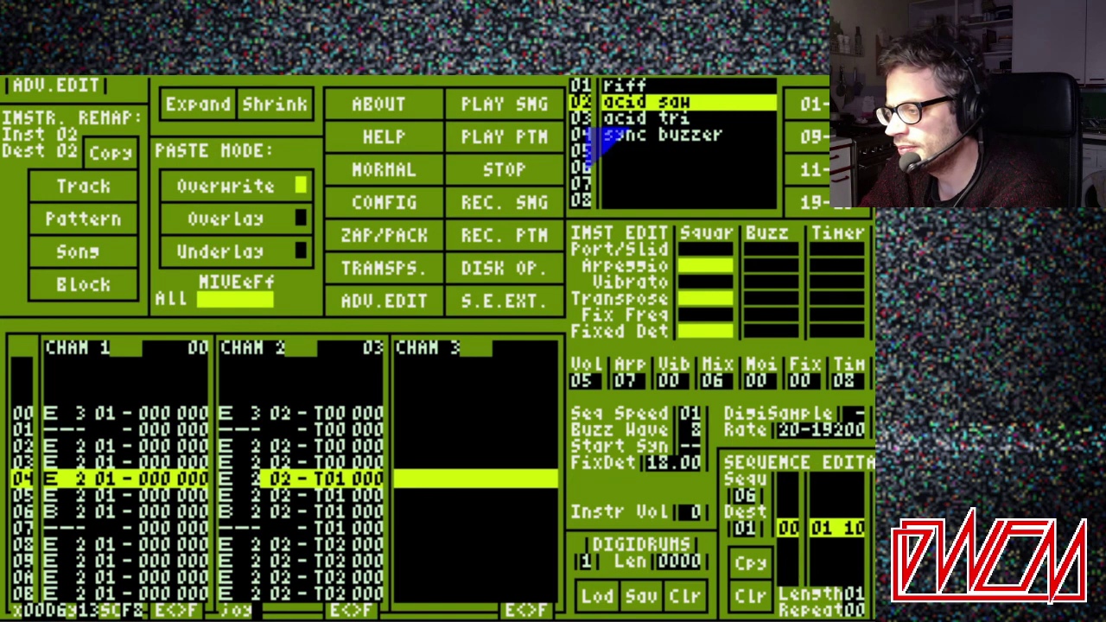
click(588, 138)
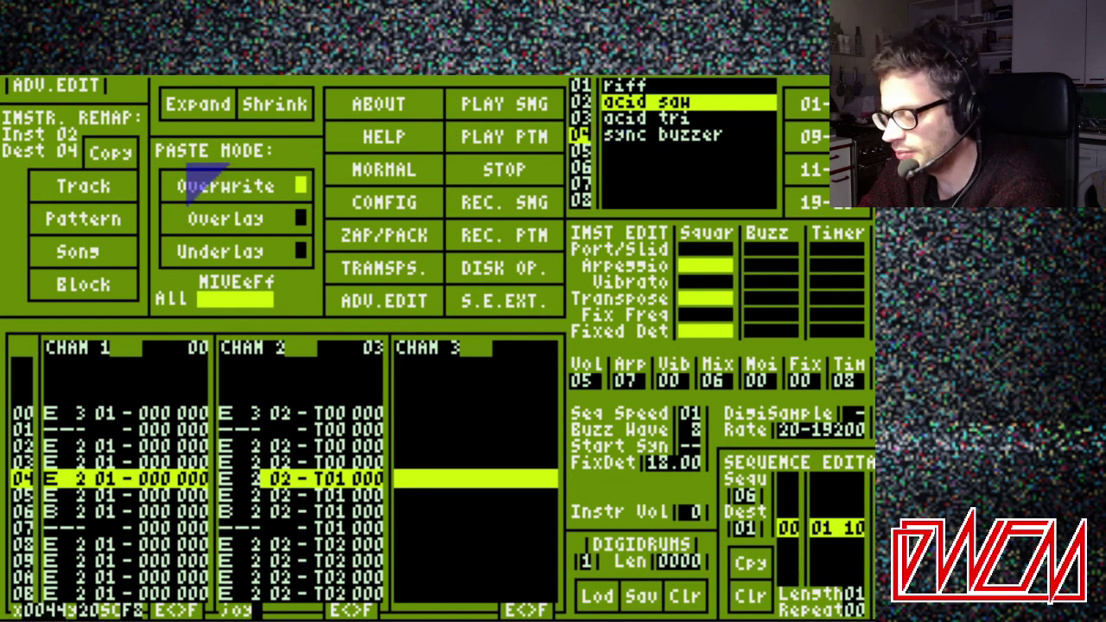
click(123, 155)
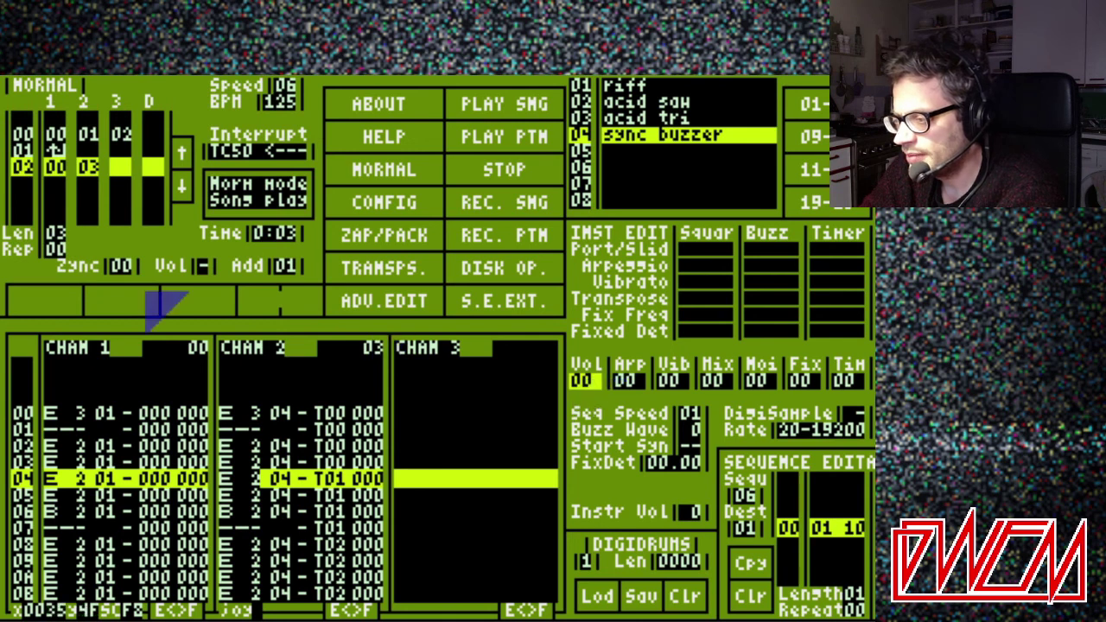
Toggle channel 2 and assign volume sequence 09 to the sync buzzer with its row set to 00 0F
click(97, 291)
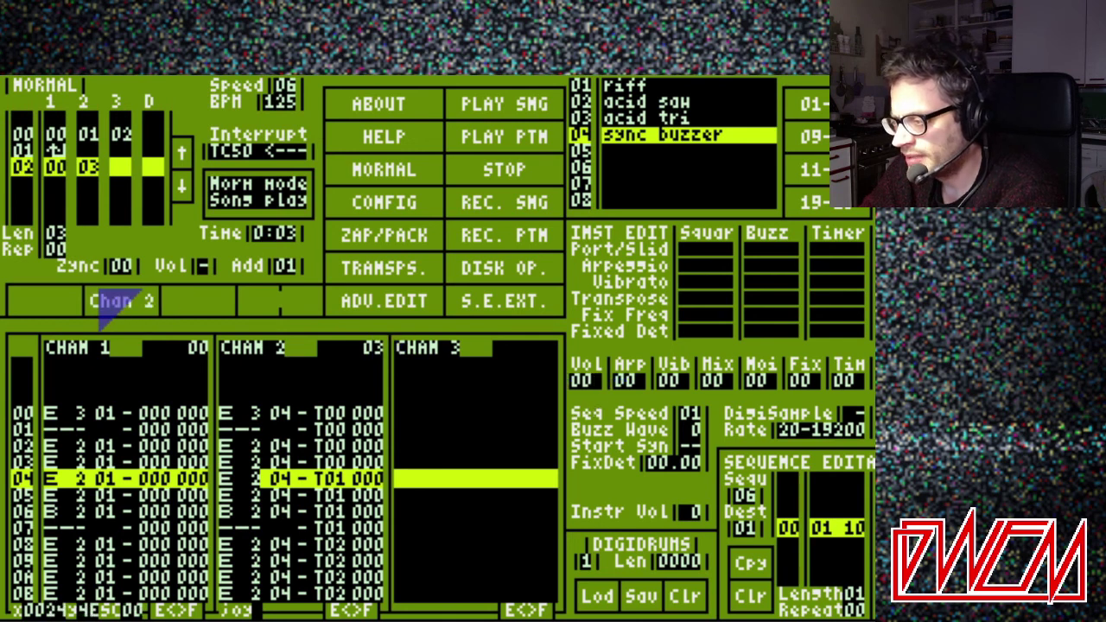
click(592, 380)
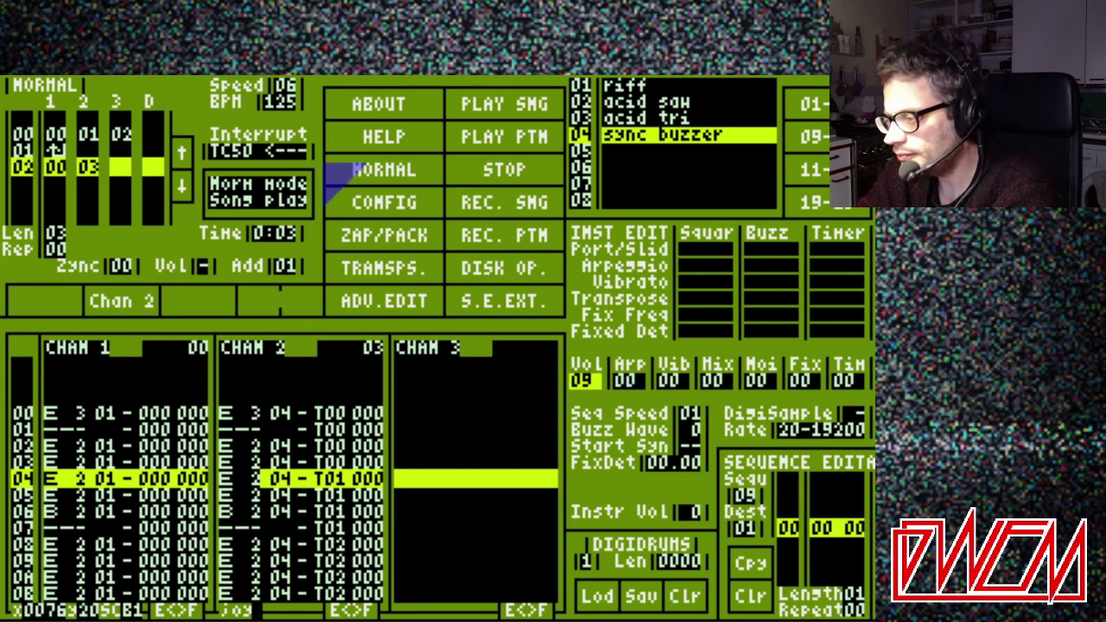
click(856, 528)
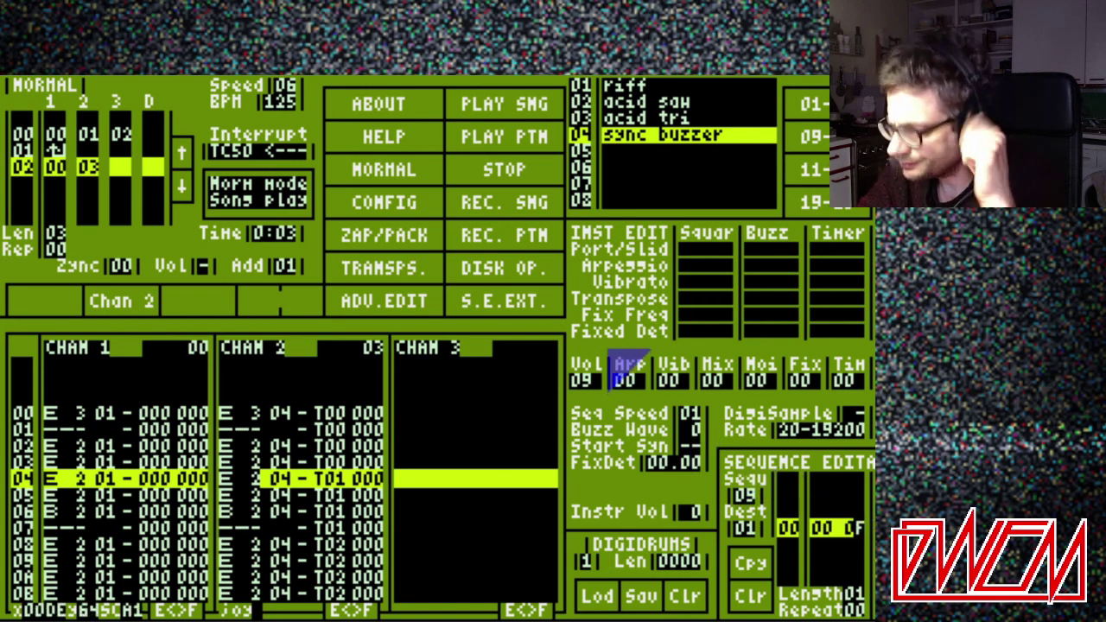
Give the sync buzzer mix sequence 0A with row value 00 10 and set its Buzz Wave to 8
click(713, 381)
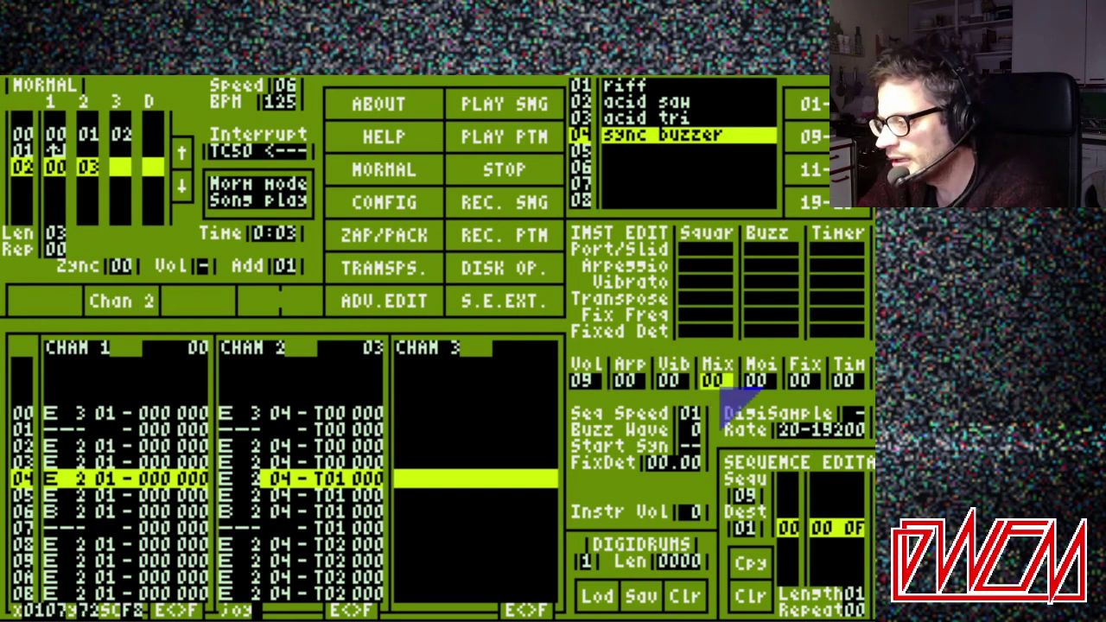
text(a)
click(838, 557)
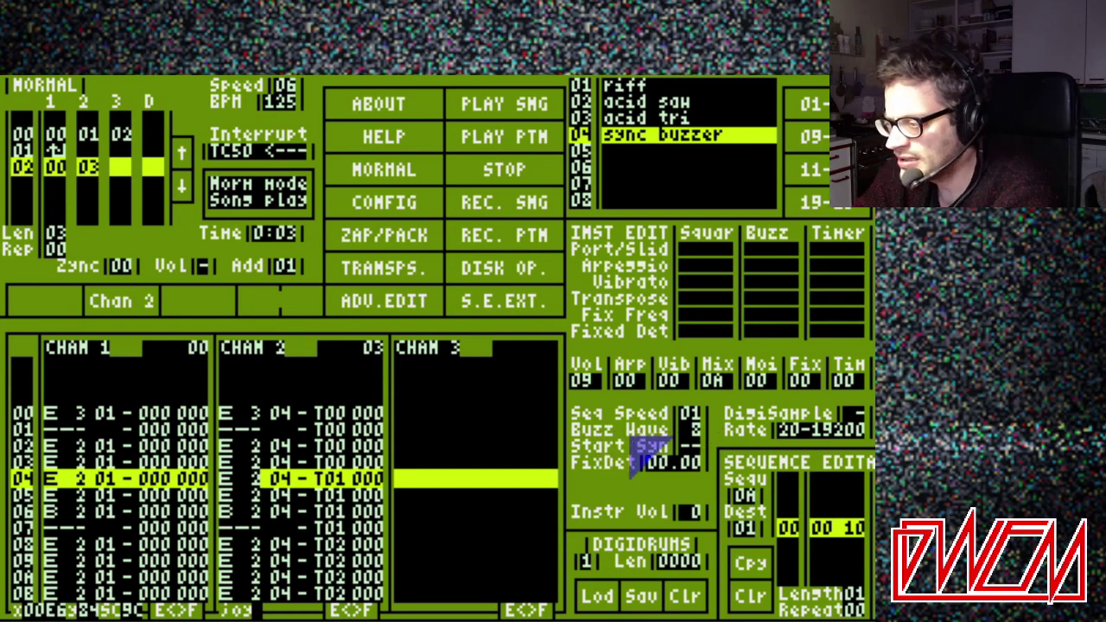
key(ctrl)
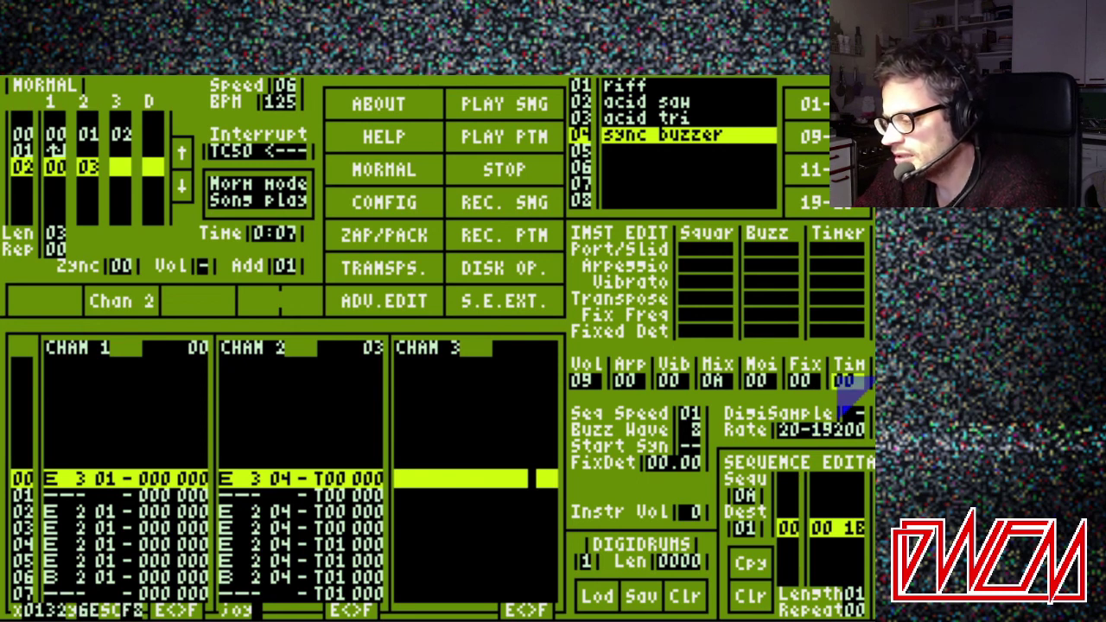
Assign timer sequence 0B with row value 00 08 to the sync buzzer and play the pattern
click(840, 380)
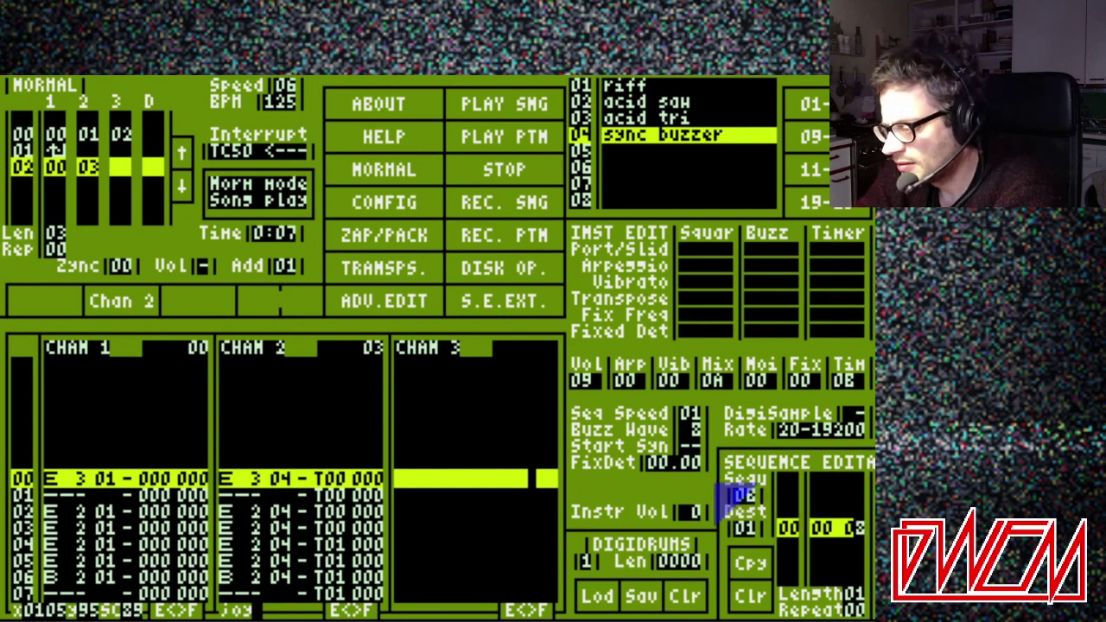
key(Left)
key(Left)
key(Left)
key(Left)
key(Left)
key(Left)
key(Left)
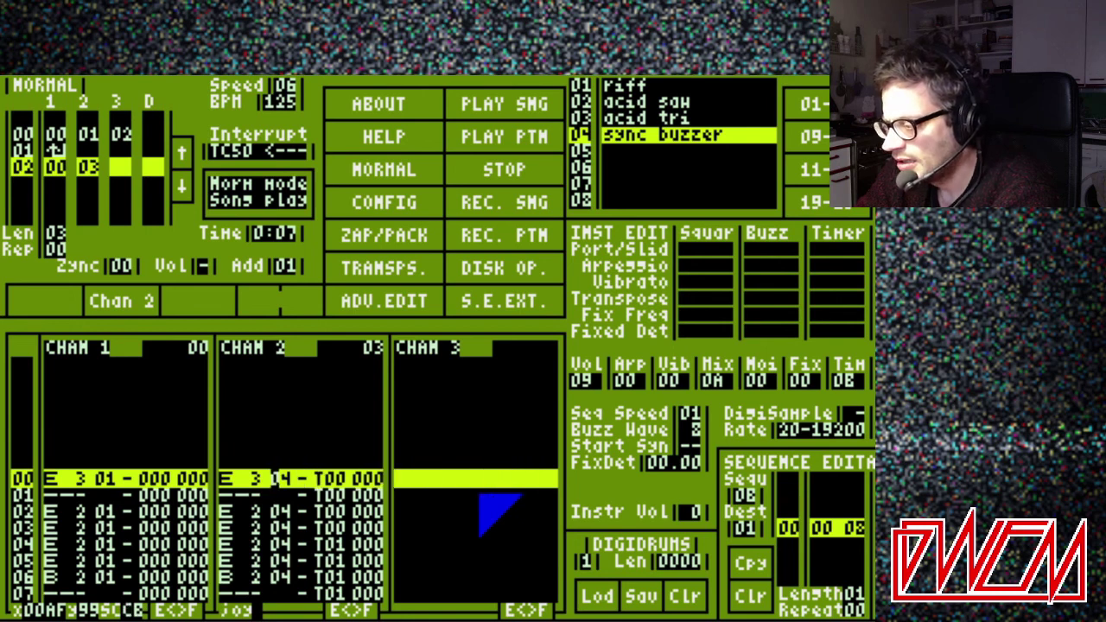
key(Left)
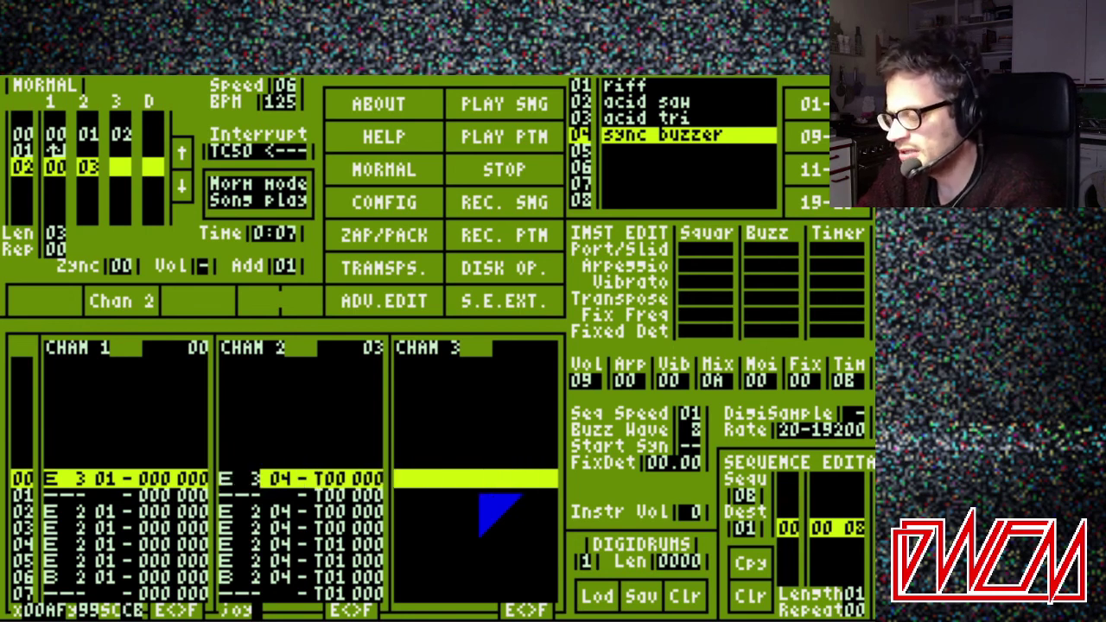
click(512, 144)
click(504, 168)
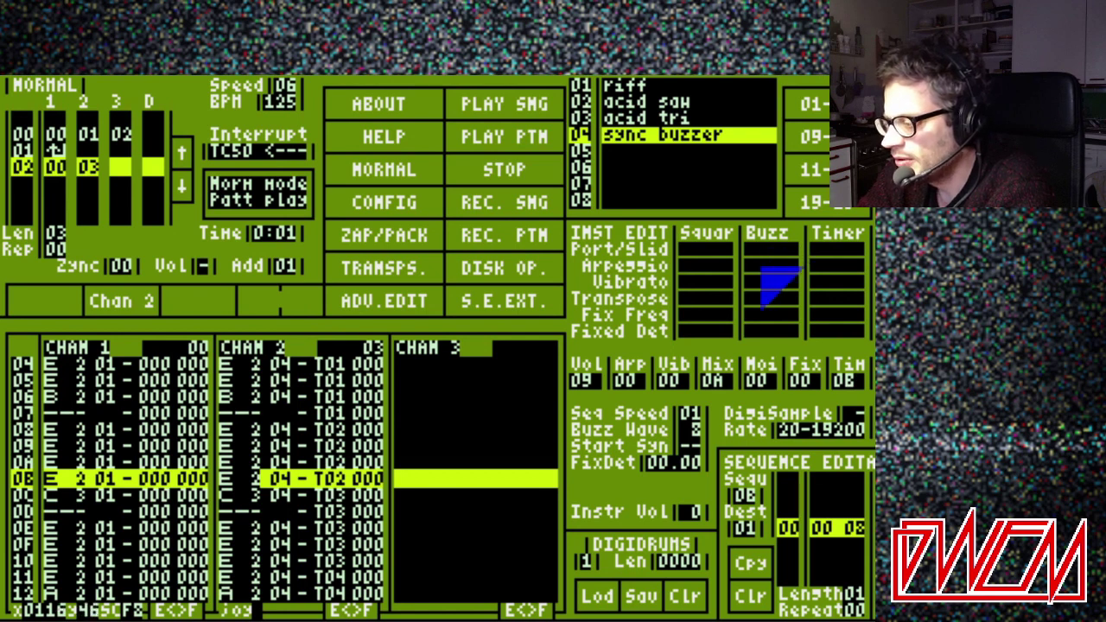
Enable Arpeggio for the sync buzzer's Buzz component and assign it arpeggio sequence 0C
click(778, 267)
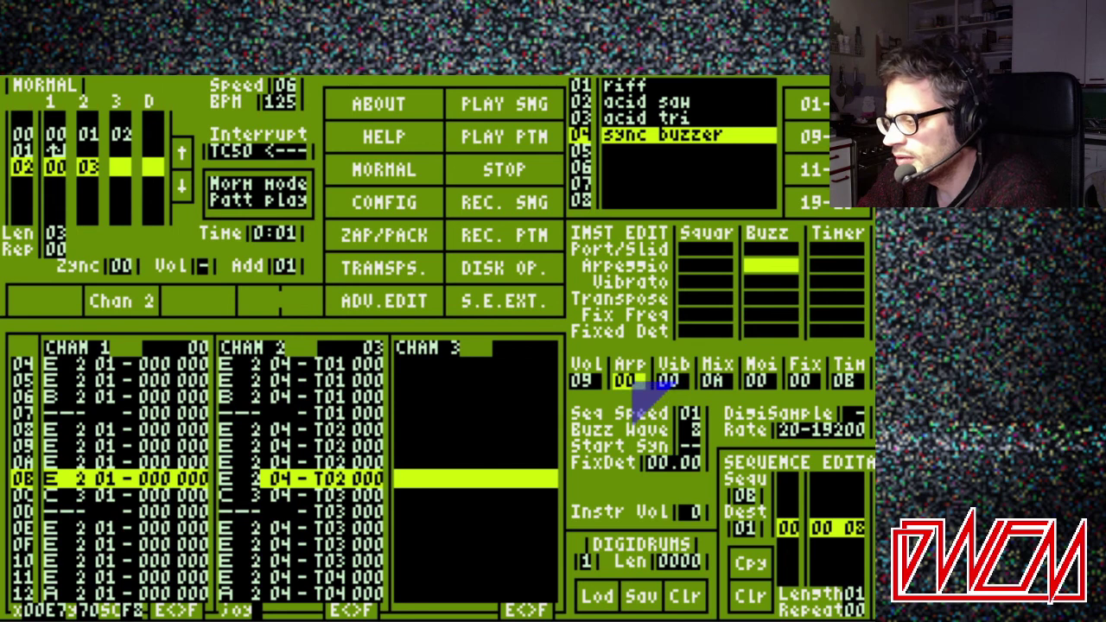
text(c)
key(Return)
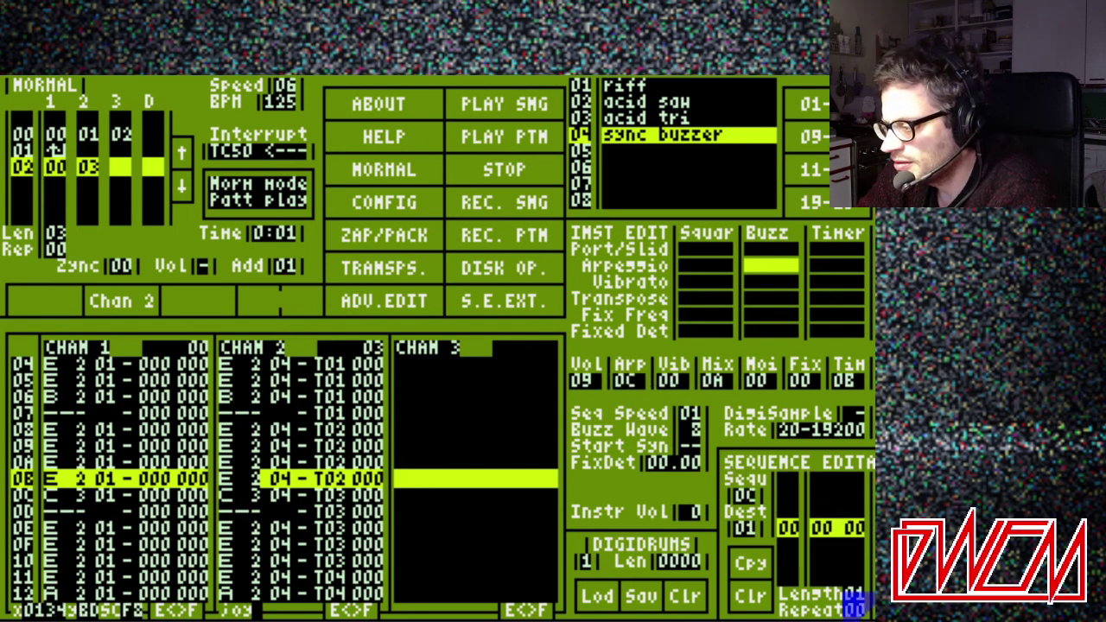
Set the length of sequence 0C to 1F and its repeat position to 1E
click(854, 596)
key(Up)
key(Up)
key(Up)
key(Up)
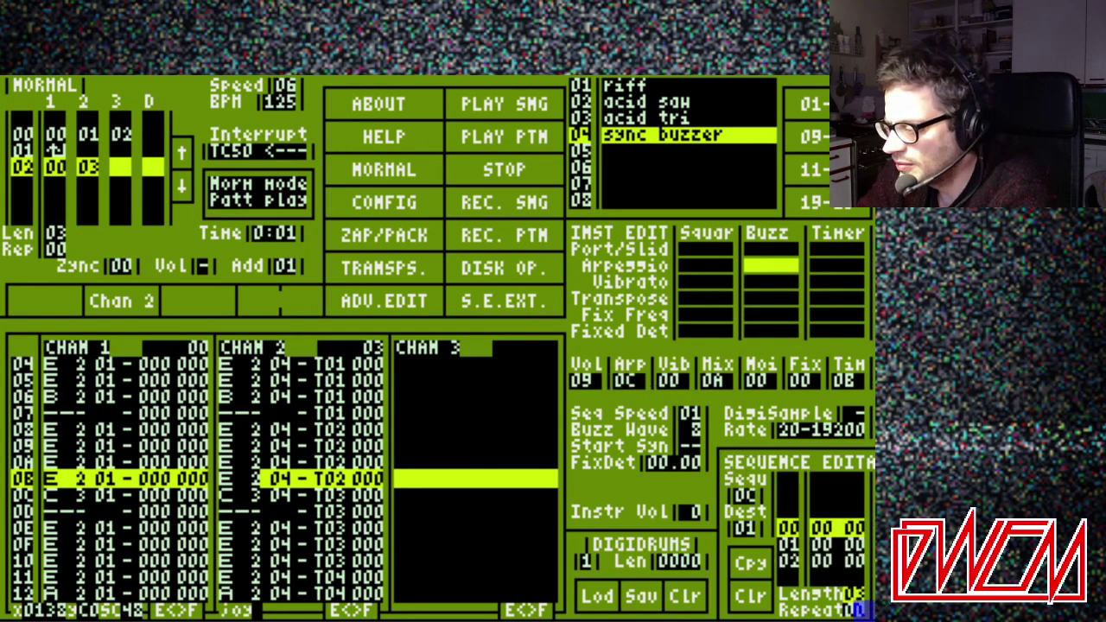
click(854, 599)
click(856, 611)
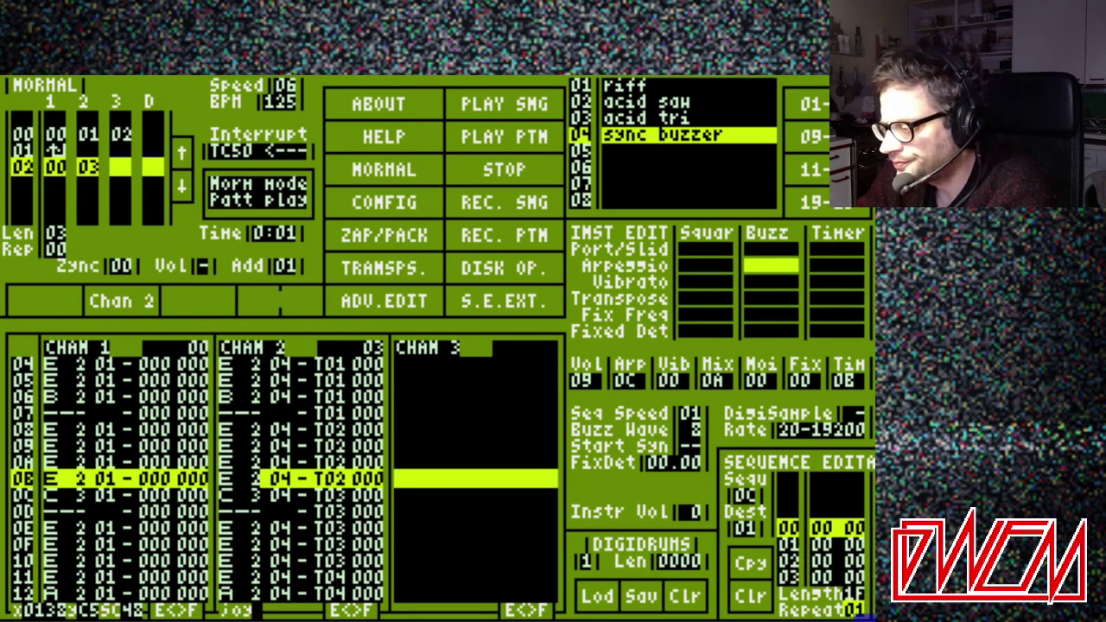
key(Up)
key(Up)
key(Up)
key(Up)
key(Up)
key(Up)
key(Up)
key(Up)
key(Up)
key(Up)
key(Up)
key(Up)
key(Up)
key(Up)
key(Up)
key(Up)
key(Up)
key(Up)
key(Up)
key(Up)
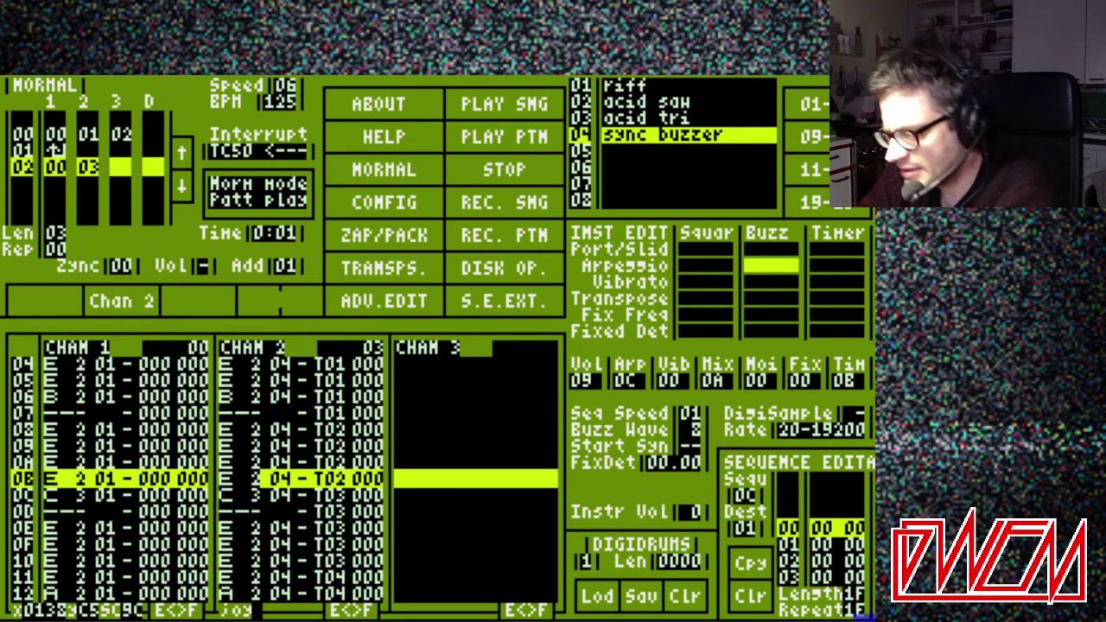
Generate a descending ramp from maximum 0018 to minimum 0000 in sequence 0C and play the pattern
click(500, 307)
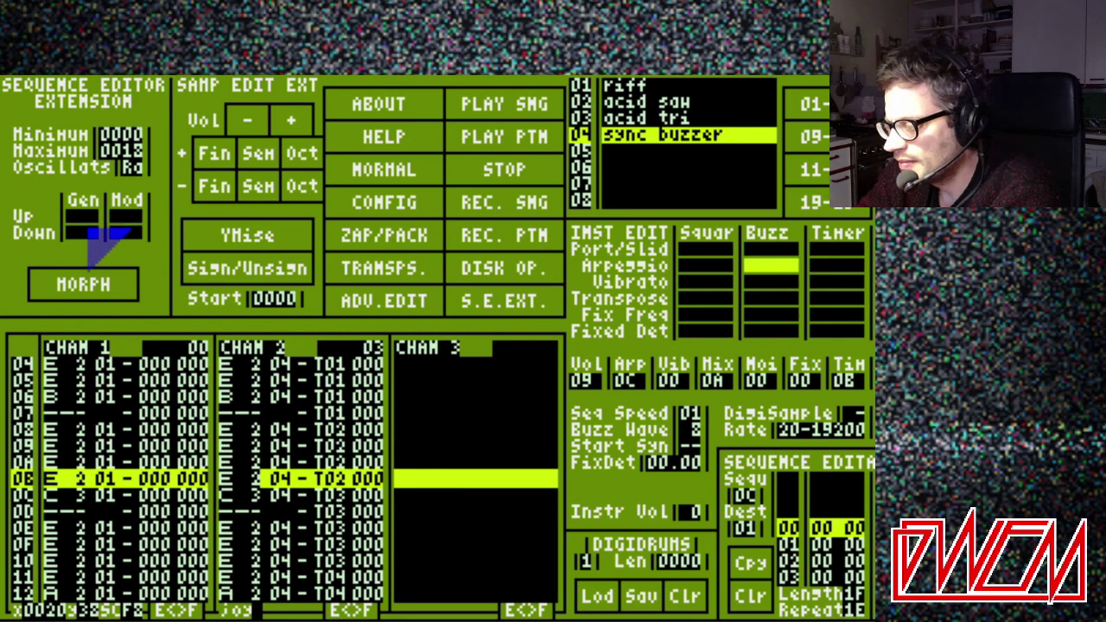
click(86, 229)
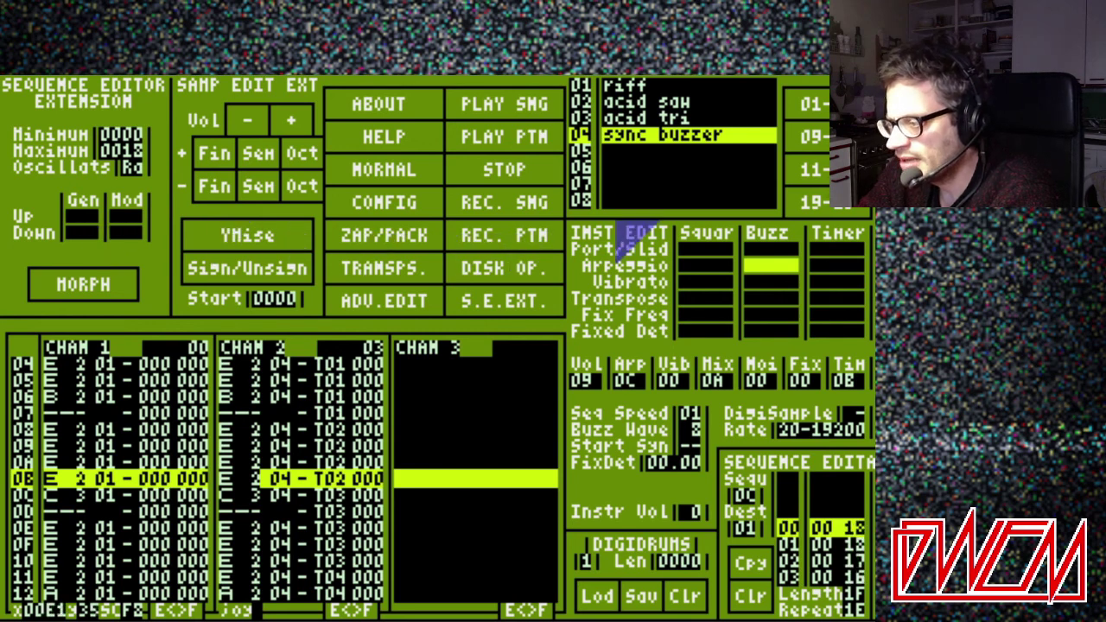
click(379, 175)
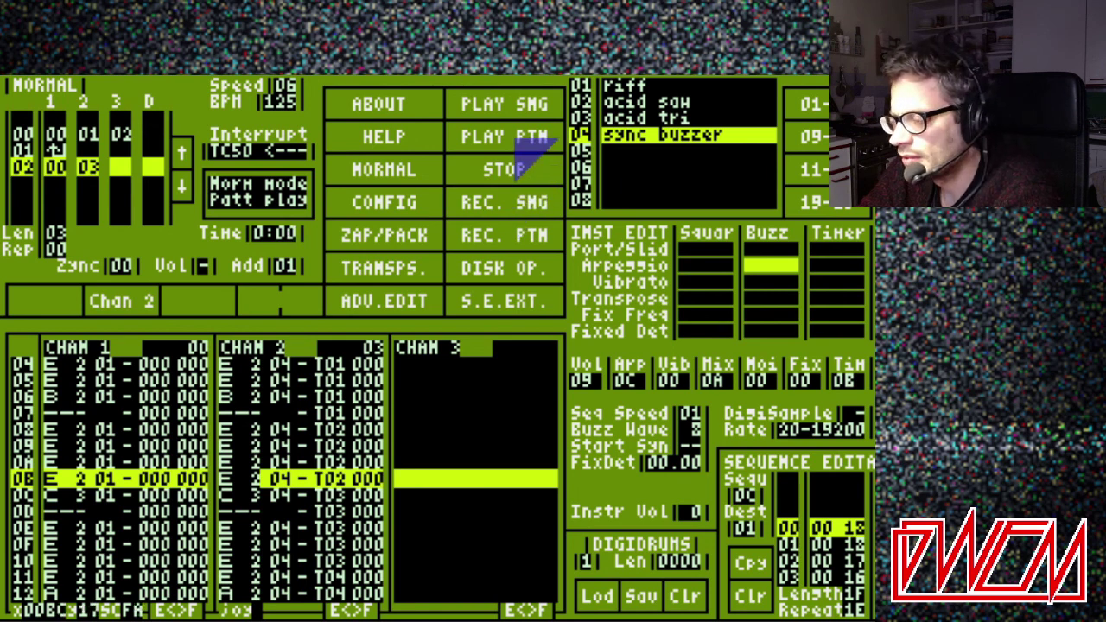
click(517, 164)
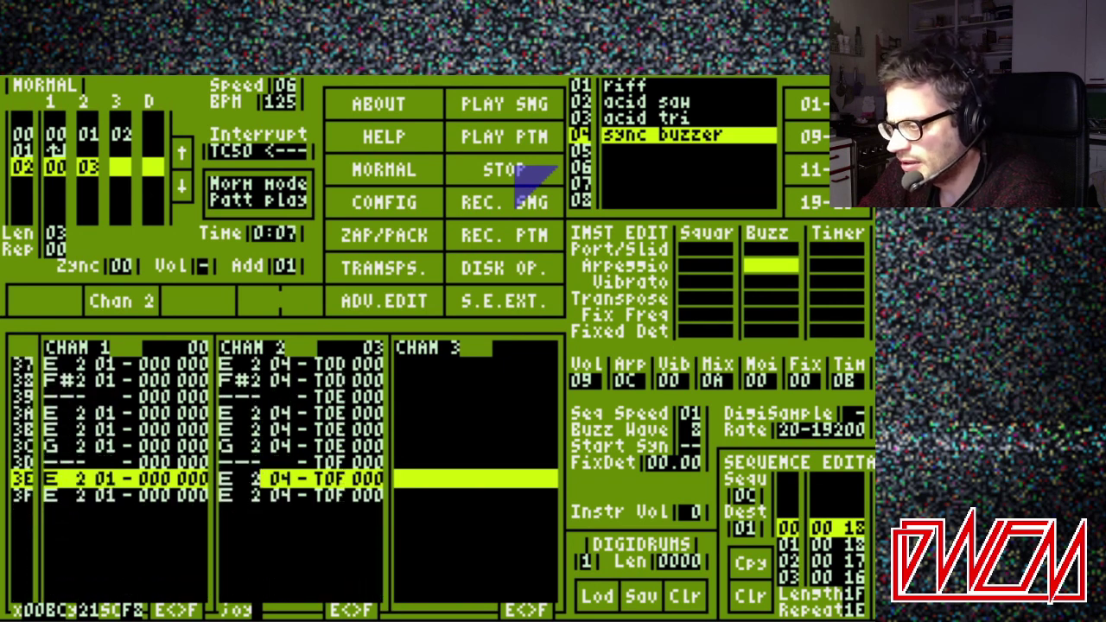
Regenerate the descending ramp of sequence 0C with a maximum of 0010
click(510, 294)
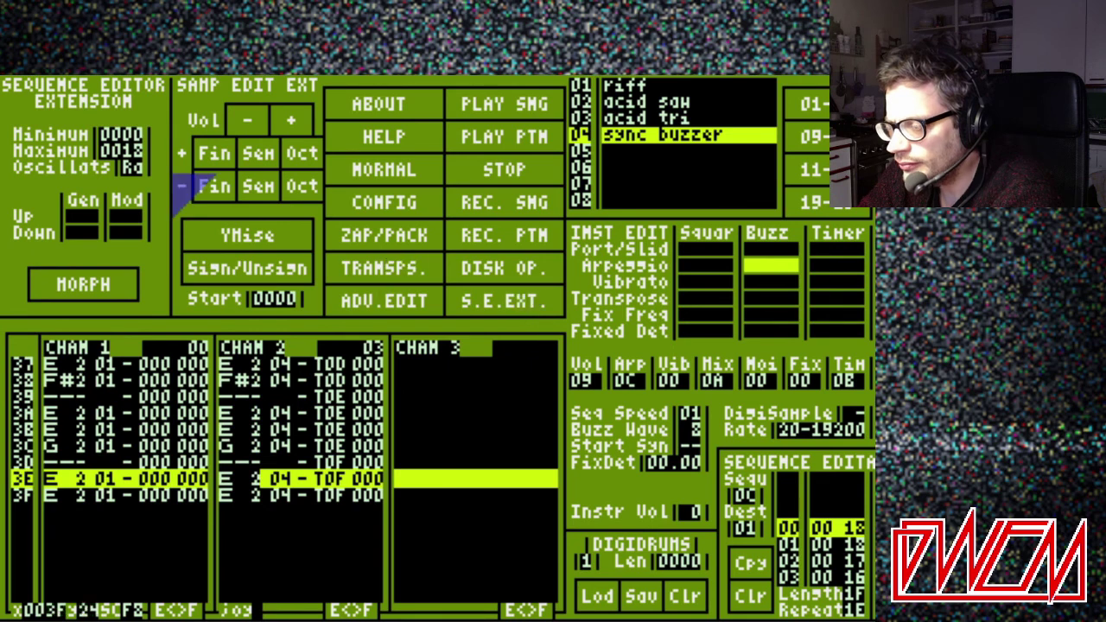
click(118, 153)
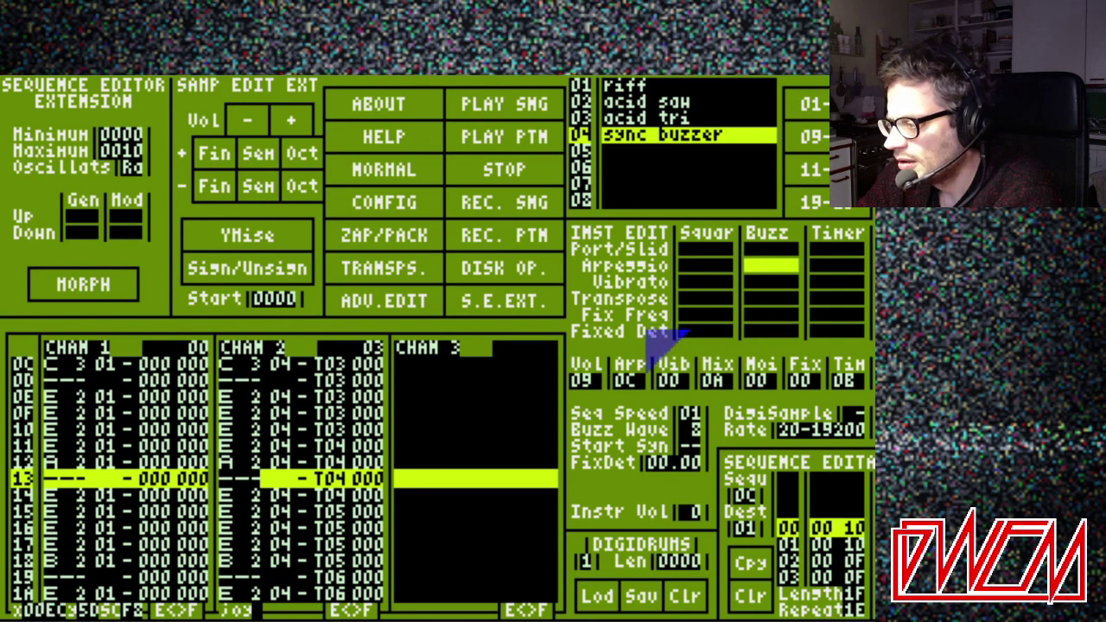
Enable Fixed Det for the Buzz component and raise FixDet to 10.00 while playing the pattern
click(758, 331)
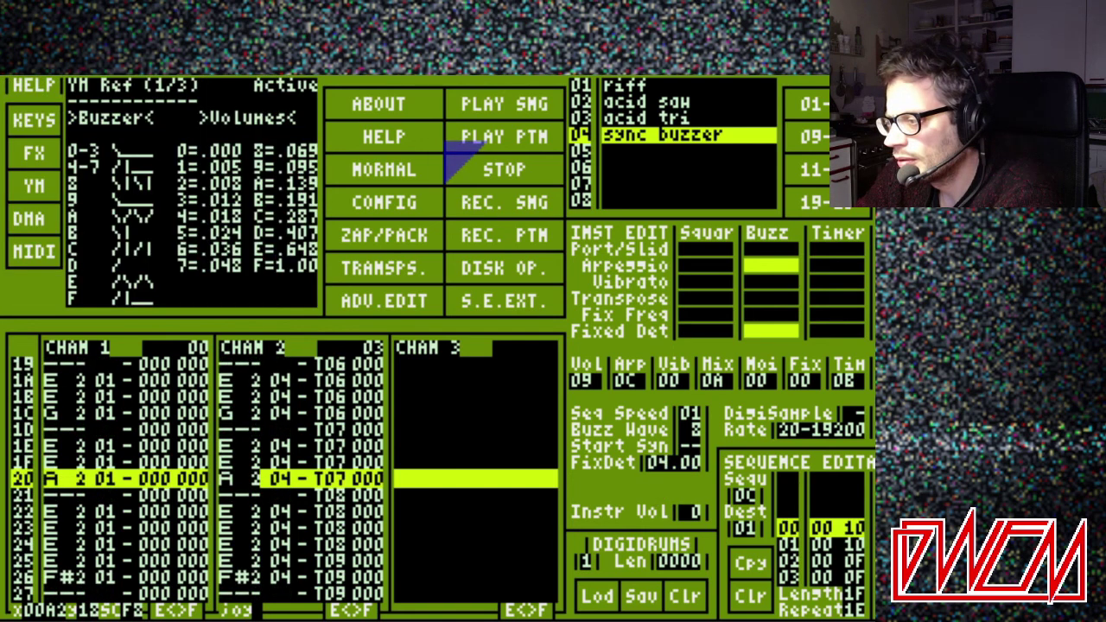
click(466, 144)
click(422, 170)
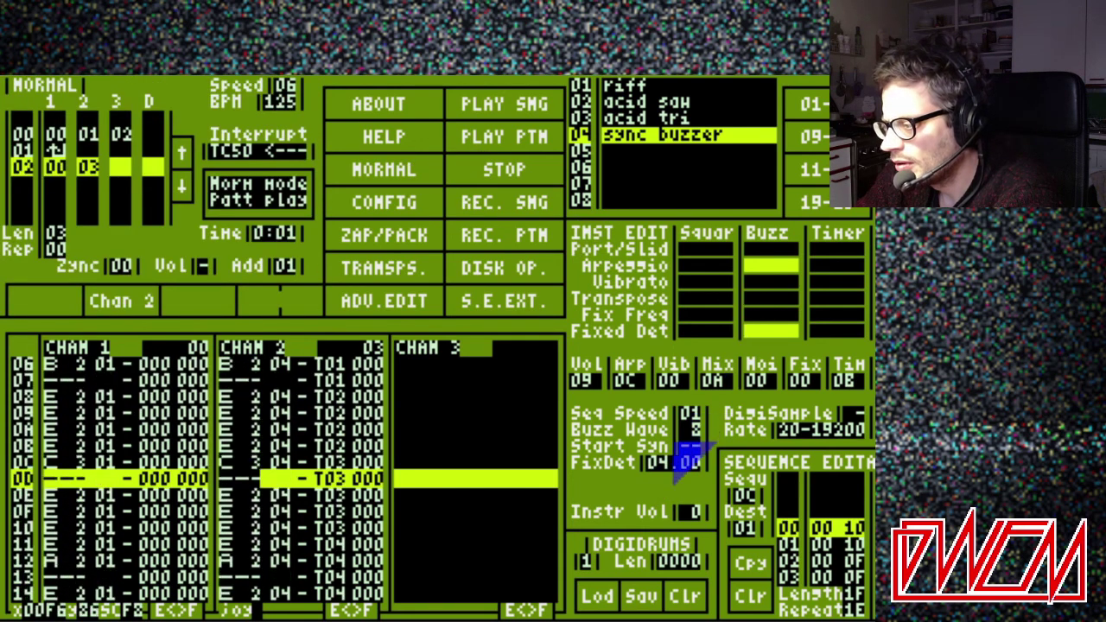
click(655, 464)
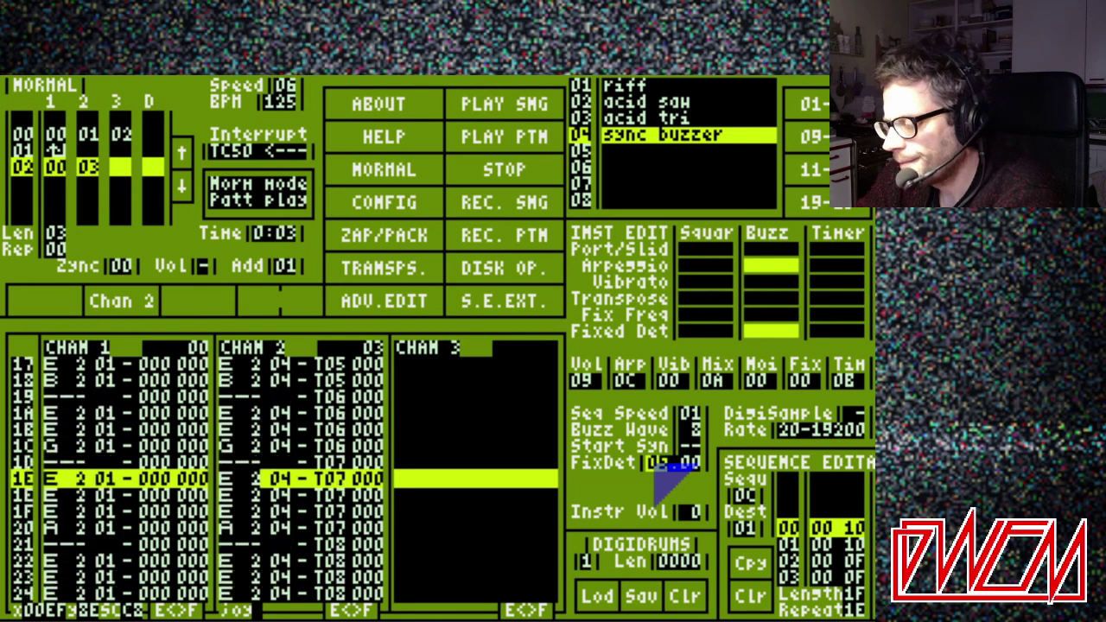
click(654, 464)
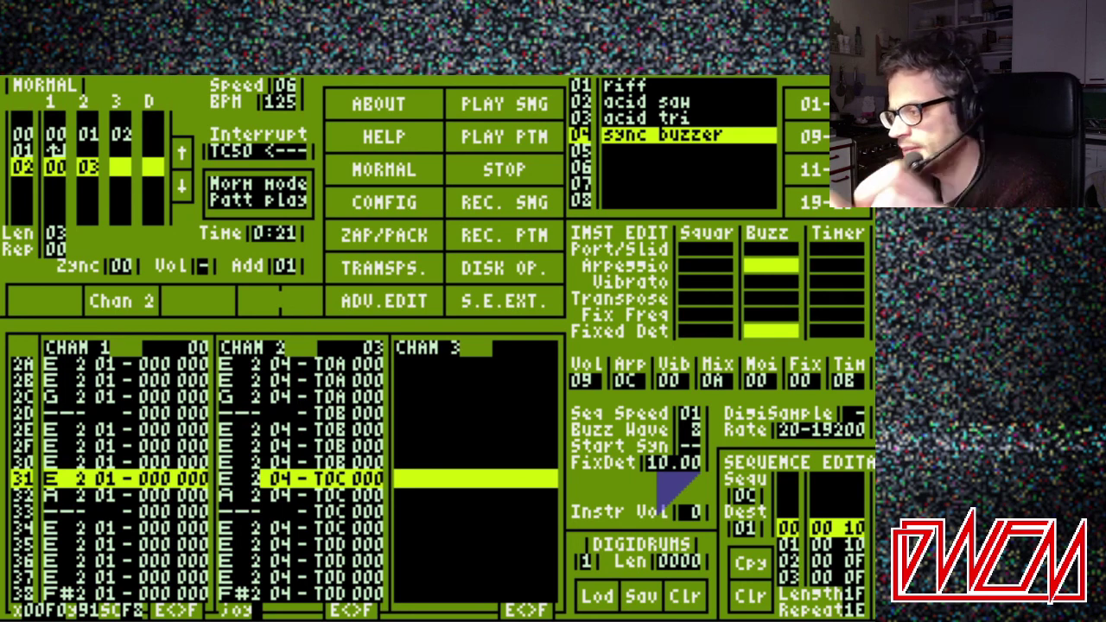
Play the pattern and open the instrument's timer sequence 0B in the sequence editor
click(527, 138)
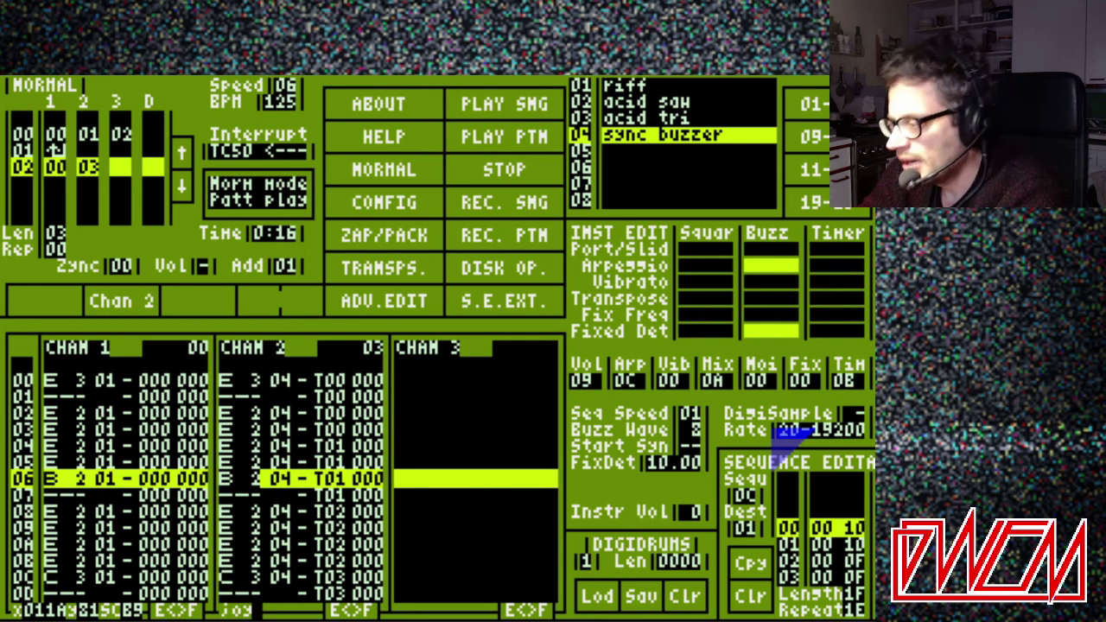
click(843, 380)
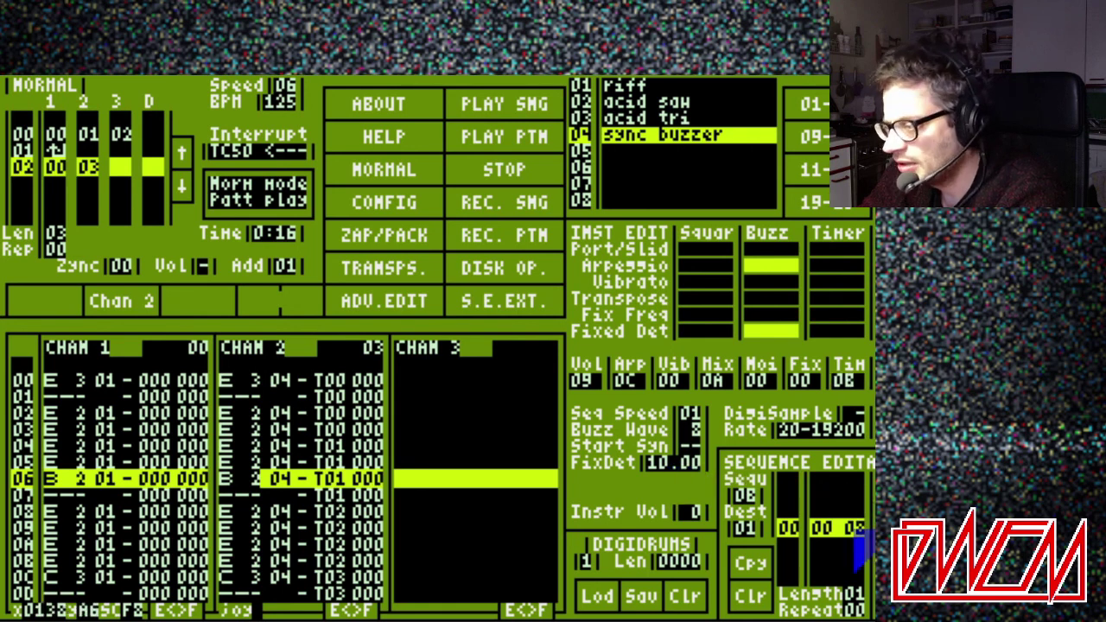
Consult the YM buzzer waveform reference and audition FixDet values up to 0F.00 while playing the pattern
click(383, 143)
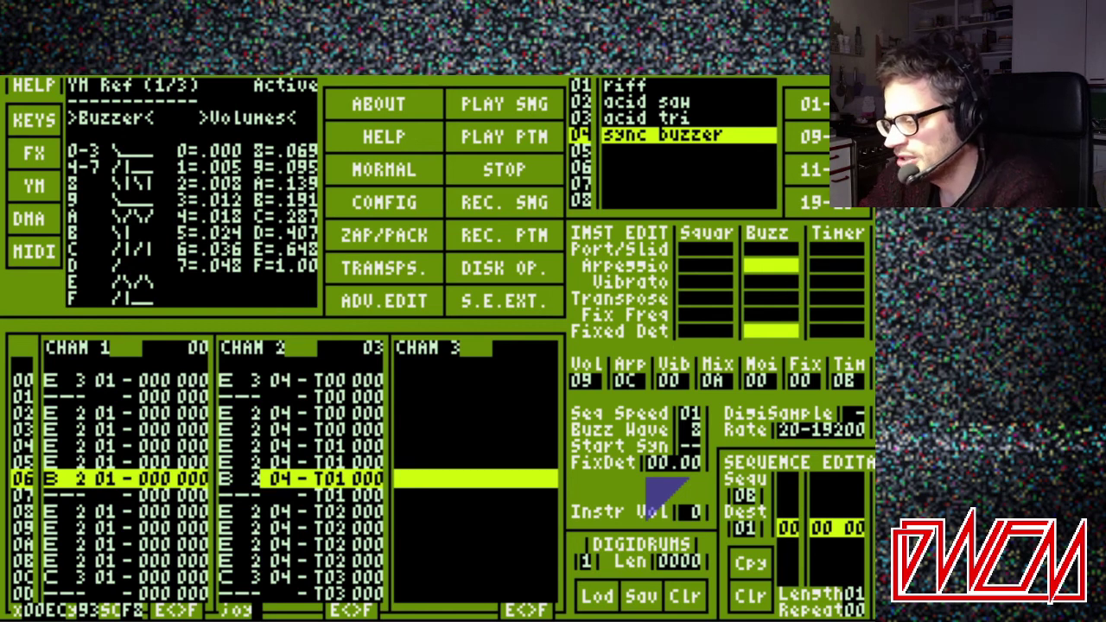
key(F2)
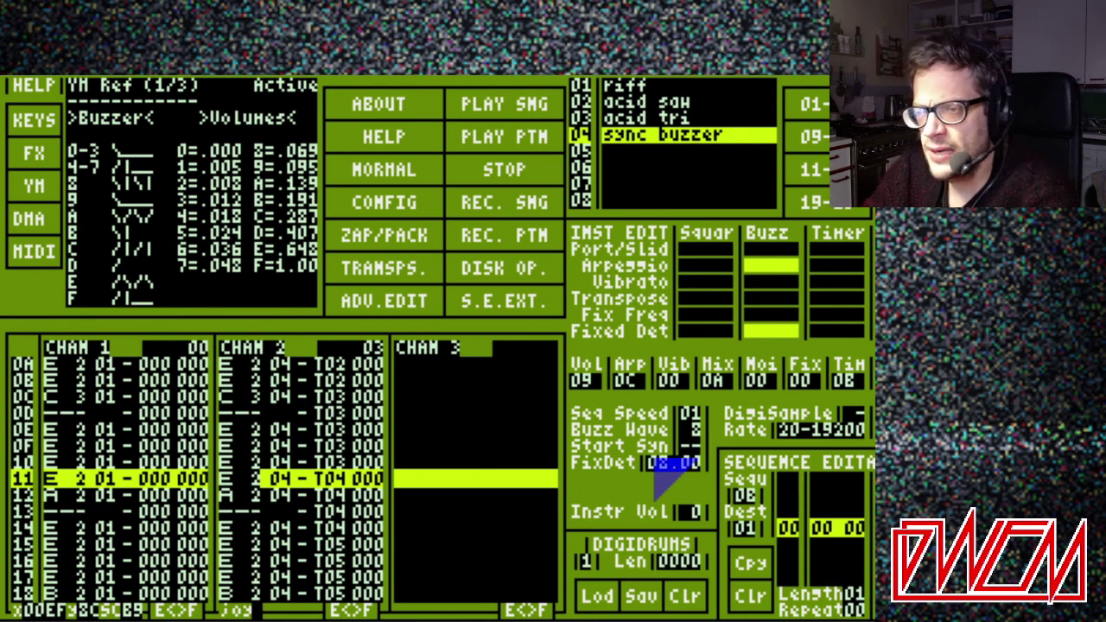
click(408, 172)
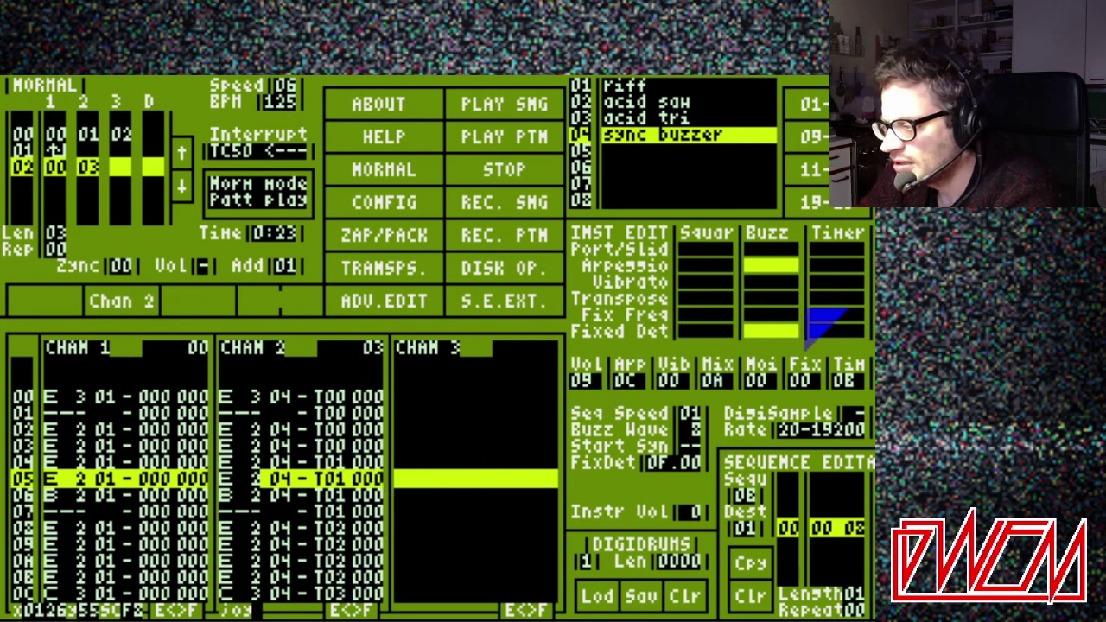
Enable Transpose for the Buzz component and set FixDet to 06.00
click(775, 299)
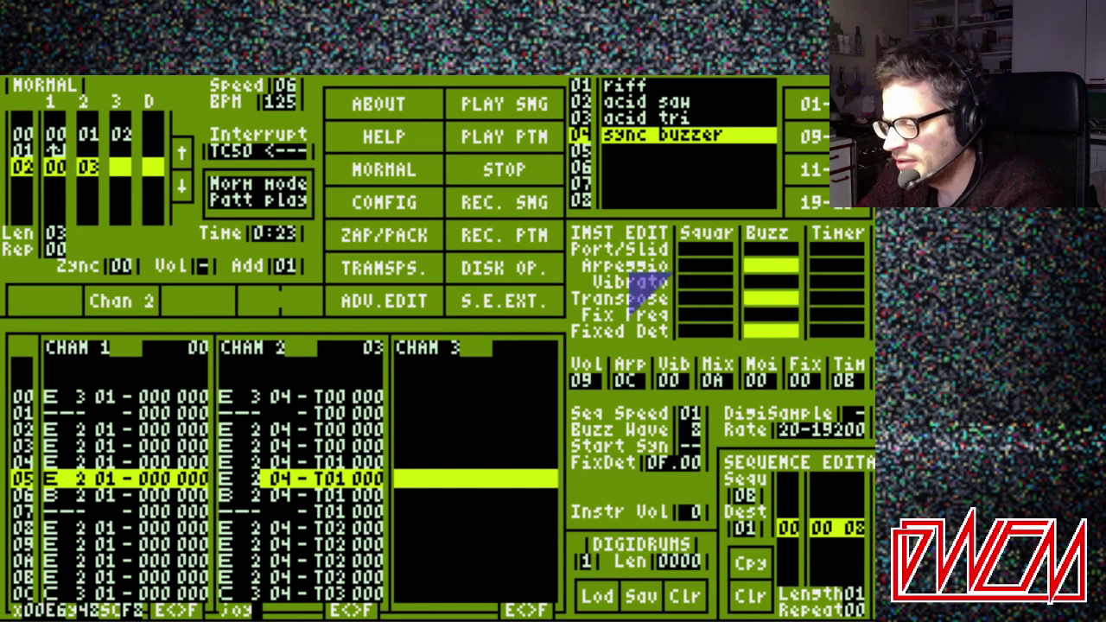
click(512, 164)
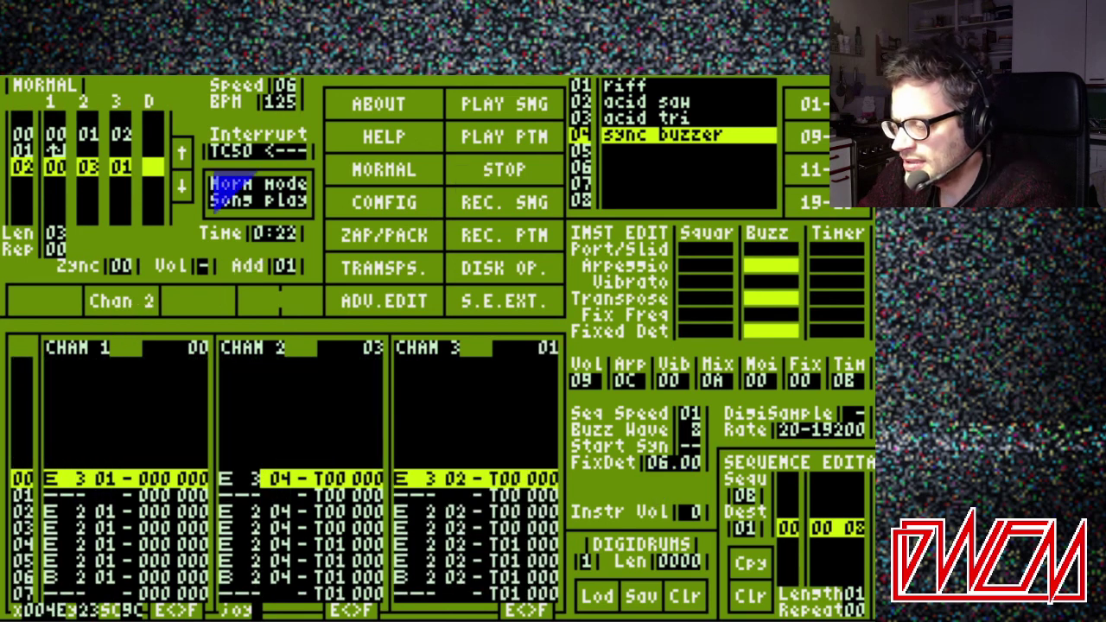
Compare the acid saw on channel 3 with the sync buzzer on channel 2 by switching between the two channels and playing the pattern
click(206, 301)
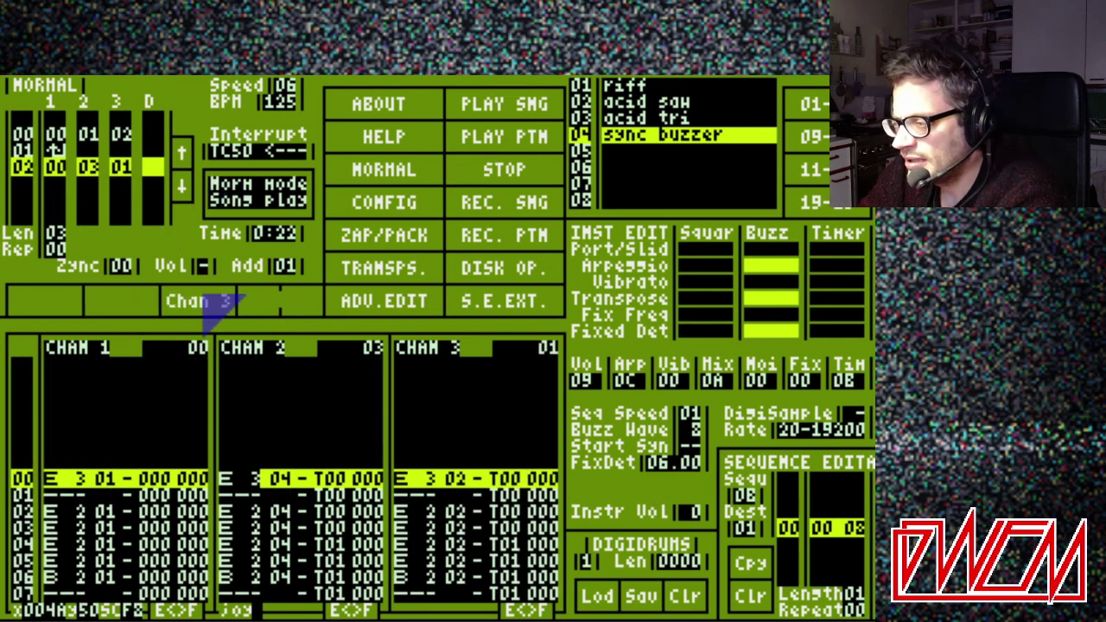
click(515, 138)
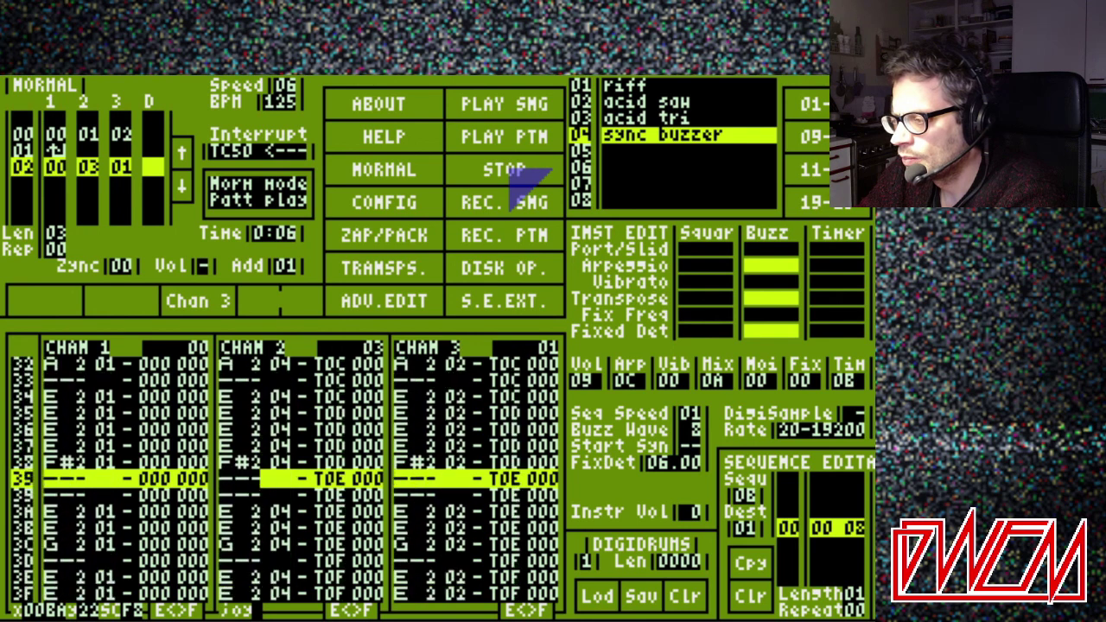
click(207, 308)
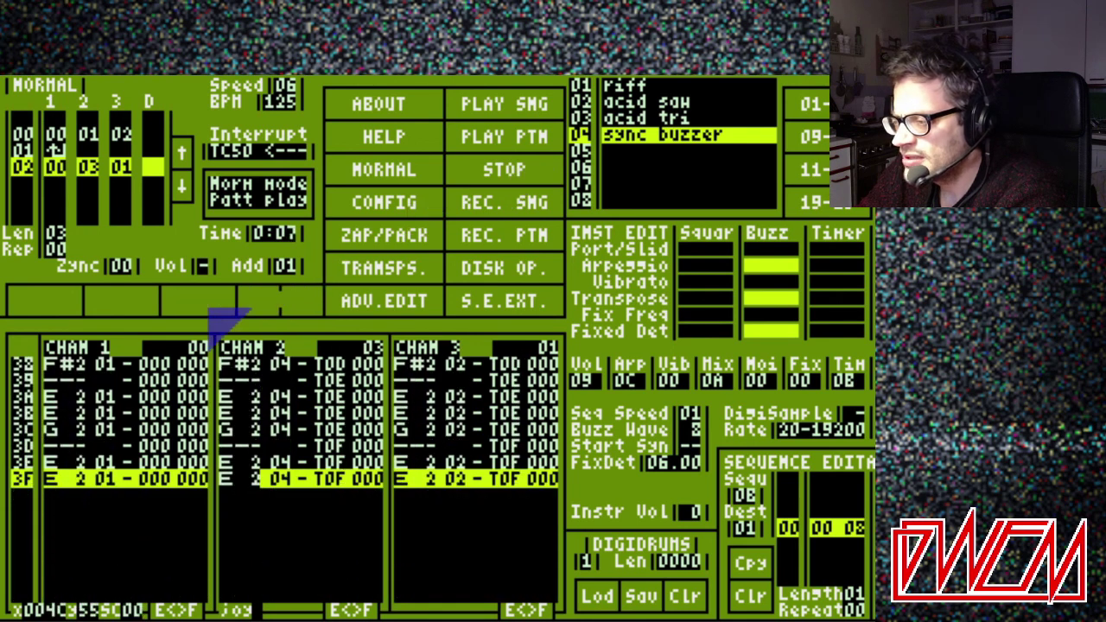
click(107, 308)
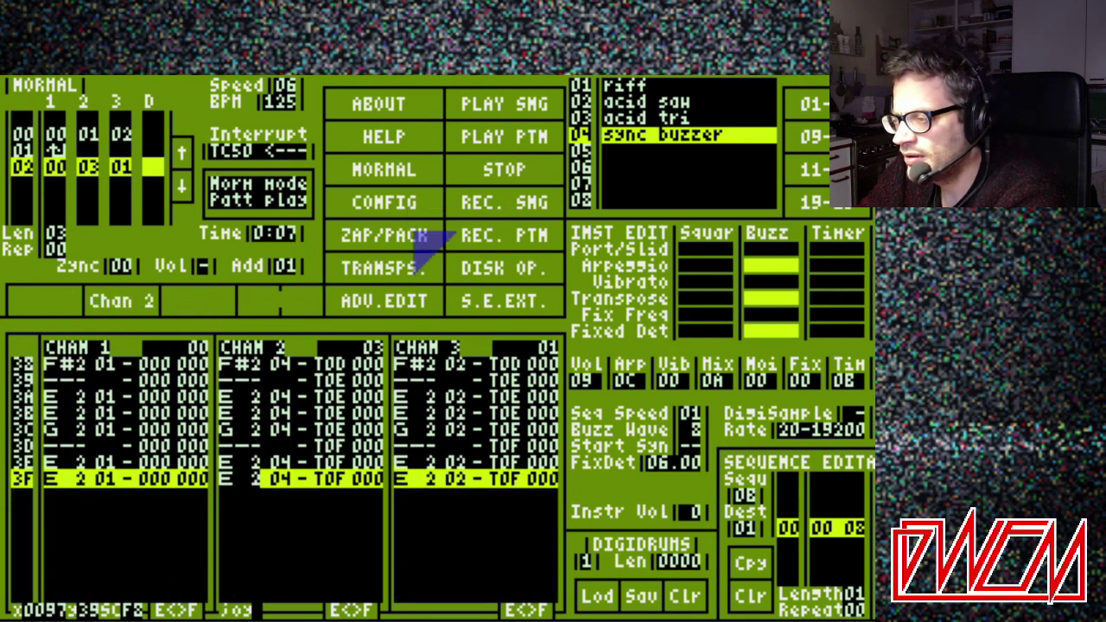
click(519, 140)
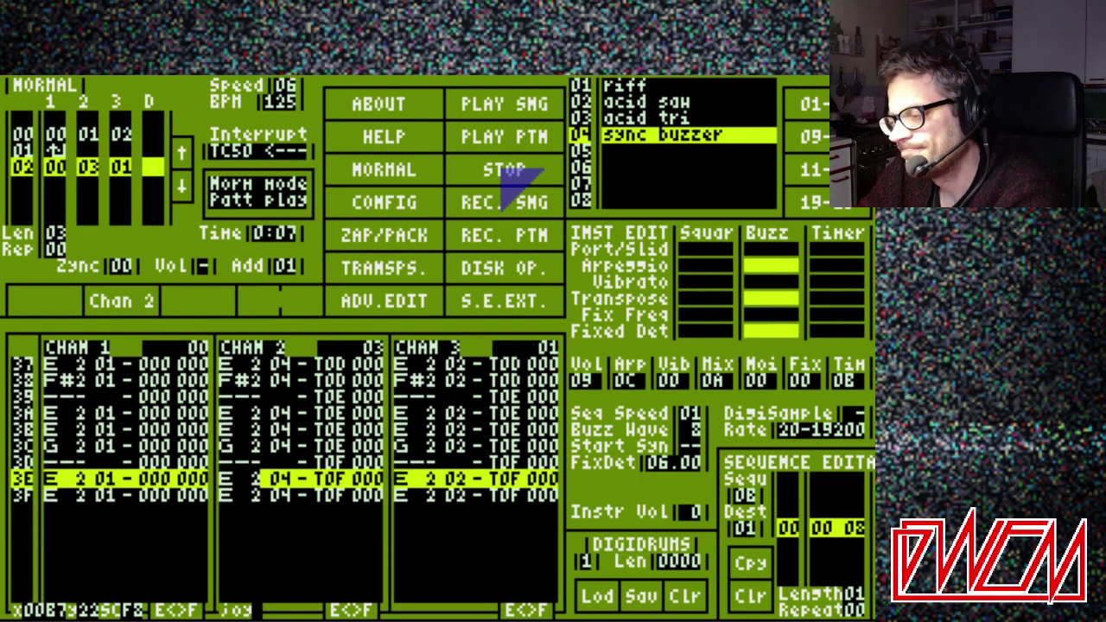
click(503, 170)
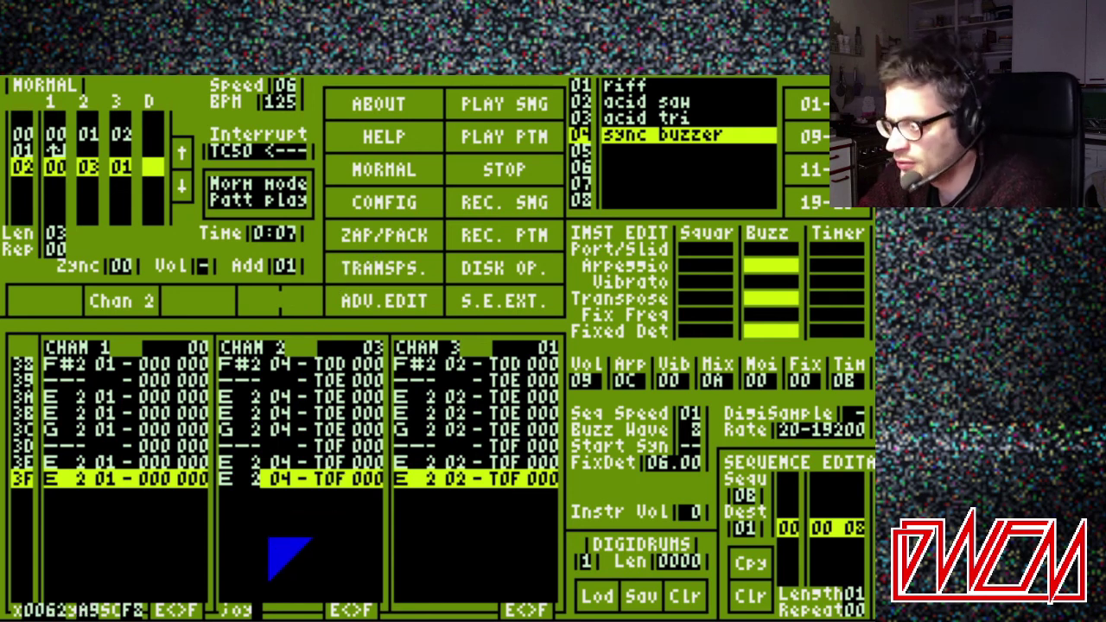
Insert a second step in sequence 0B and set its value to 0A
key(Up)
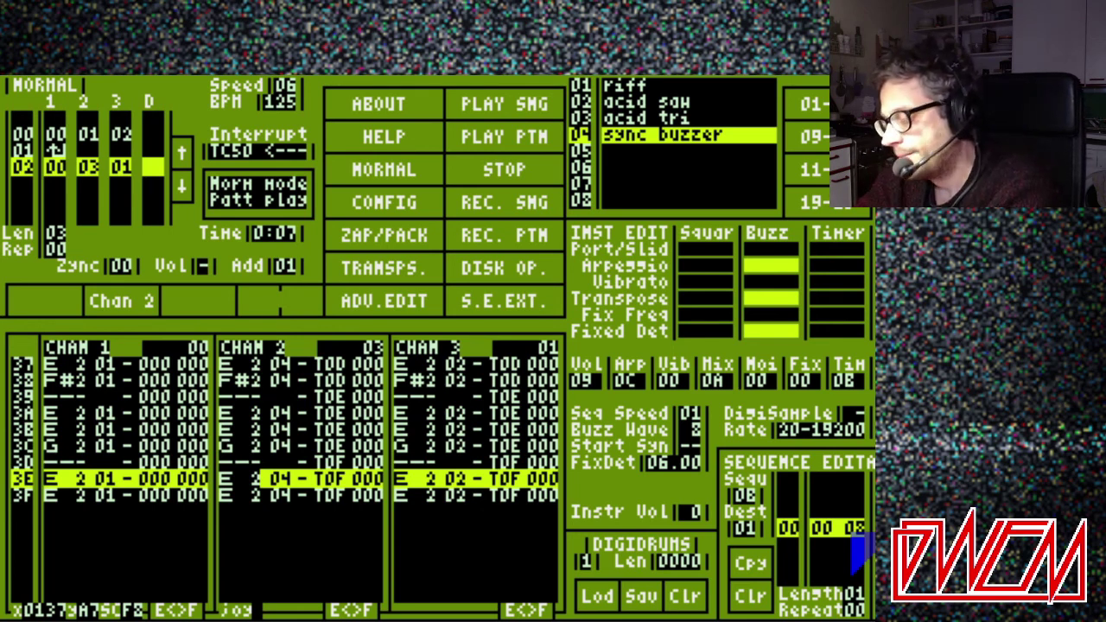
key(Insert)
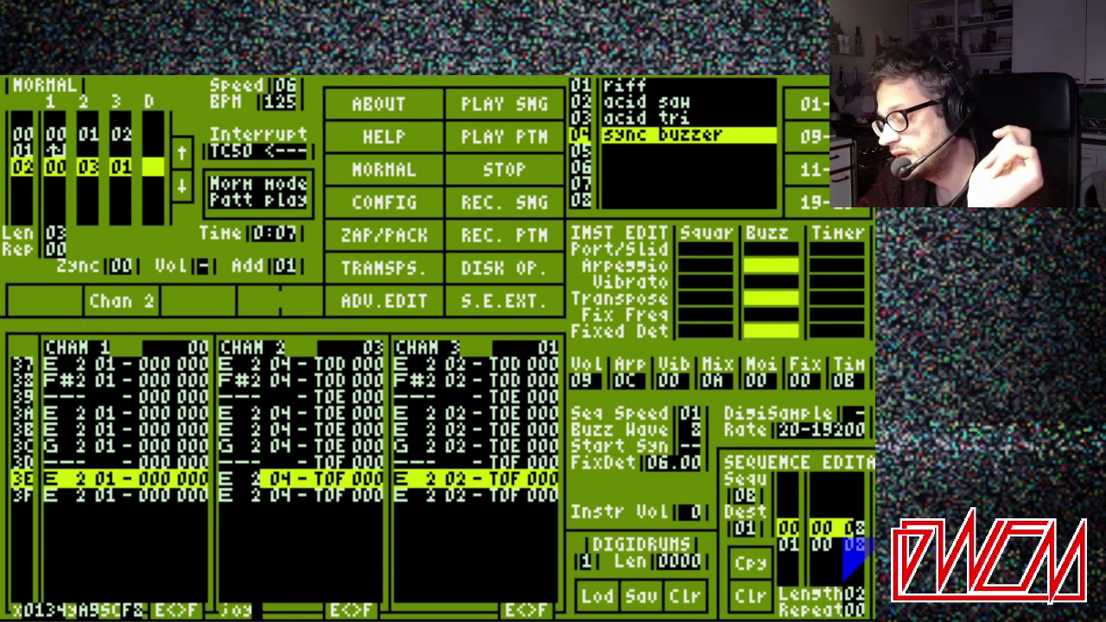
key(Down)
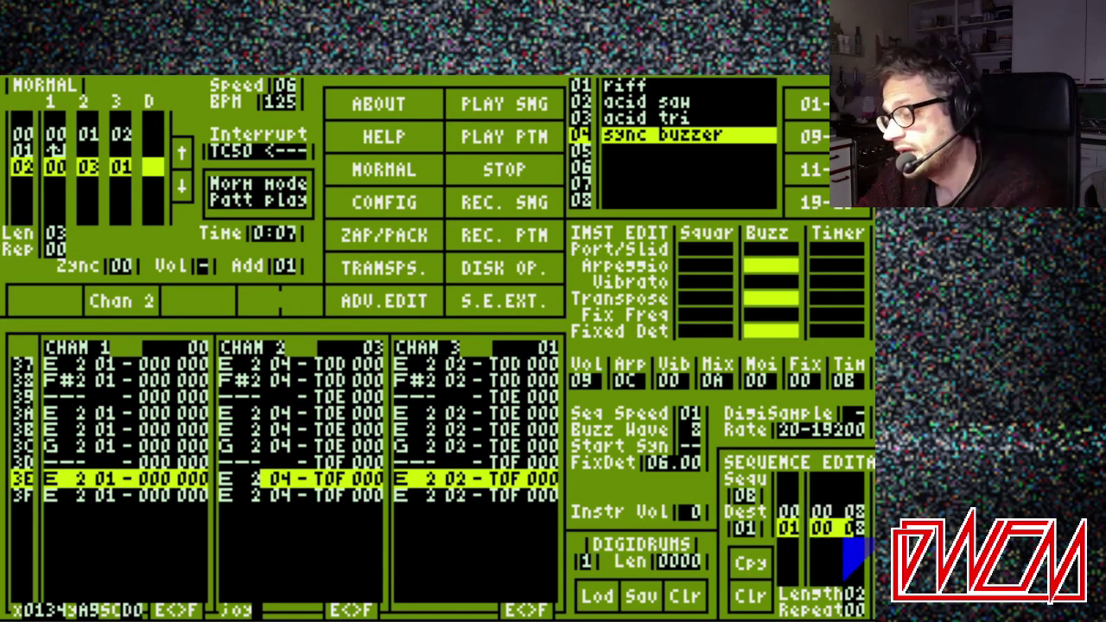
key(a)
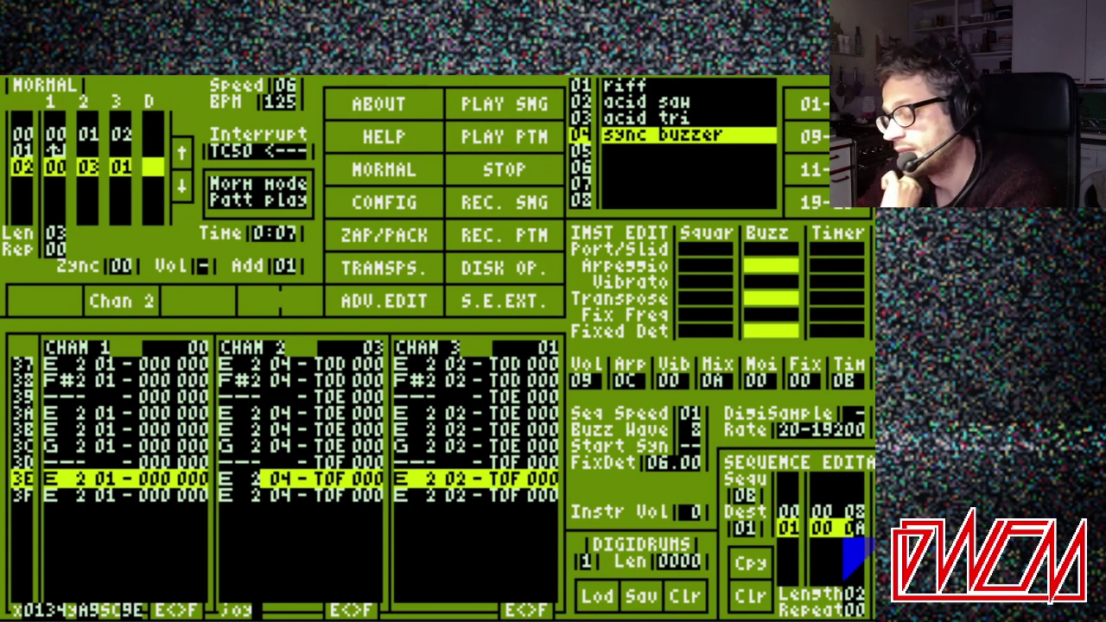
key(Return)
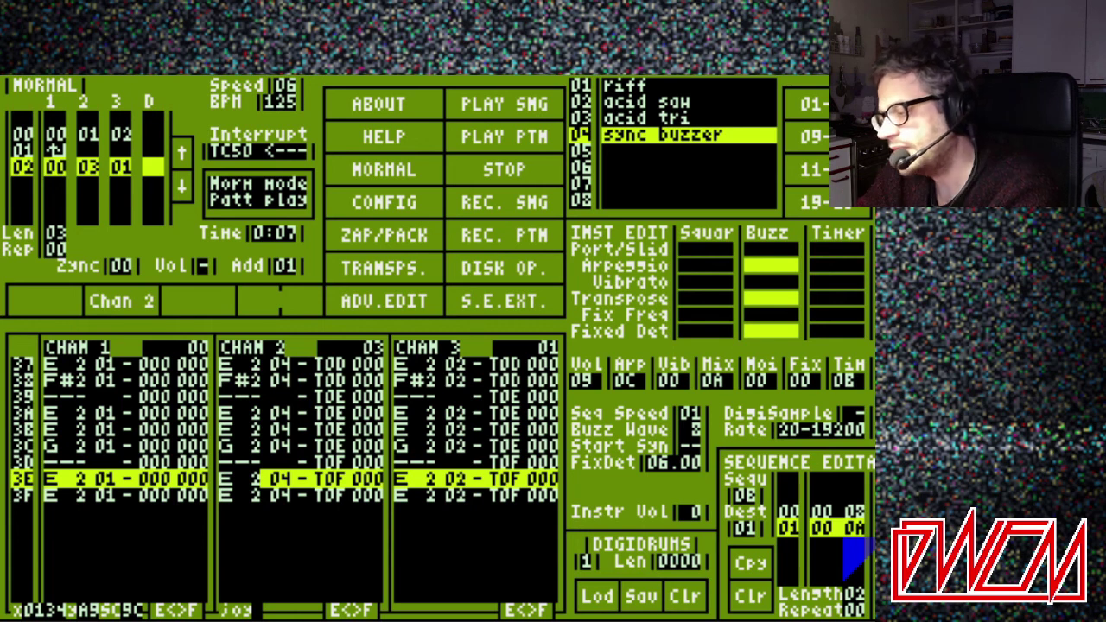
Try a third step with value 00 in sequence 0B and delete it
key(Insert)
key(Down)
key(Up)
key(Up)
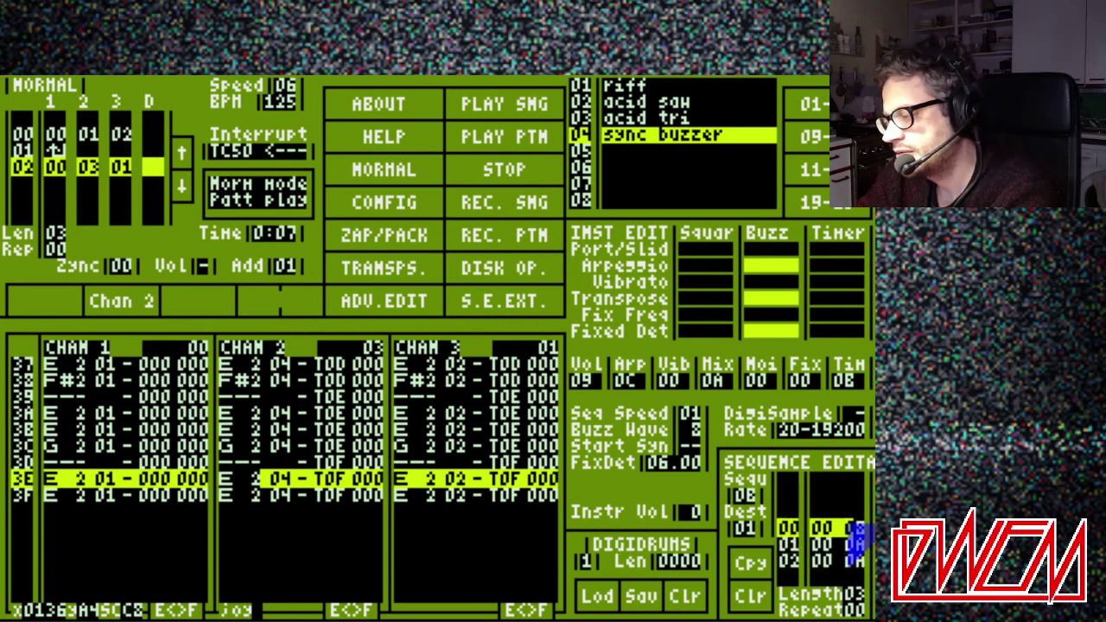
key(Down)
key(Down)
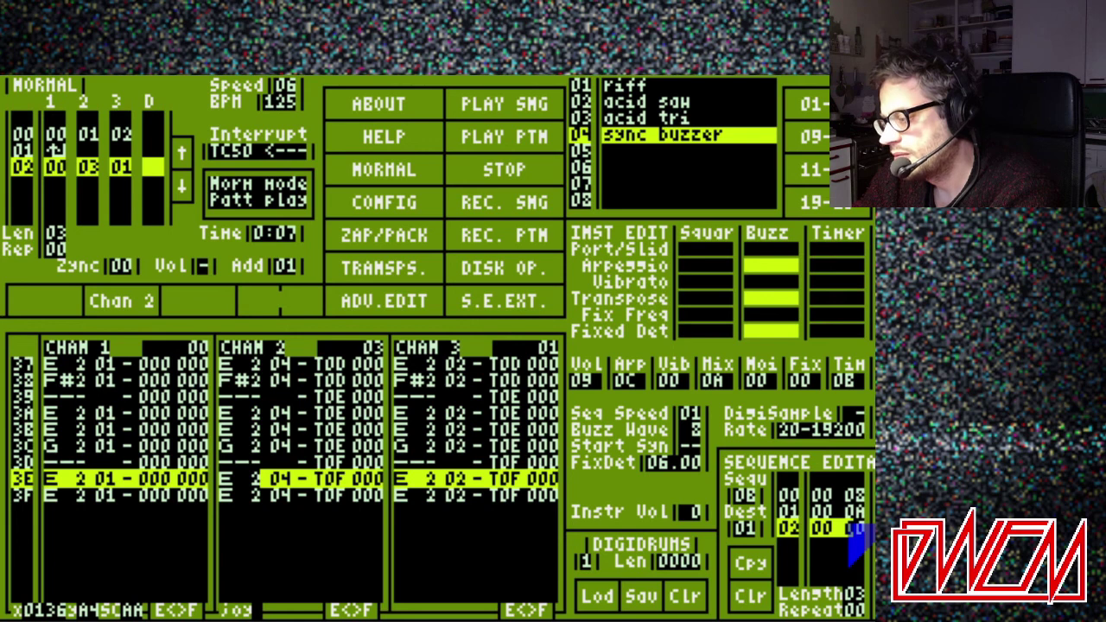
key(Up)
key(Down)
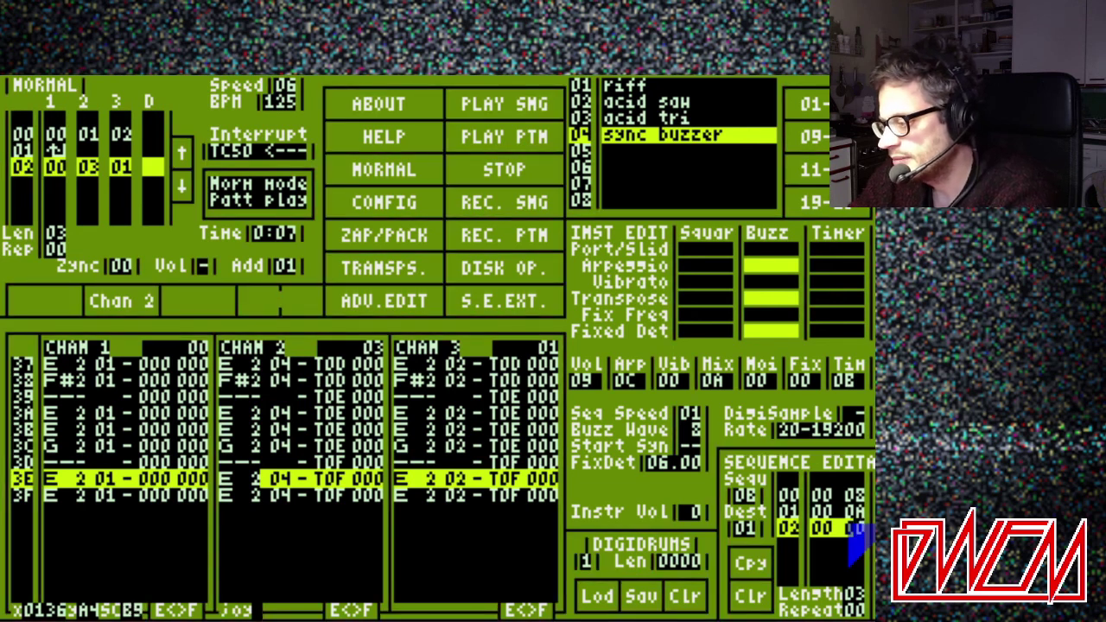
key(Up)
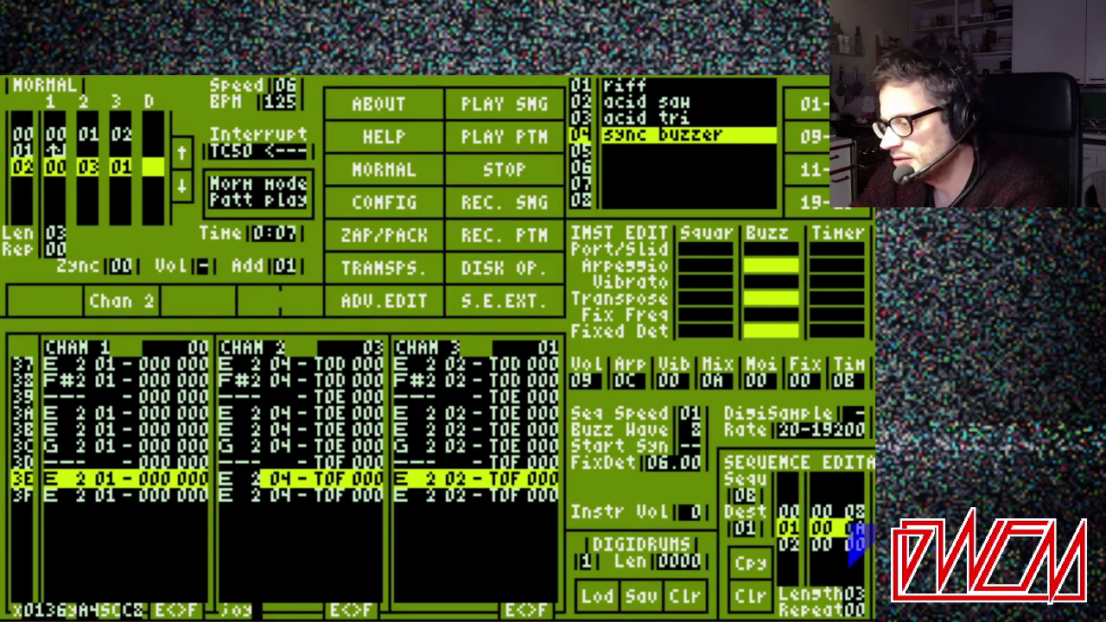
key(Delete)
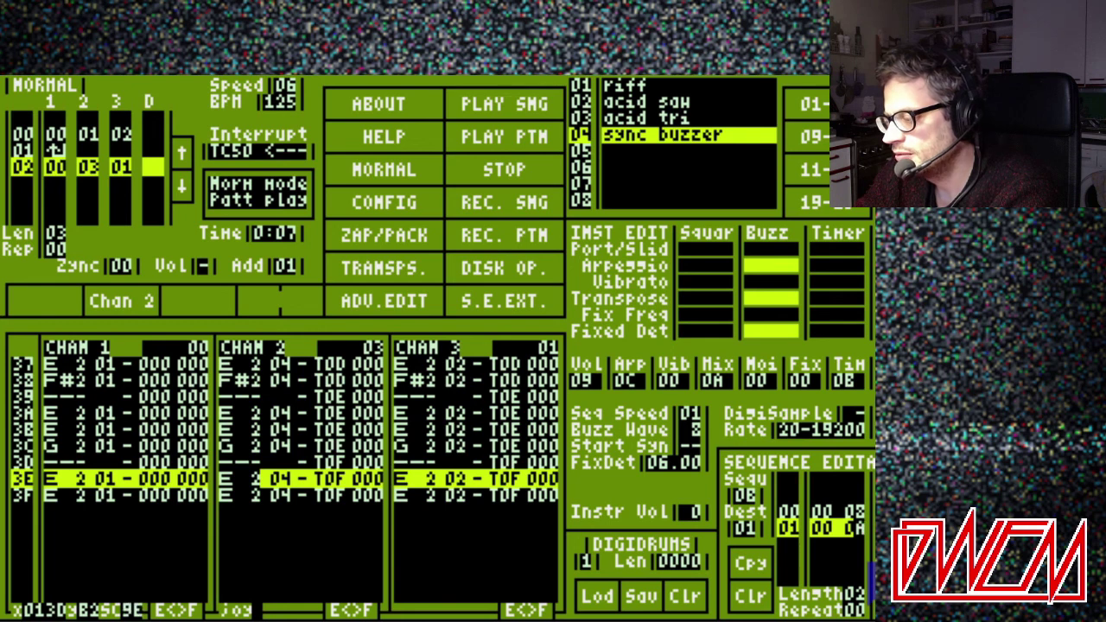
Play the song to compare values 08 and 0A in the second step of sequence 0B
key(Up)
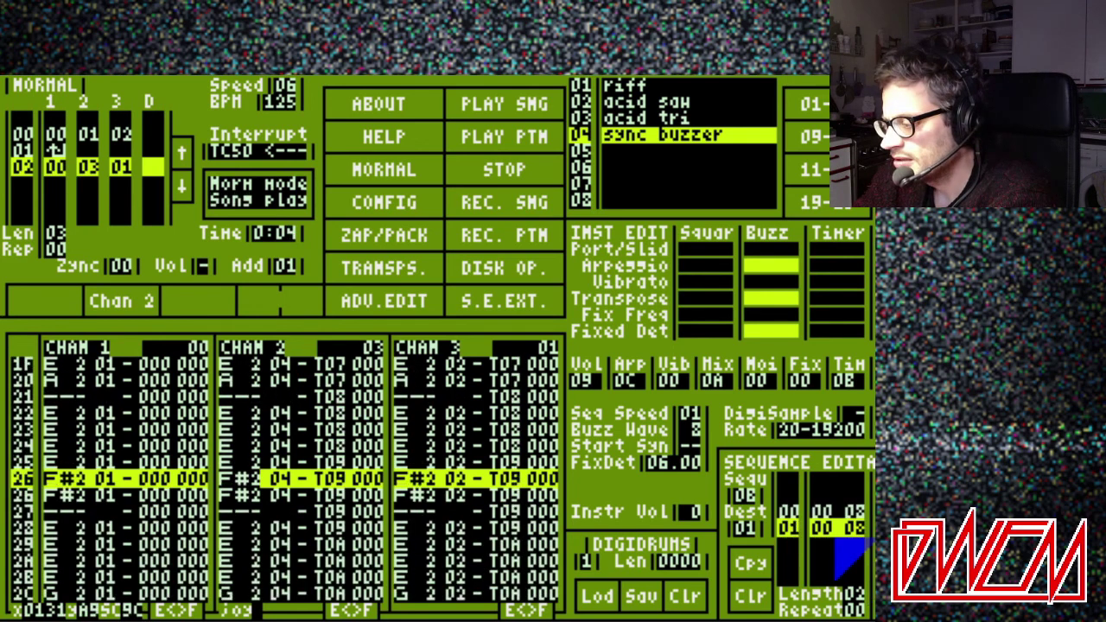
key(space)
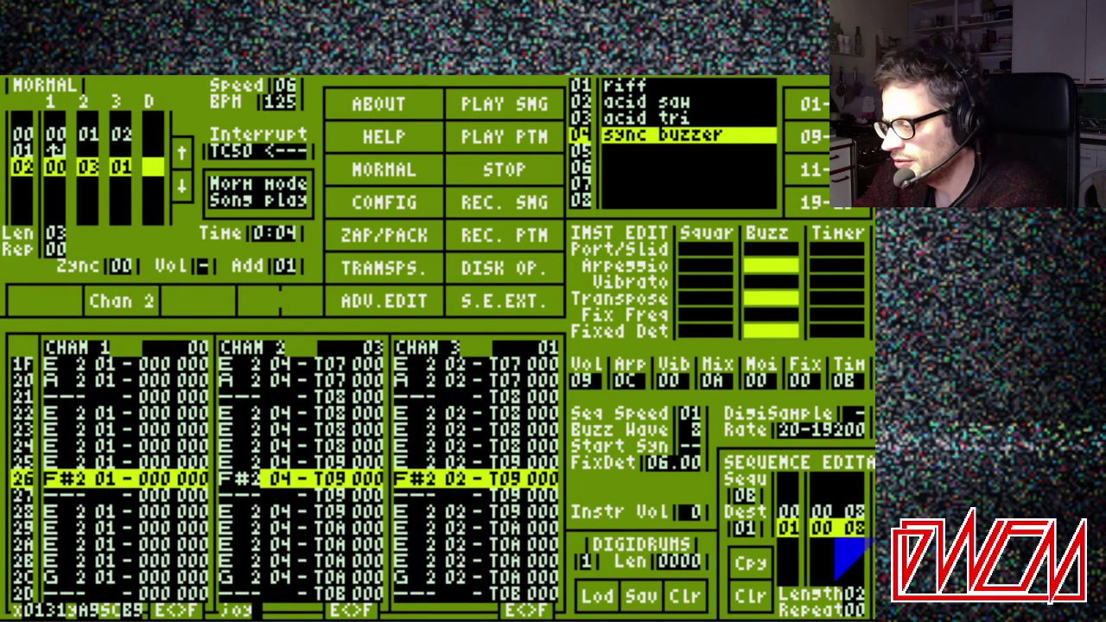
key(F1)
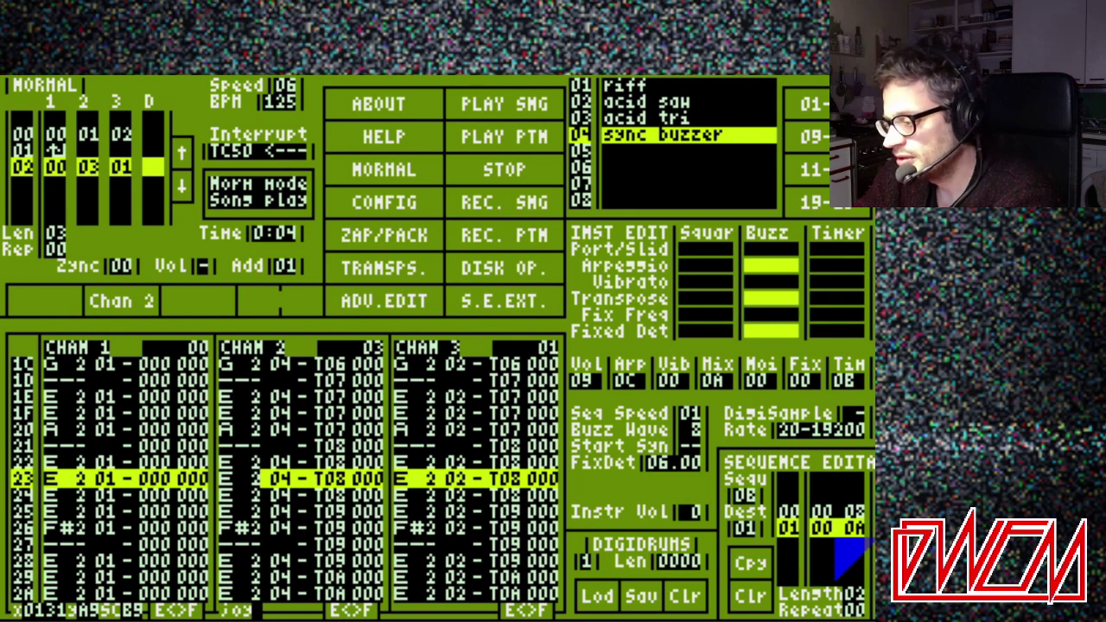
key(F1)
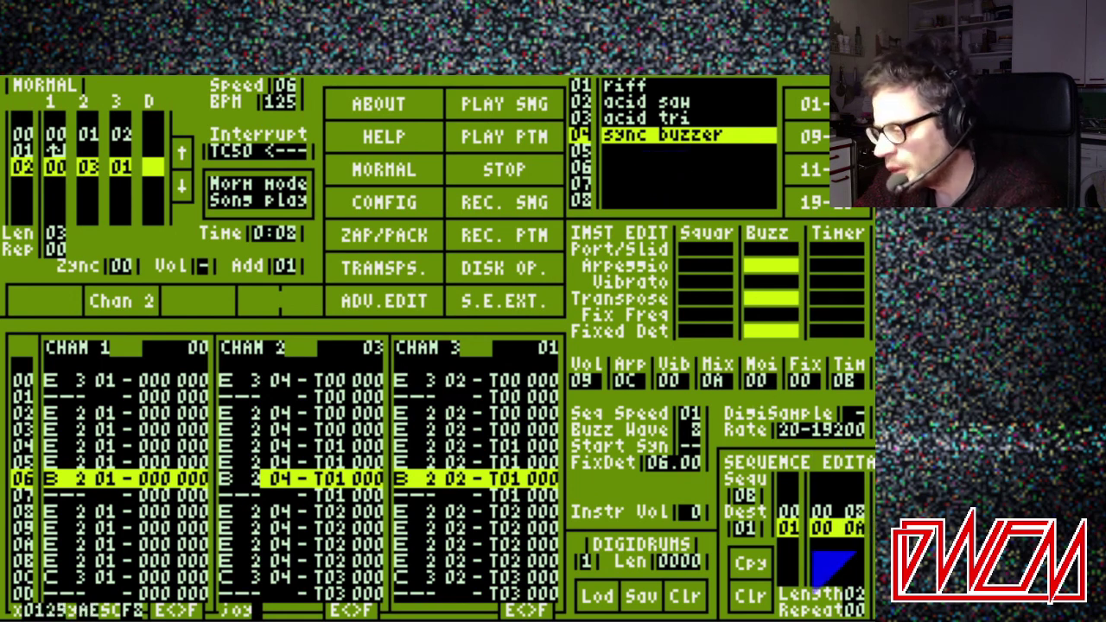
Consult the YM reference for the available buzzer waveforms
click(493, 301)
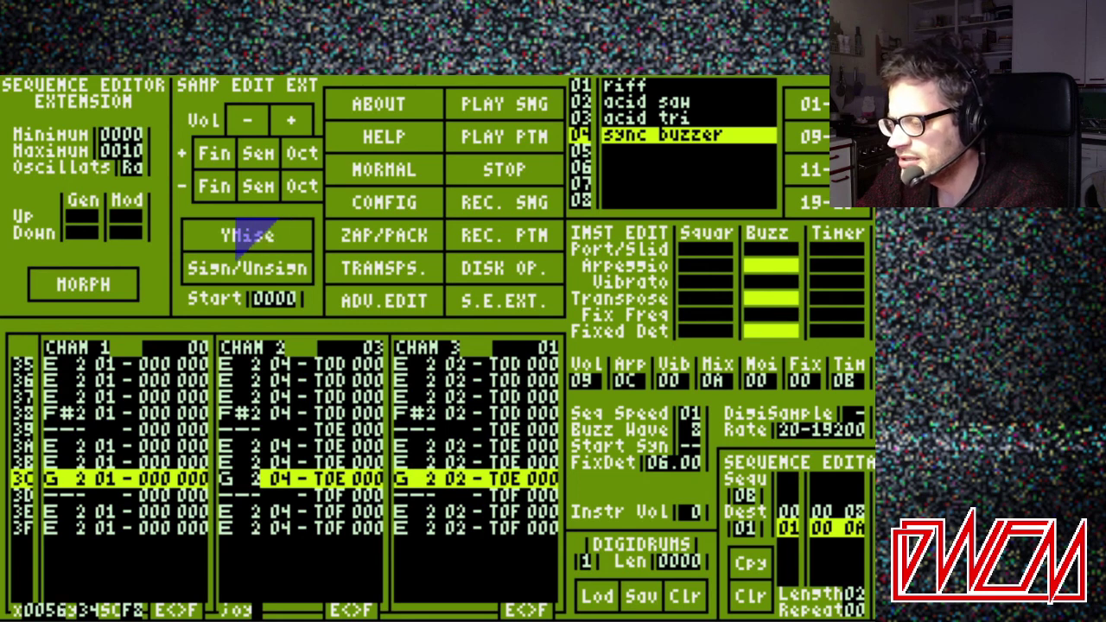
click(392, 172)
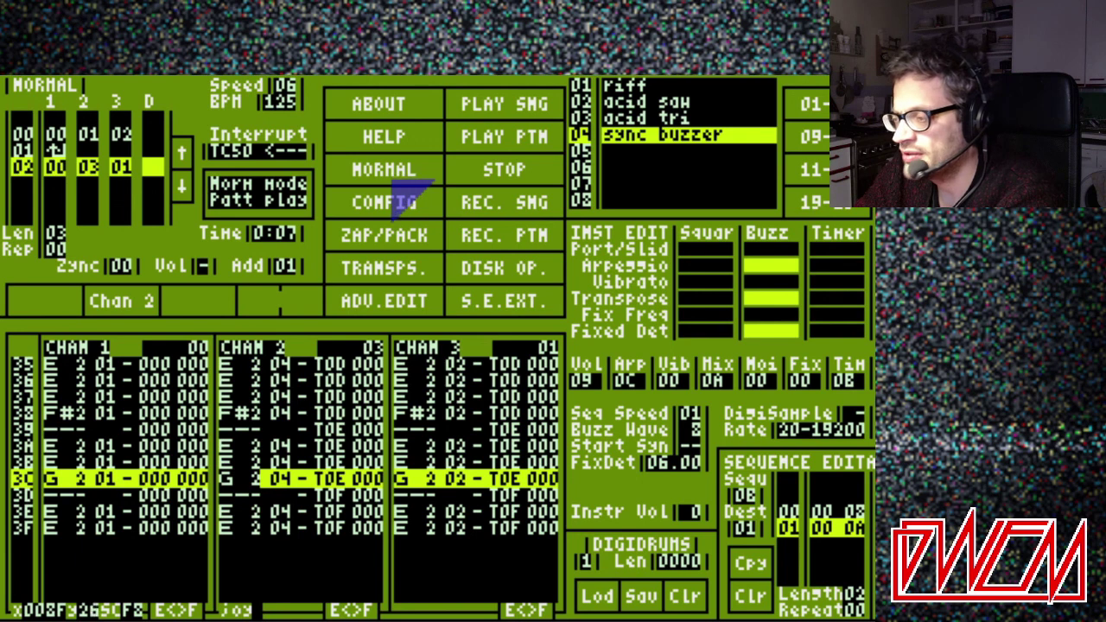
key(Help)
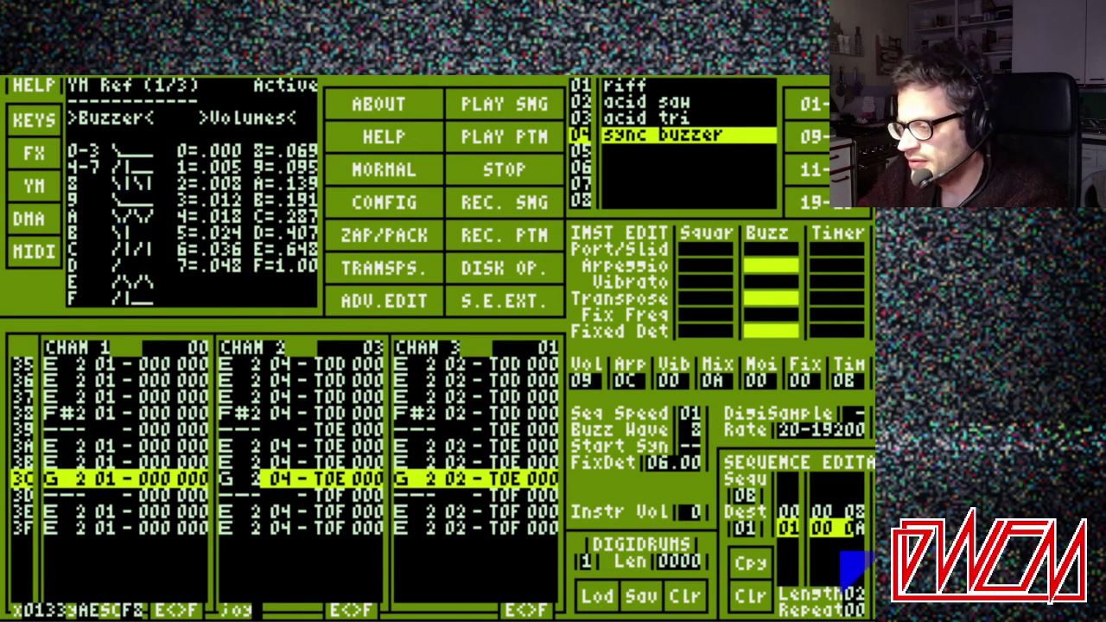
Play the pattern and set the two steps of sequence 0B to 00 and 06
click(384, 170)
click(504, 139)
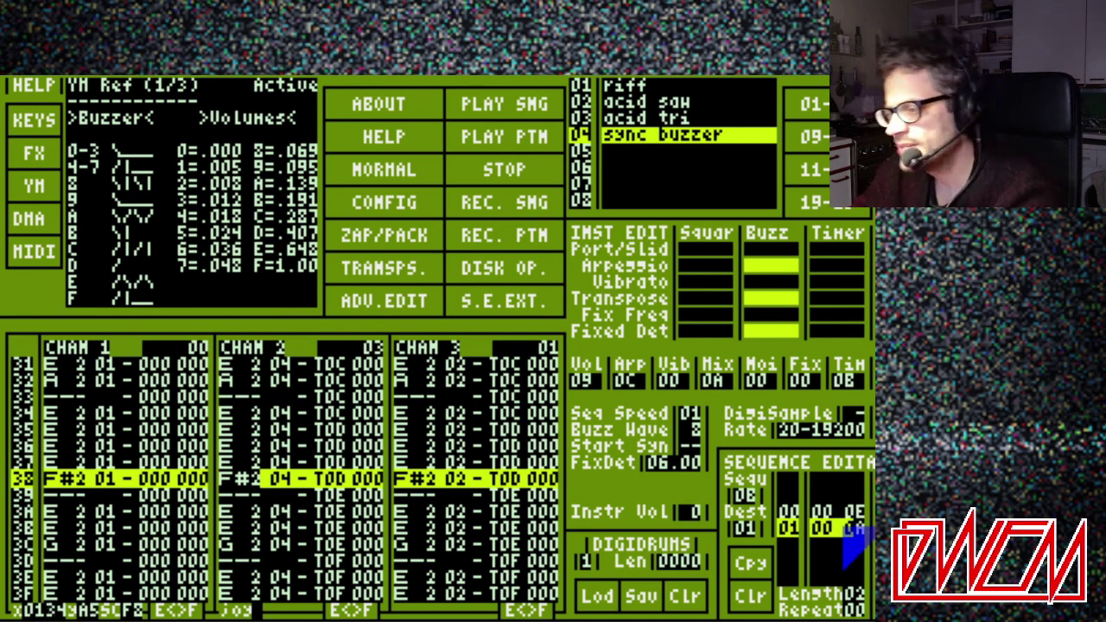
key(Up)
text(0)
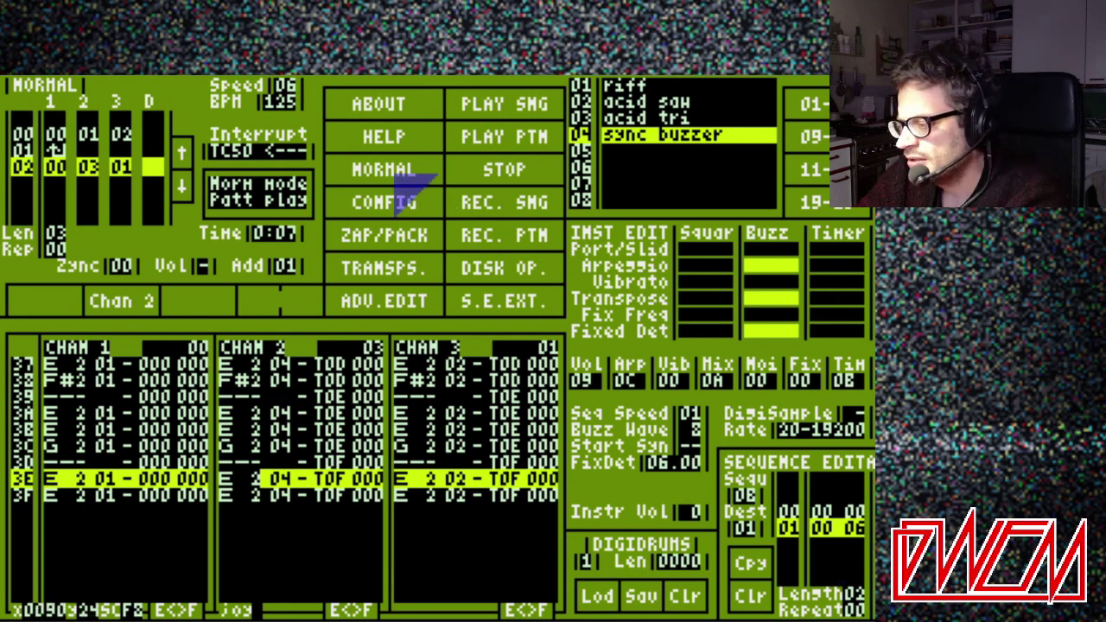
Check the YM buzzer waveform reference again and open the transposition page
click(383, 236)
click(380, 202)
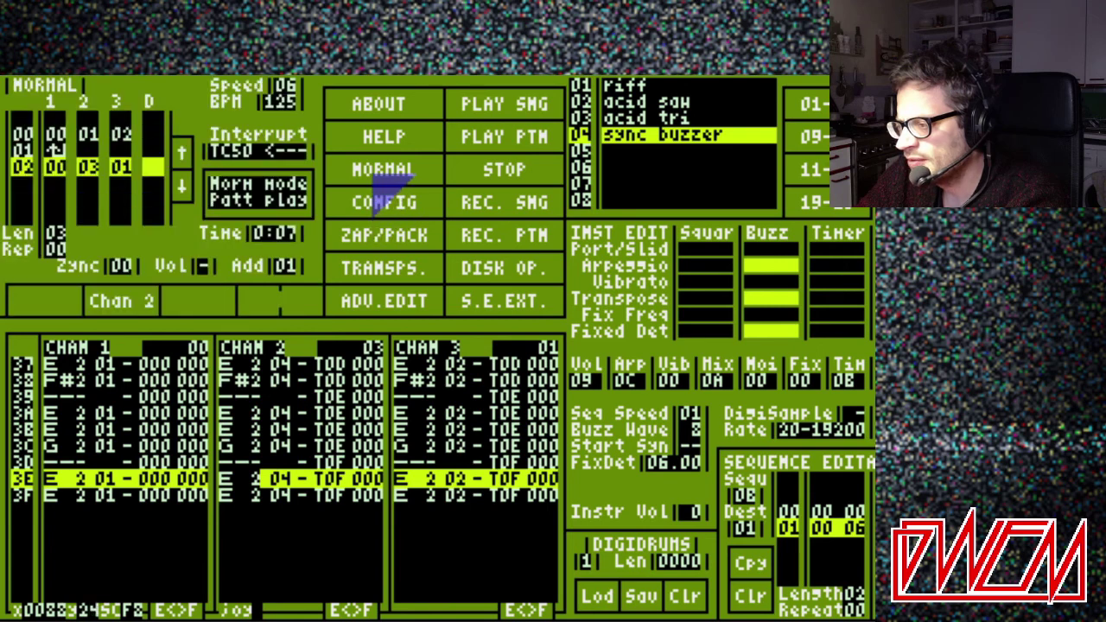
click(365, 144)
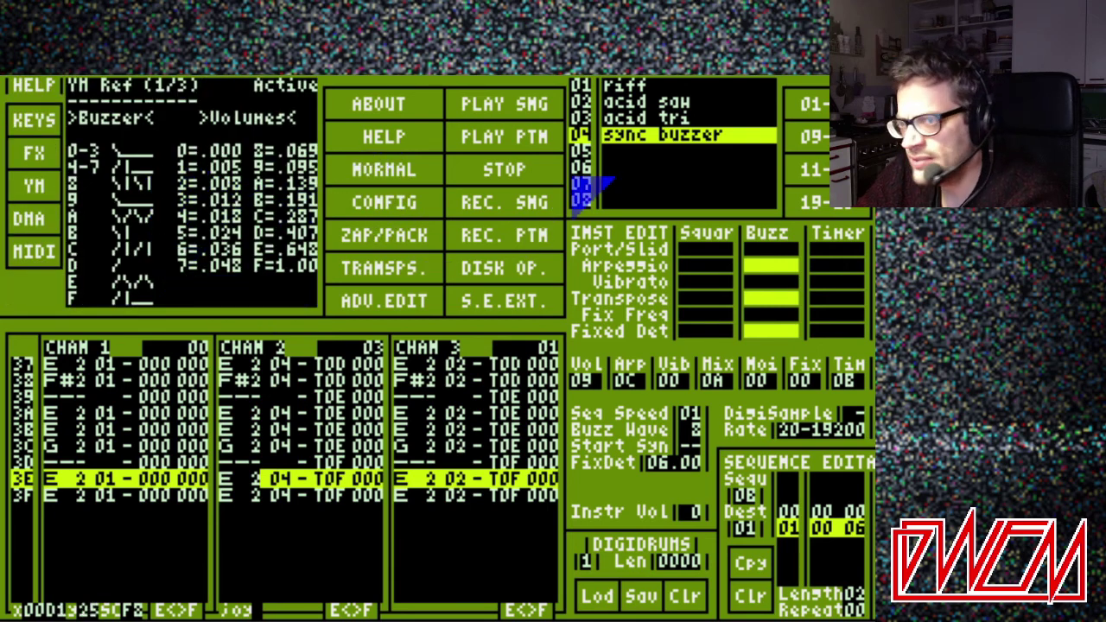
click(383, 170)
click(406, 269)
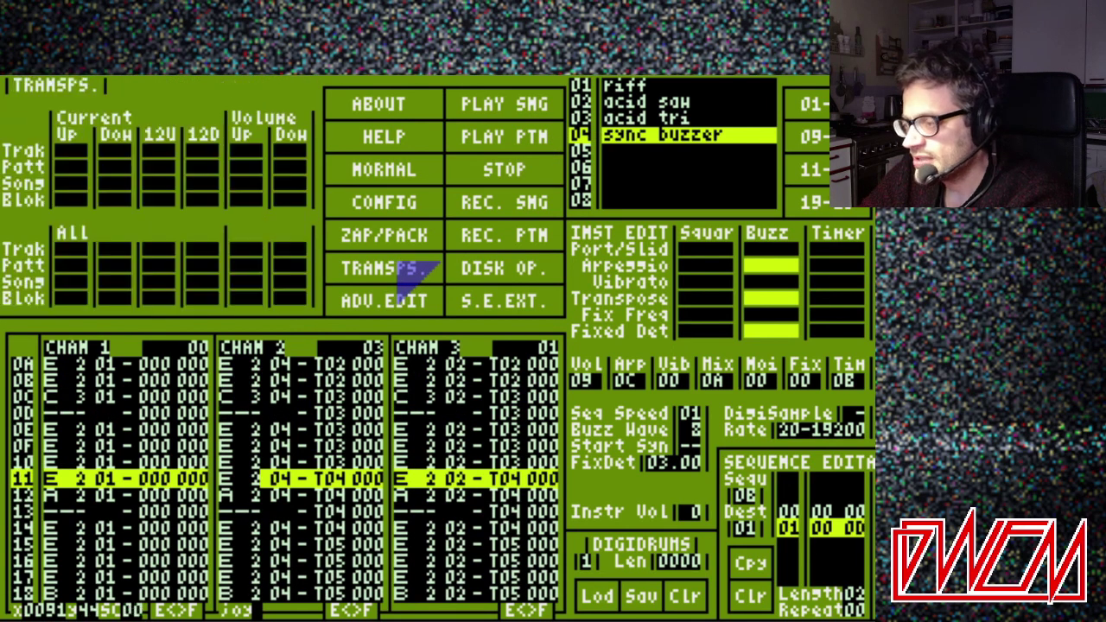
Consult the YM buzzer waveform reference and add a third step with value 04 to sequence 0B
click(387, 173)
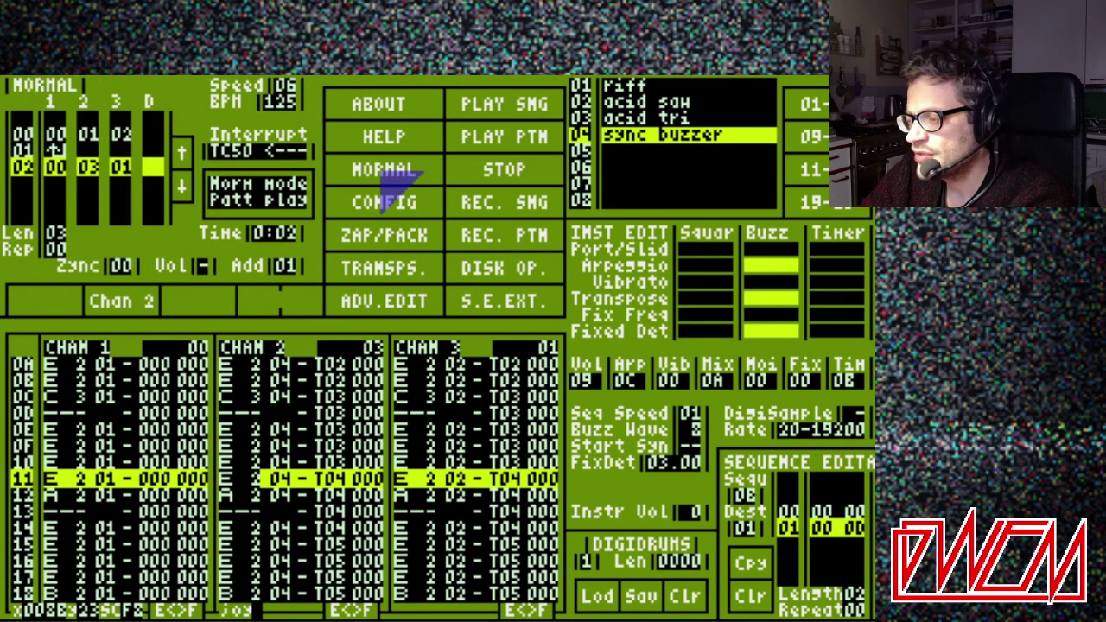
click(384, 140)
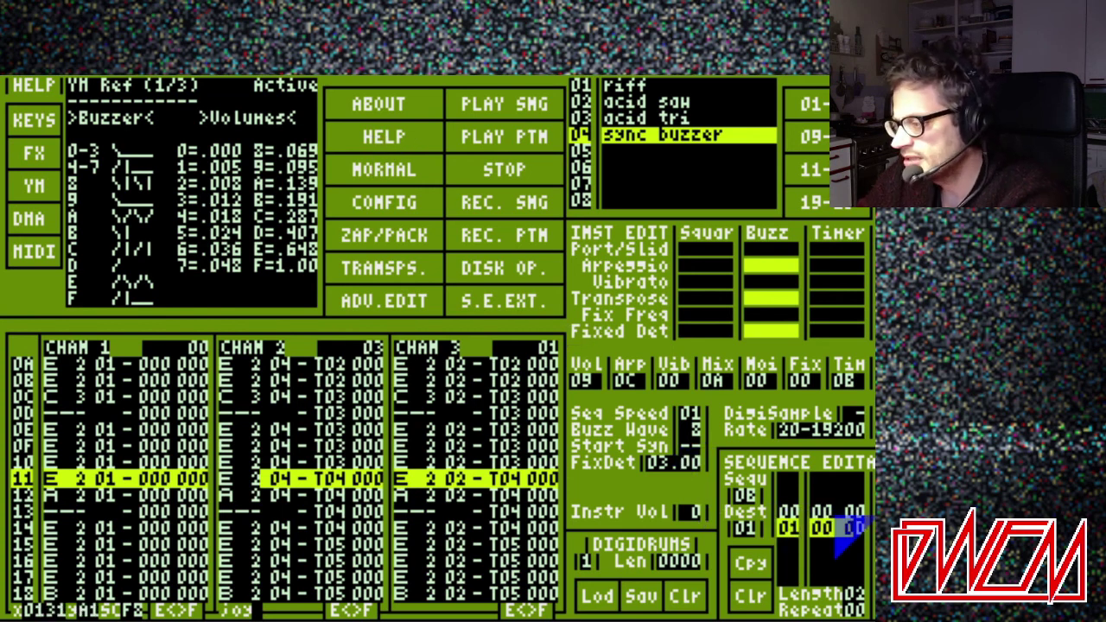
key(Insert)
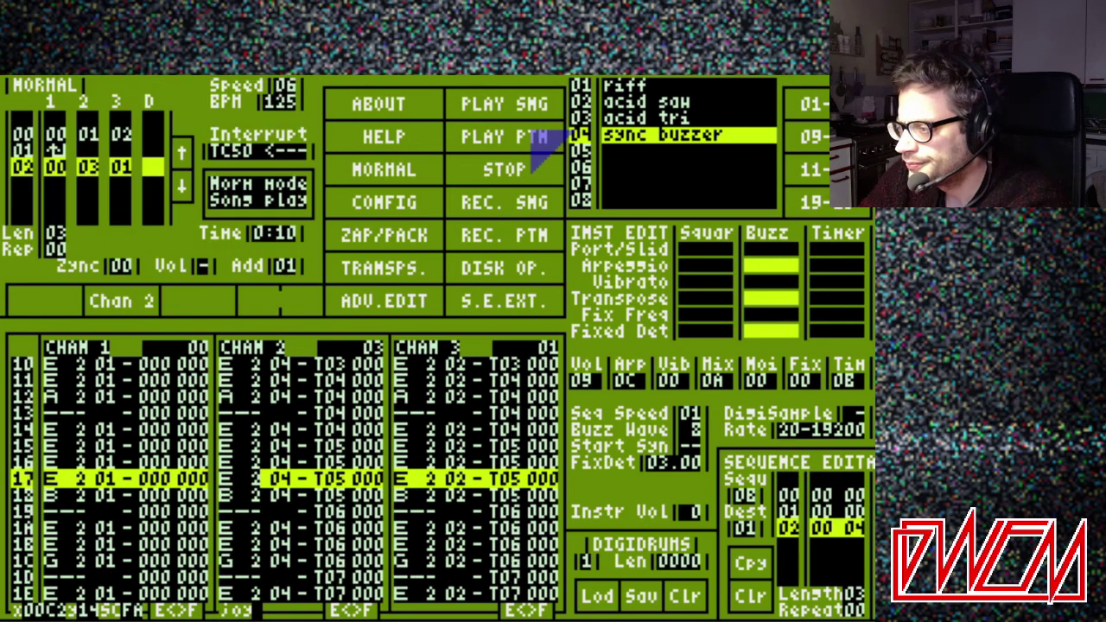
Play the pattern while trying values 06 and 08 in the third step of sequence 0B
click(534, 140)
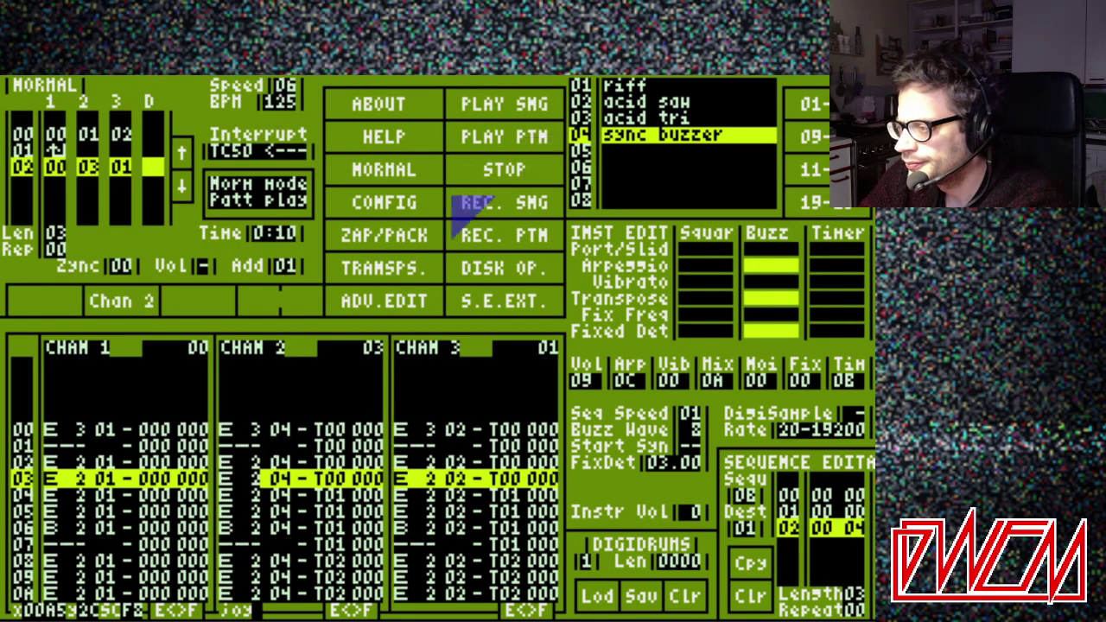
click(405, 207)
click(386, 167)
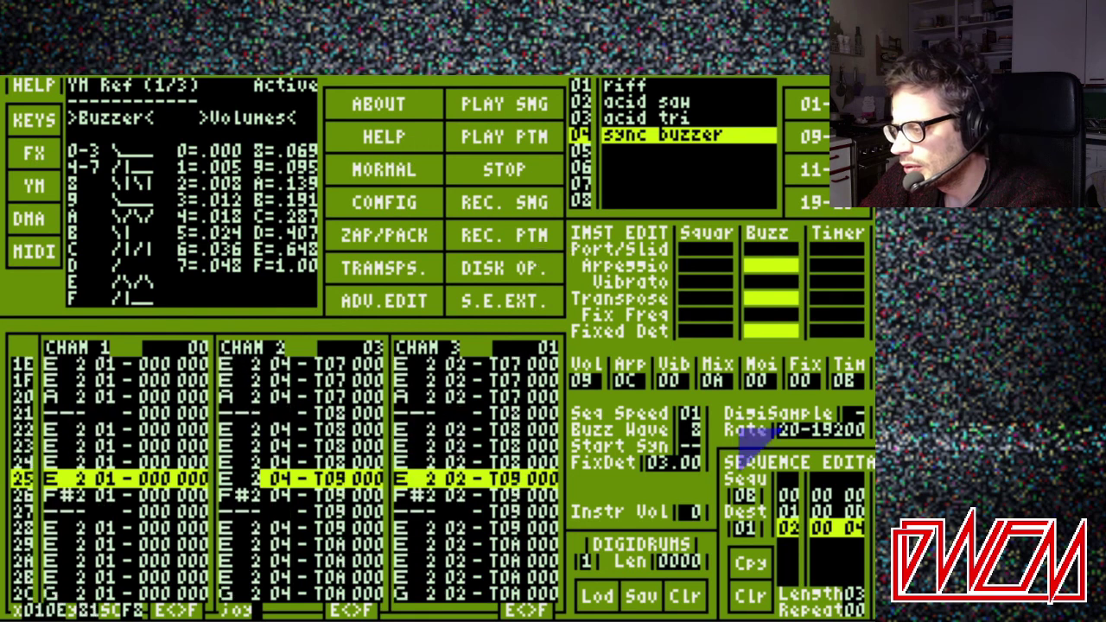
click(856, 531)
click(856, 531)
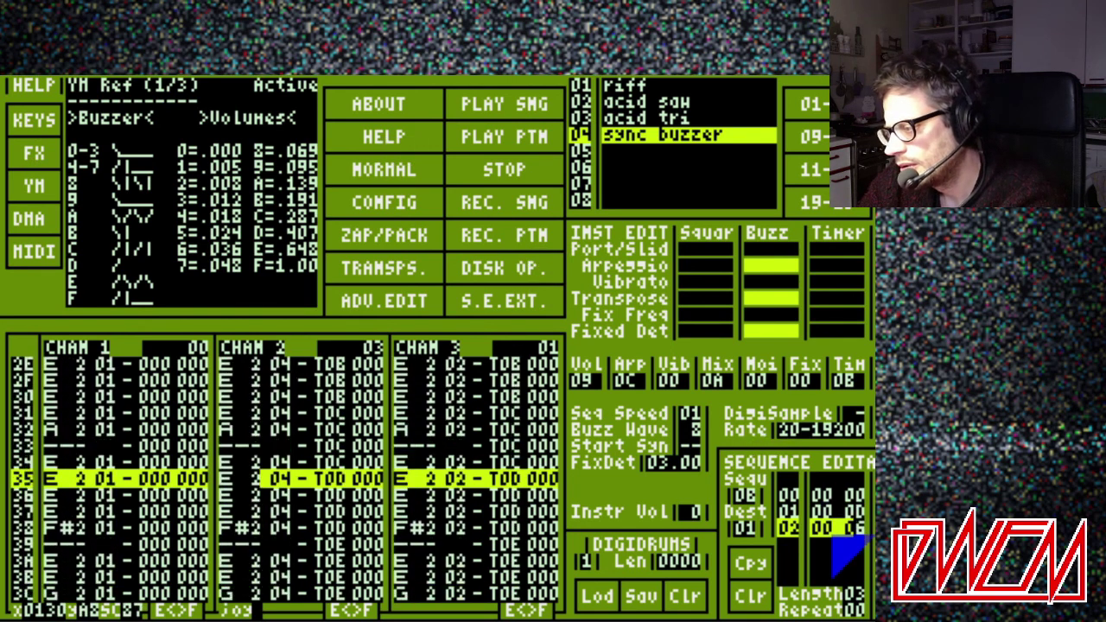
click(856, 531)
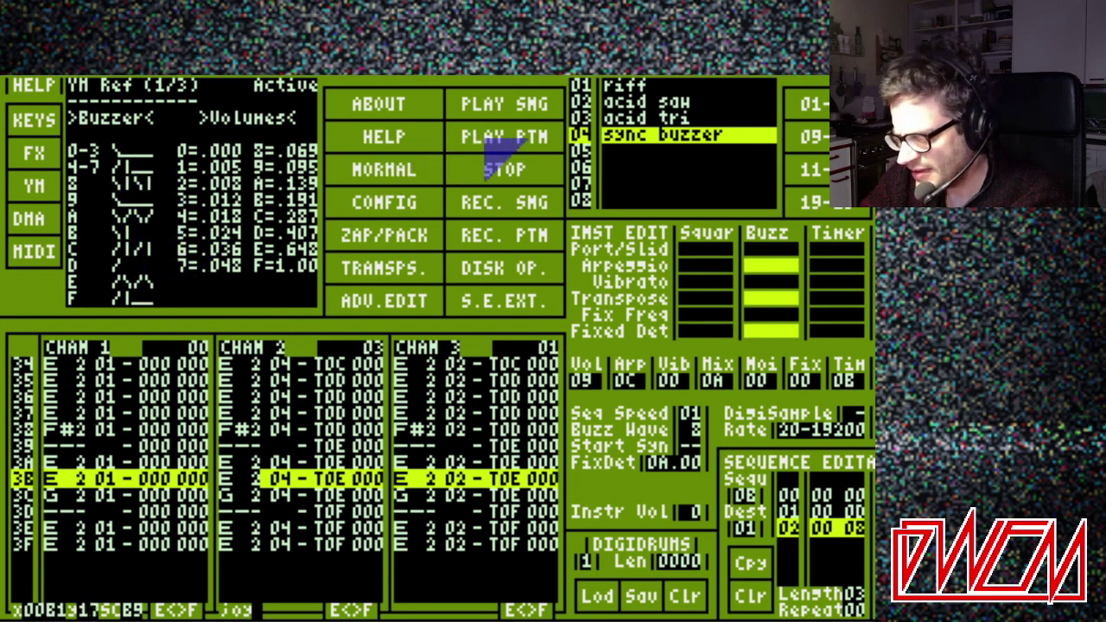
Restart the pattern playback to judge the sync buzzer sound and check the YM buzzer waveform reference
click(402, 168)
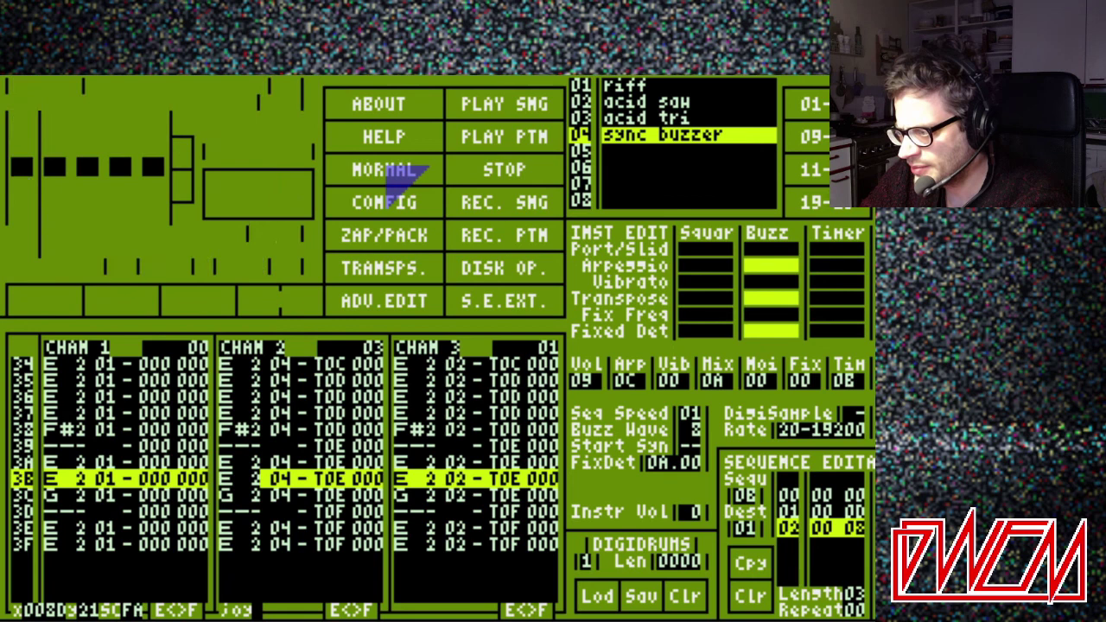
click(510, 166)
click(505, 138)
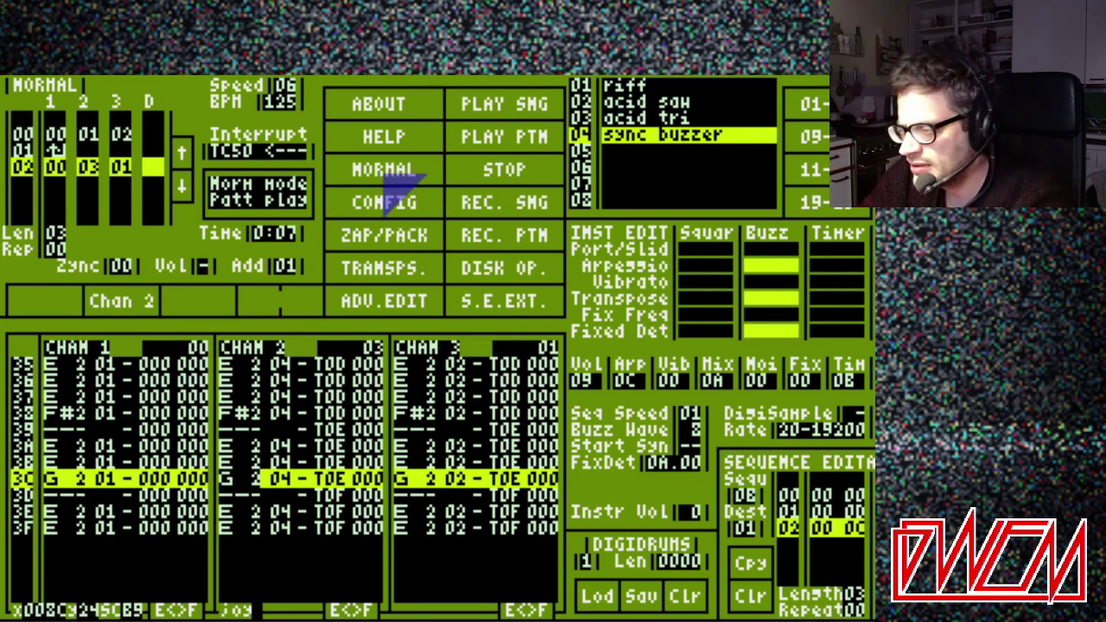
click(383, 141)
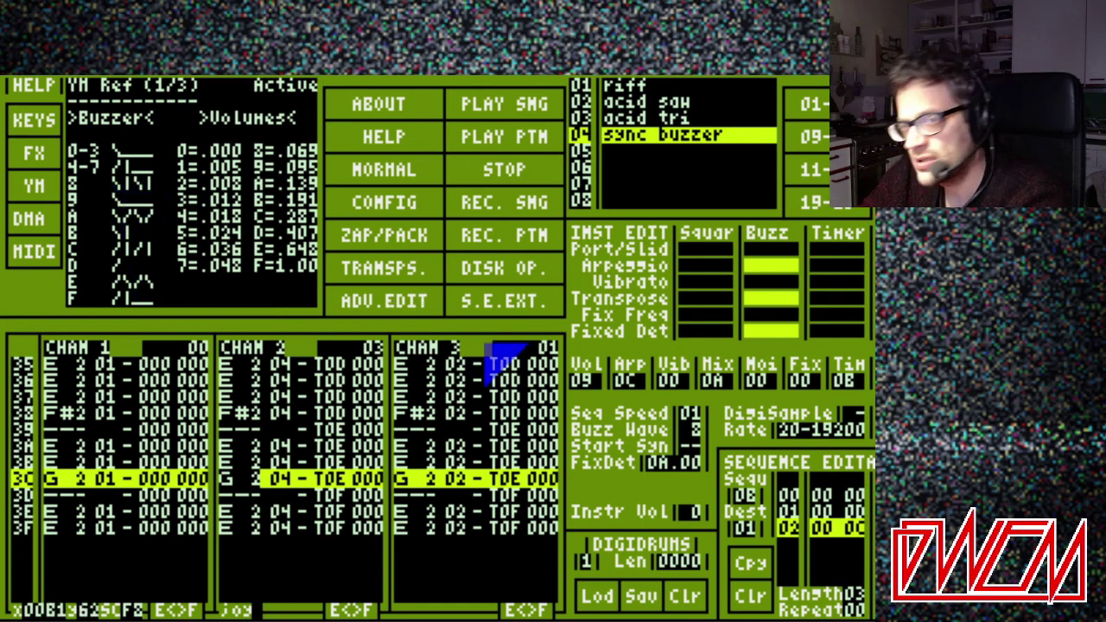
key(space)
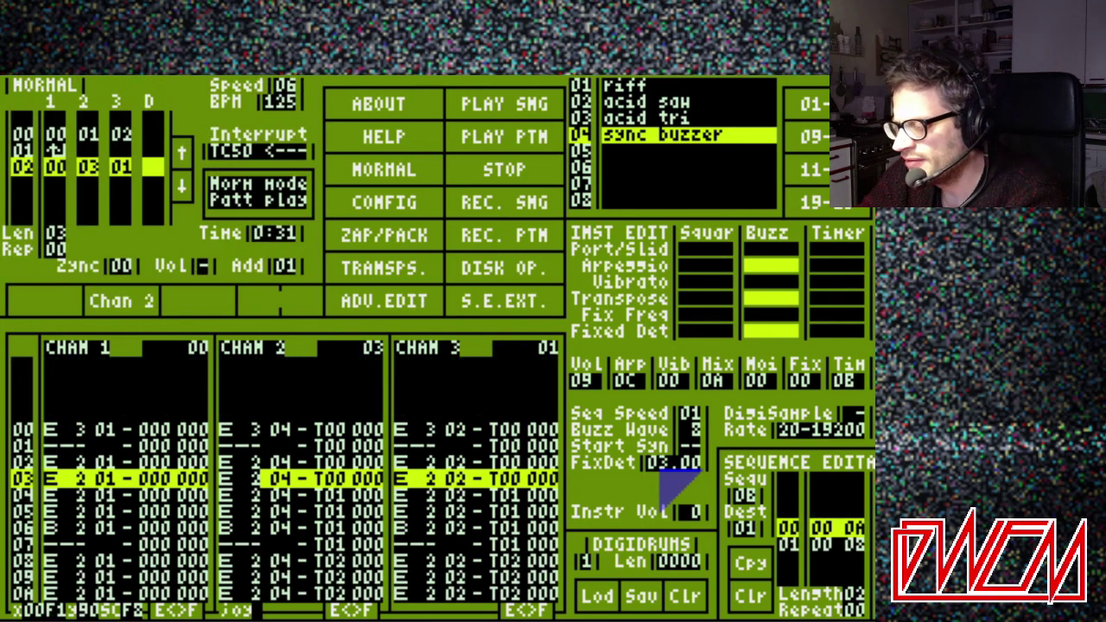